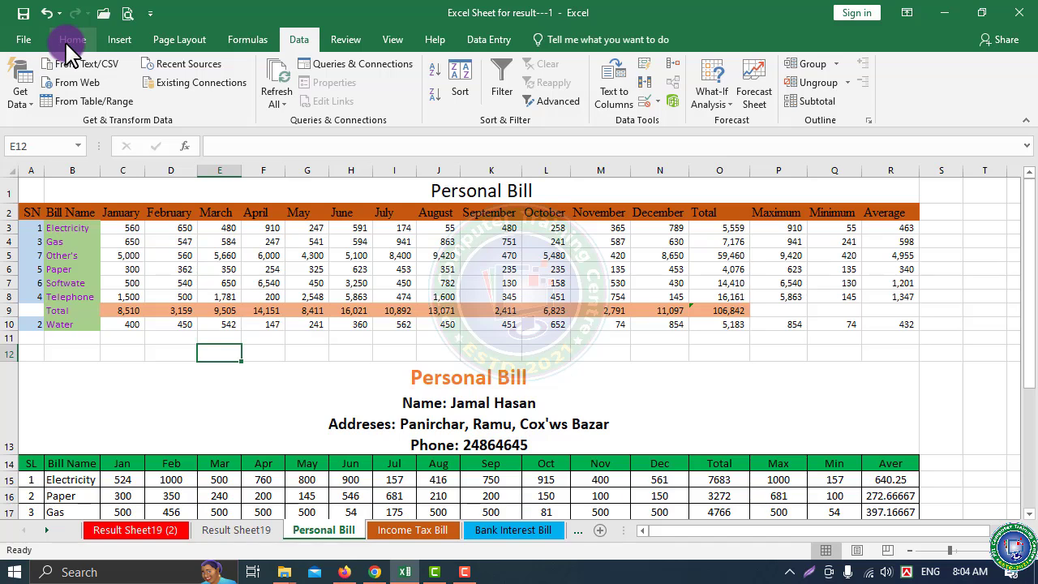
Select cells F6 and K6 in the Personal Bill table
{"action": "left_click", "coordinate": [263, 269]}
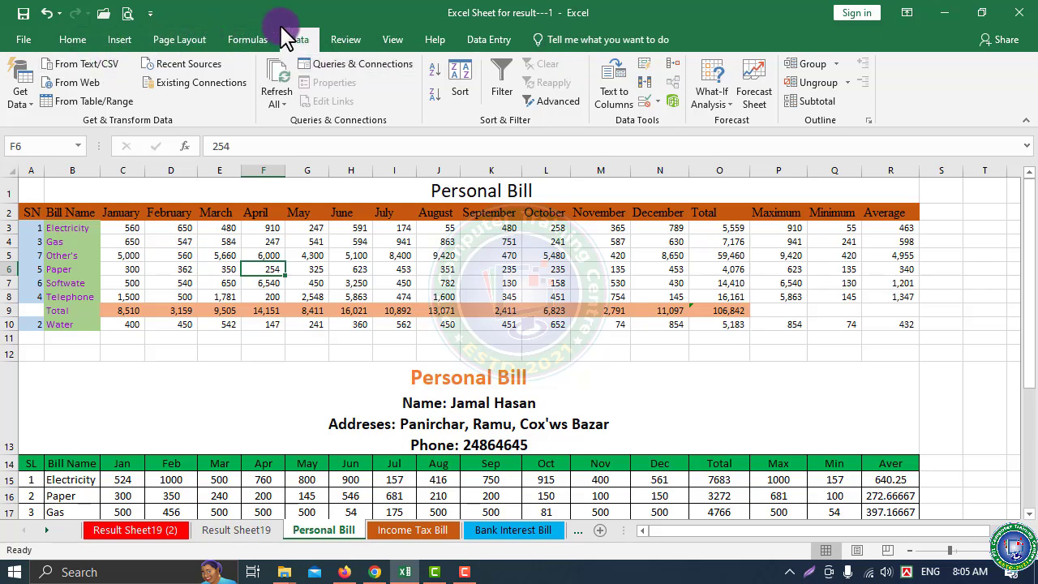
{"action": "left_click", "coordinate": [239, 47]}
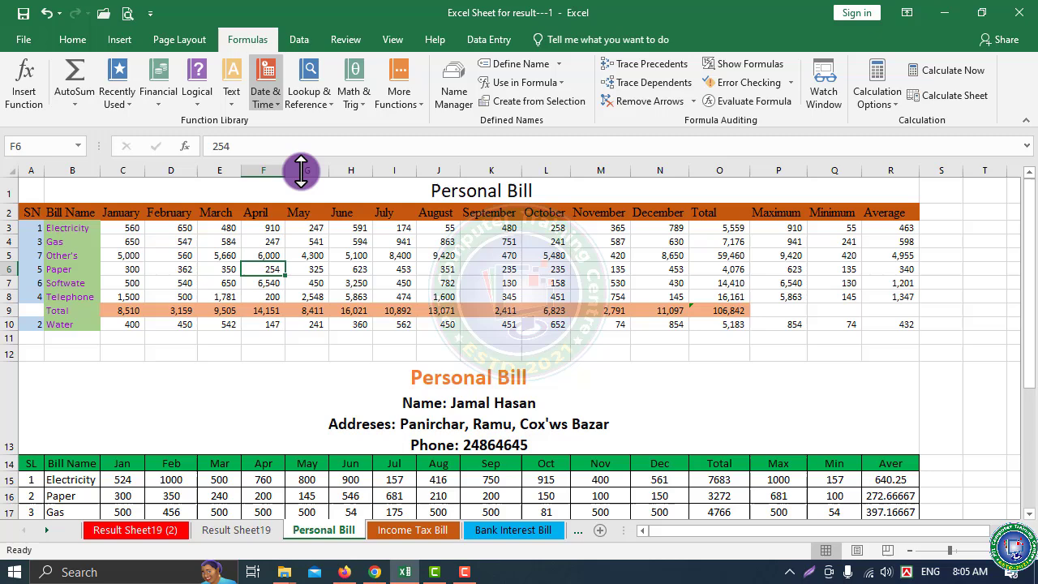
{"action": "left_click", "coordinate": [294, 42]}
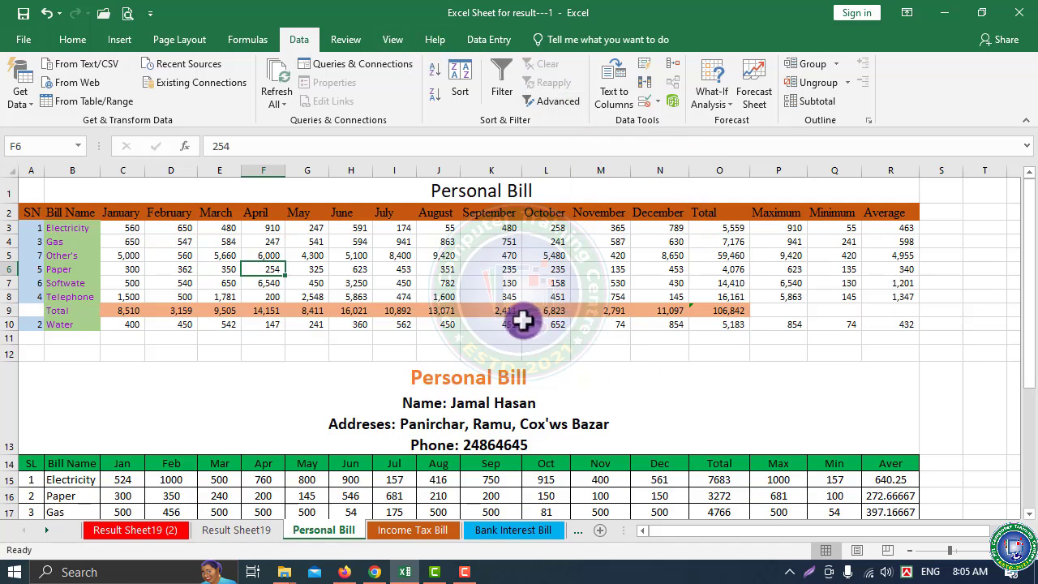
{"action": "left_click", "coordinate": [474, 270]}
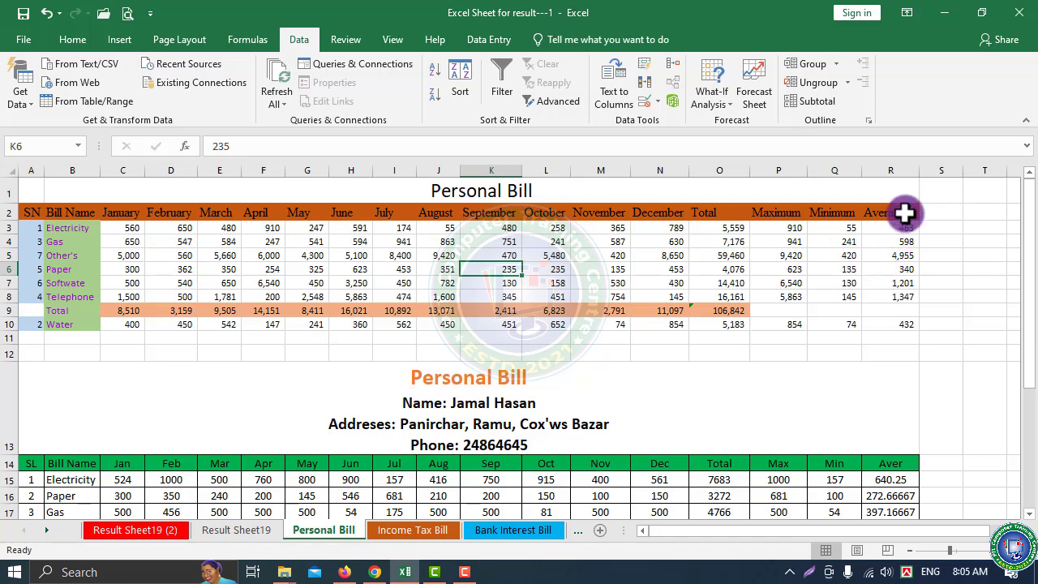
Browse the AutoSum, Recently Used and Financial function lists on the Formulas tab
{"action": "left_click", "coordinate": [248, 40]}
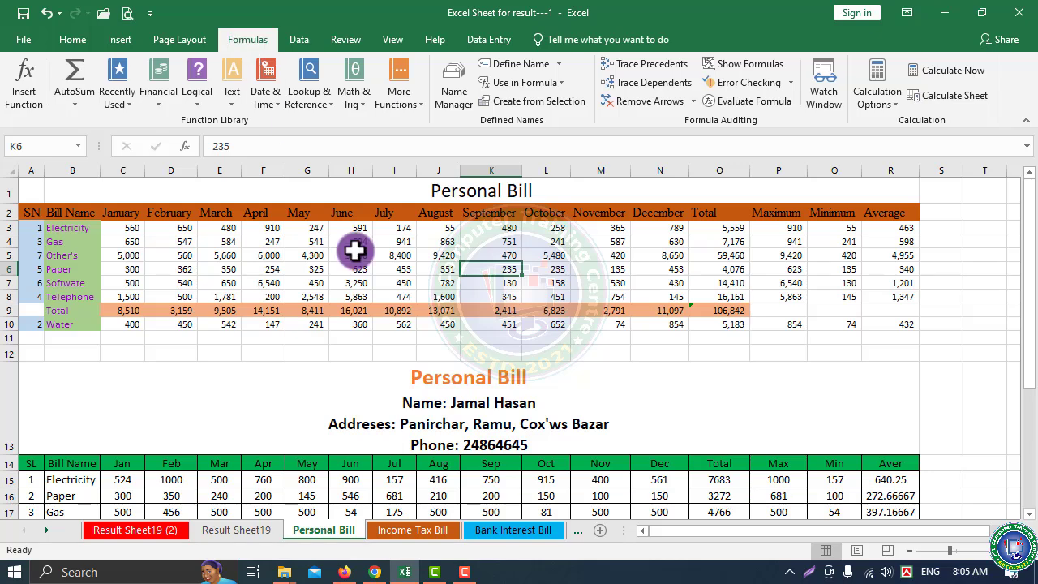
{"action": "left_click", "coordinate": [73, 112]}
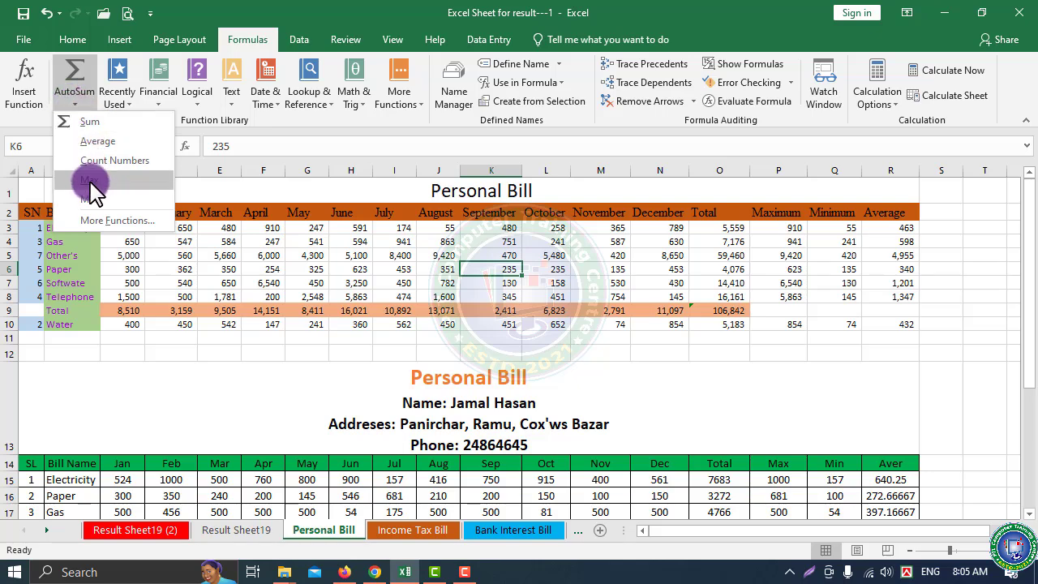
{"action": "left_click", "coordinate": [134, 113]}
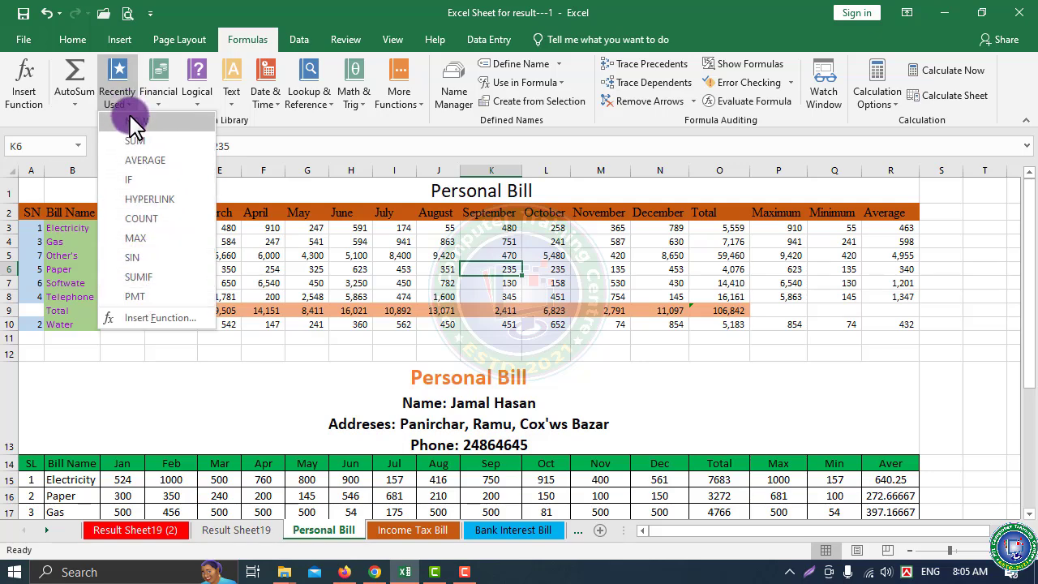
{"action": "left_click", "coordinate": [157, 106]}
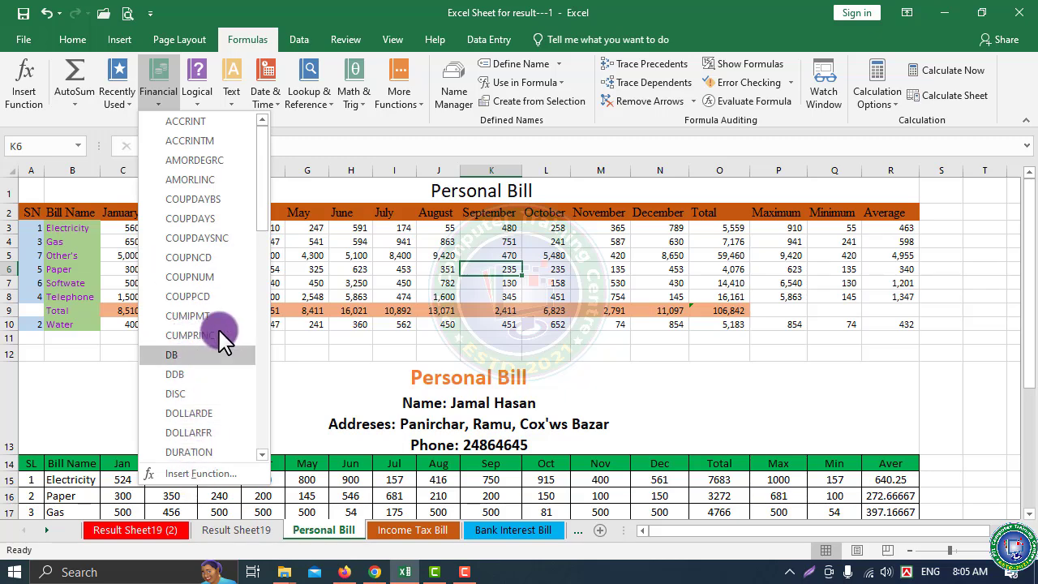
{"action": "scroll", "coordinate": [215, 231], "scroll_direction": "down", "scroll_amount": 3}
{"action": "scroll", "coordinate": [203, 243], "scroll_direction": "down", "scroll_amount": 9}
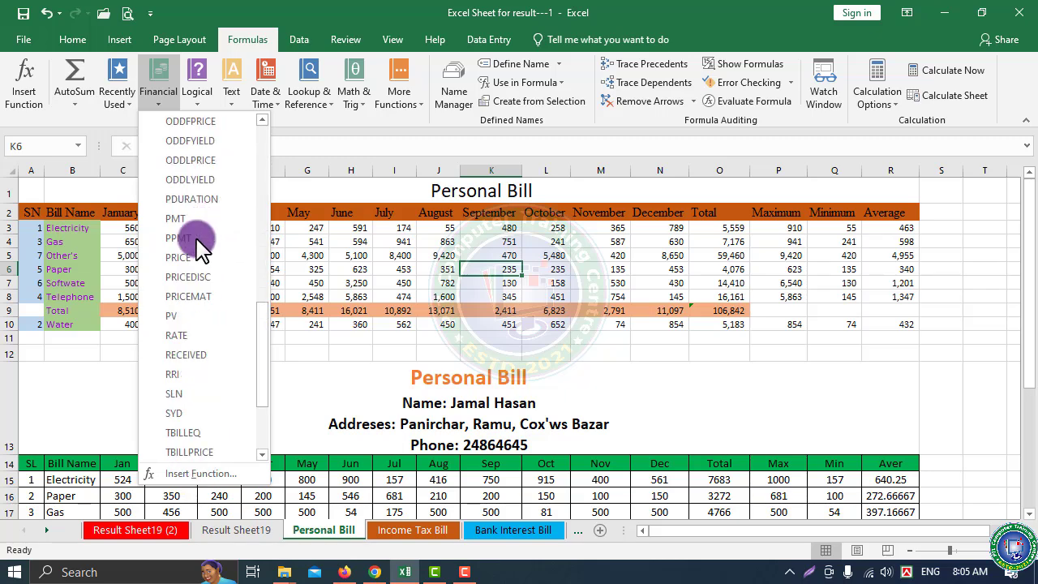
{"action": "scroll", "coordinate": [201, 235], "scroll_direction": "up", "scroll_amount": 7}
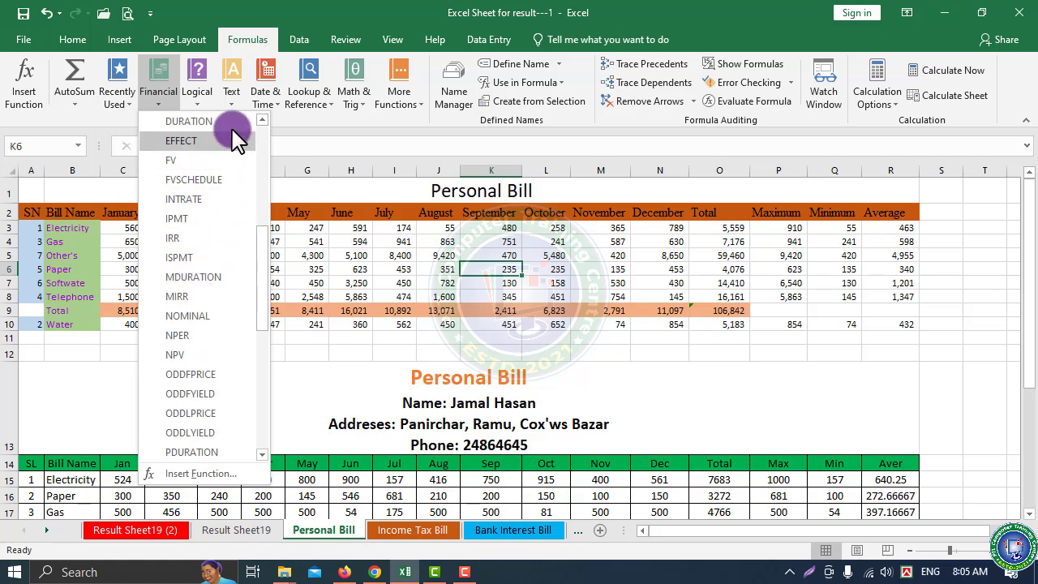
Browse the Logical, Text and Date & Time function lists
{"action": "left_click", "coordinate": [198, 99]}
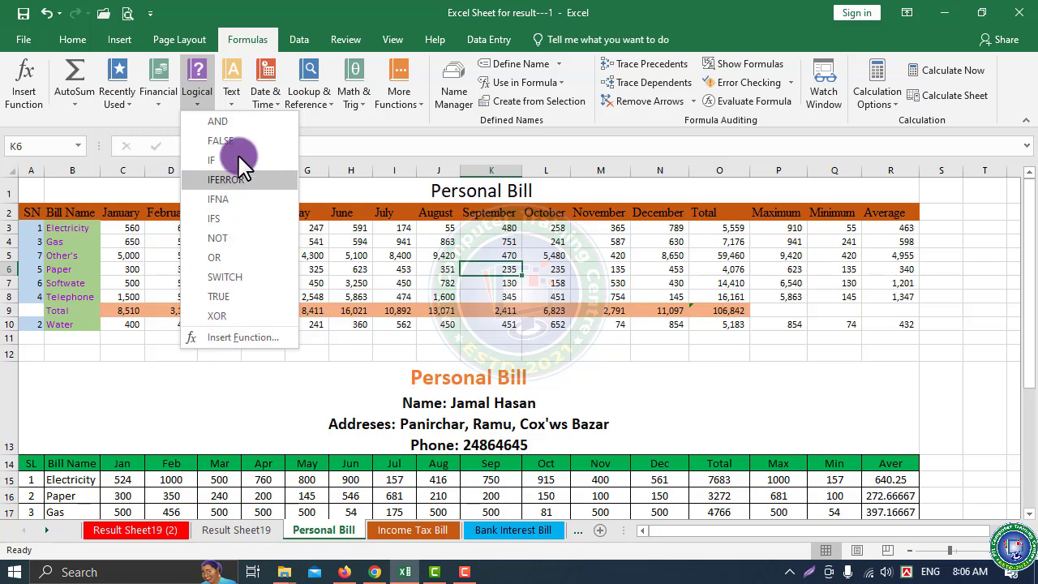
{"action": "left_click", "coordinate": [231, 101]}
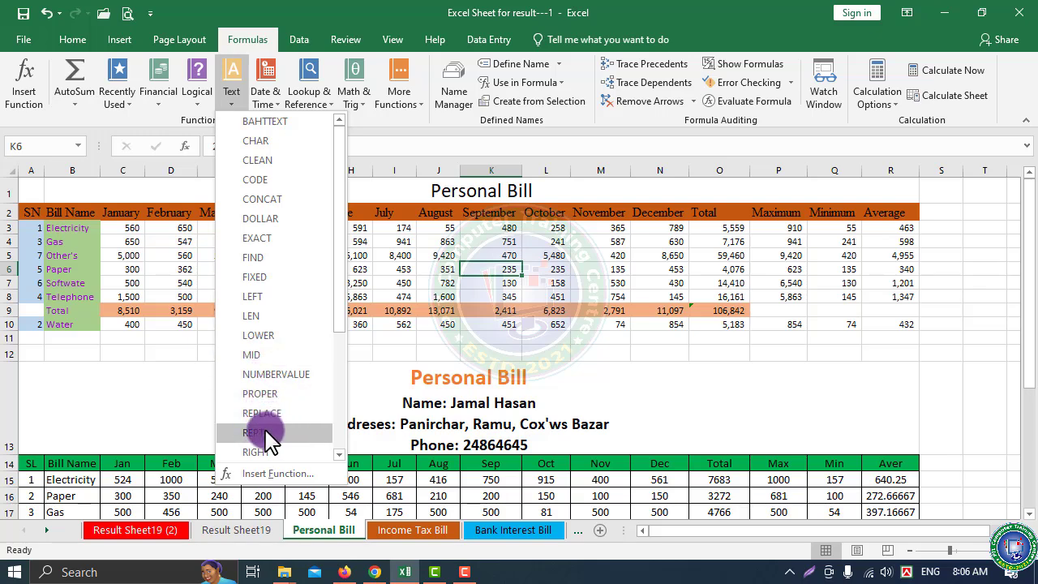
{"action": "scroll", "coordinate": [266, 394], "scroll_direction": "down", "scroll_amount": 4}
{"action": "scroll", "coordinate": [266, 394], "scroll_direction": "up", "scroll_amount": 4}
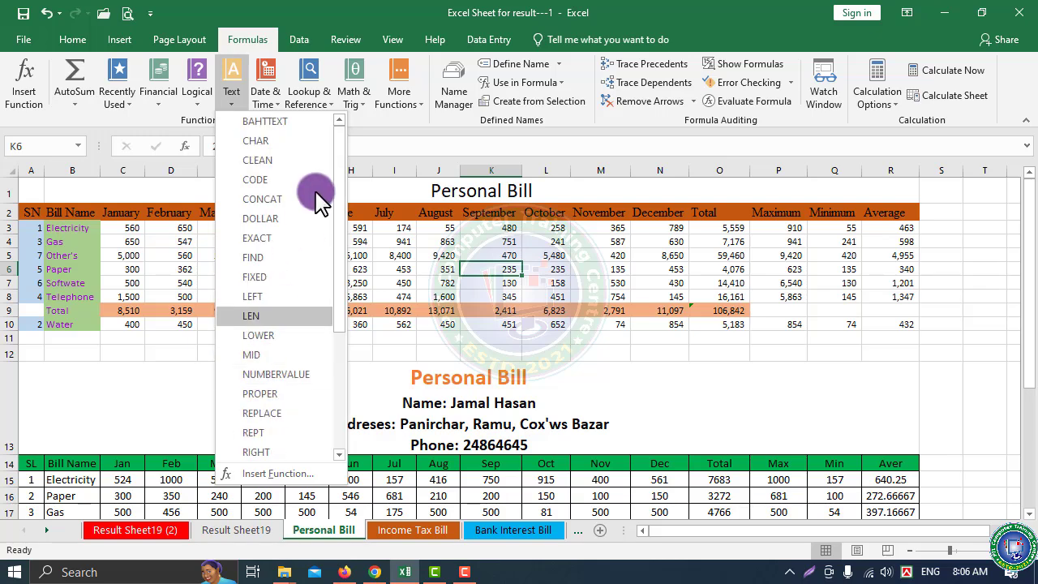
{"action": "left_click", "coordinate": [274, 97]}
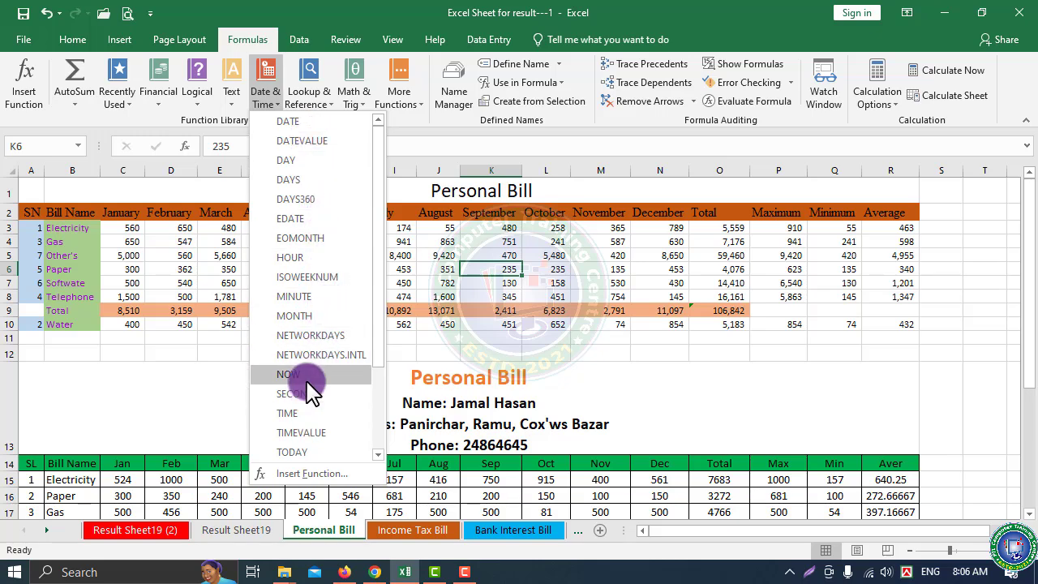
Look over the Lookup & Reference and Math & Trig function lists, then return to the Data tab
{"action": "scroll", "coordinate": [306, 394], "scroll_direction": "down", "scroll_amount": 2}
{"action": "scroll", "coordinate": [324, 268], "scroll_direction": "up", "scroll_amount": 2}
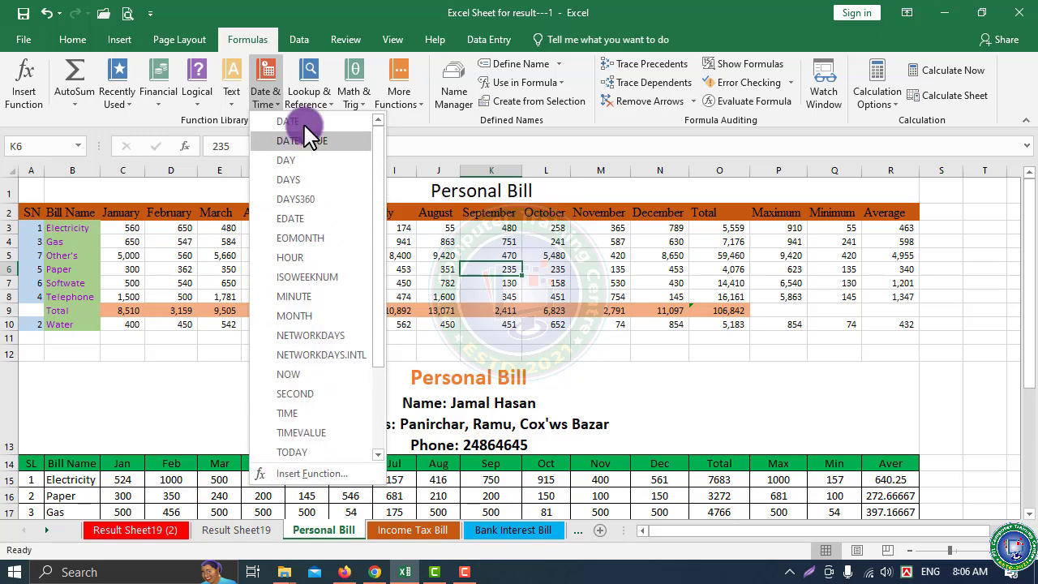
{"action": "left_click", "coordinate": [324, 103]}
{"action": "left_click", "coordinate": [324, 103]}
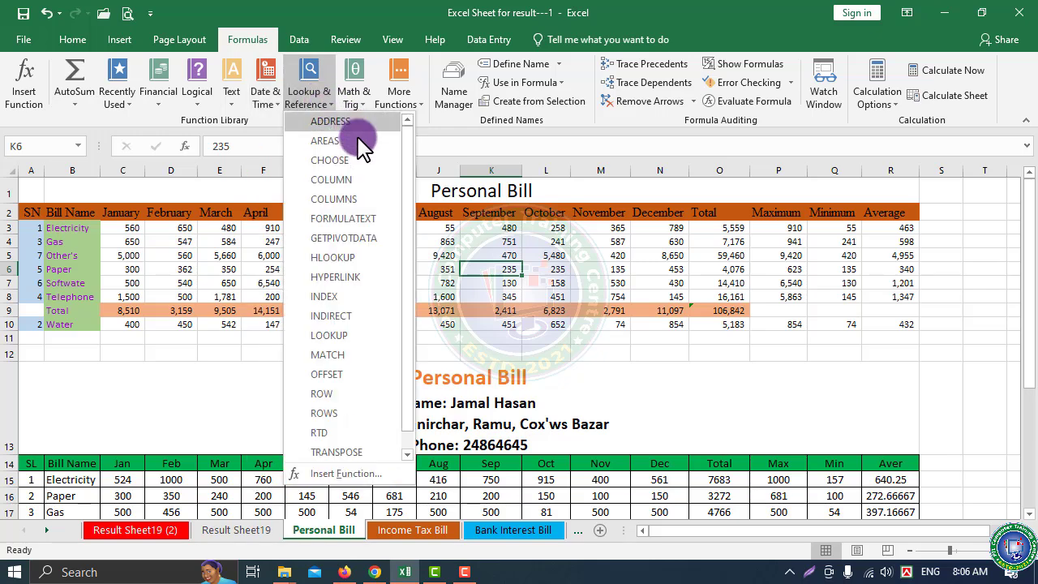
{"action": "scroll", "coordinate": [320, 458], "scroll_direction": "down", "scroll_amount": 1}
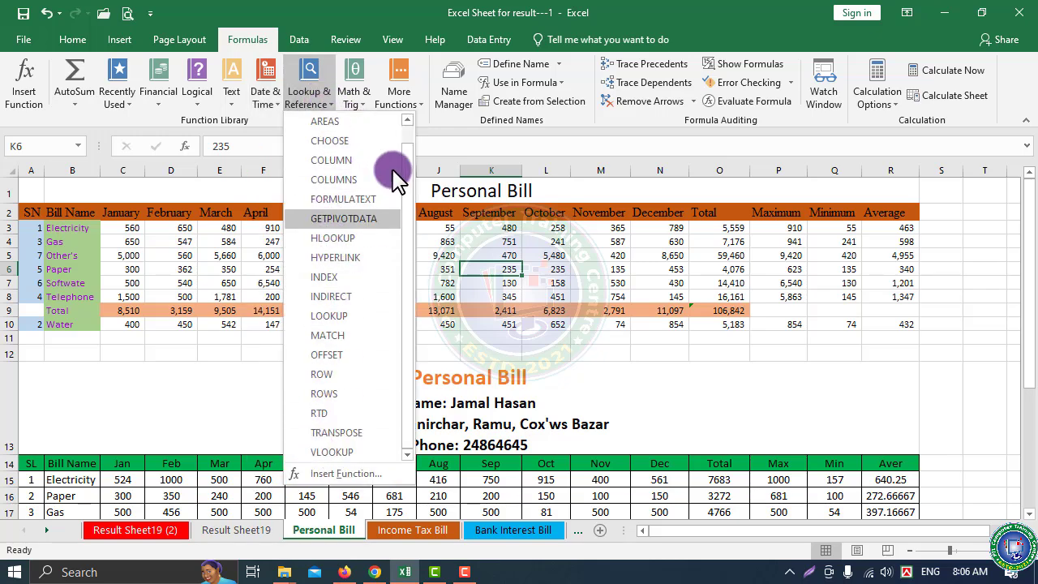
{"action": "left_click", "coordinate": [357, 101]}
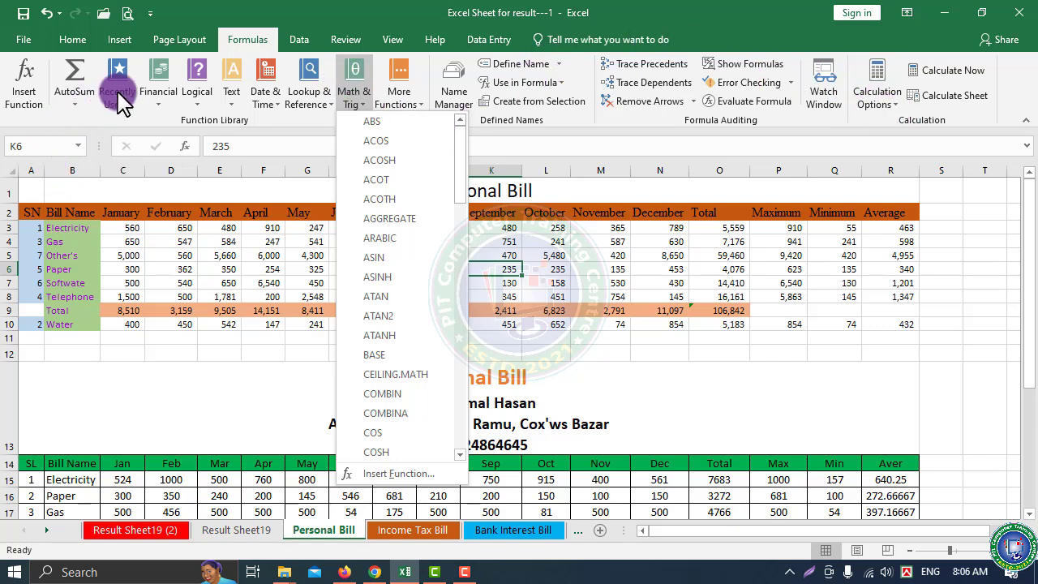
{"action": "left_click", "coordinate": [299, 40]}
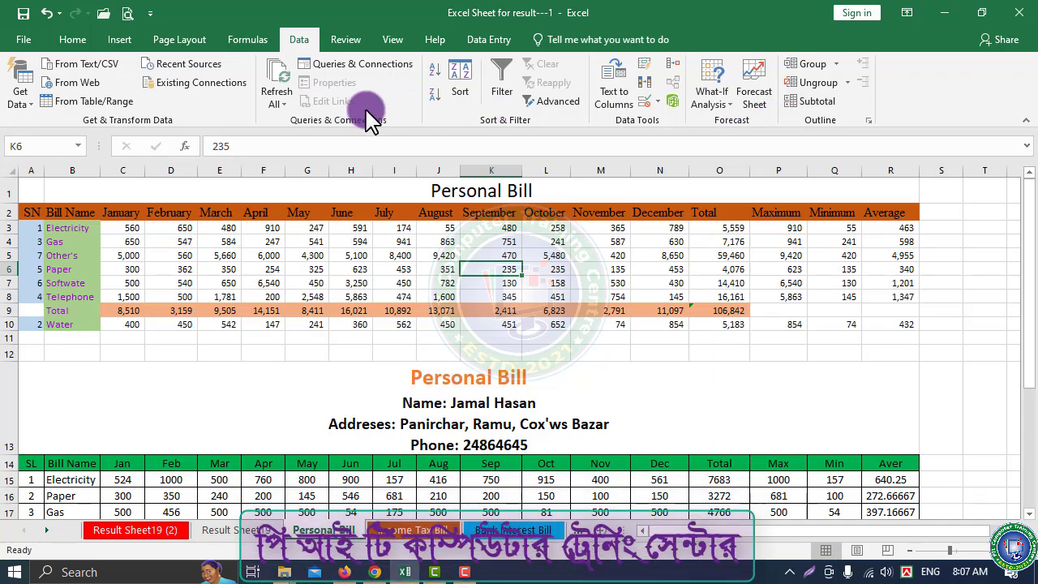
Select cells G6, H5 and F5, then bring up the workbook's File Info page
{"action": "left_click", "coordinate": [299, 270]}
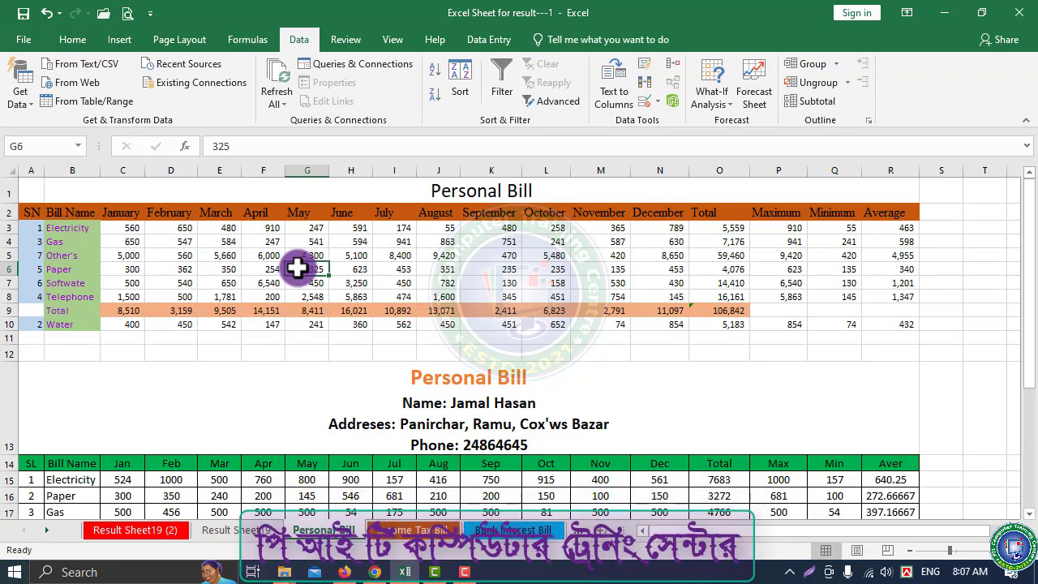
{"action": "left_click", "coordinate": [361, 256]}
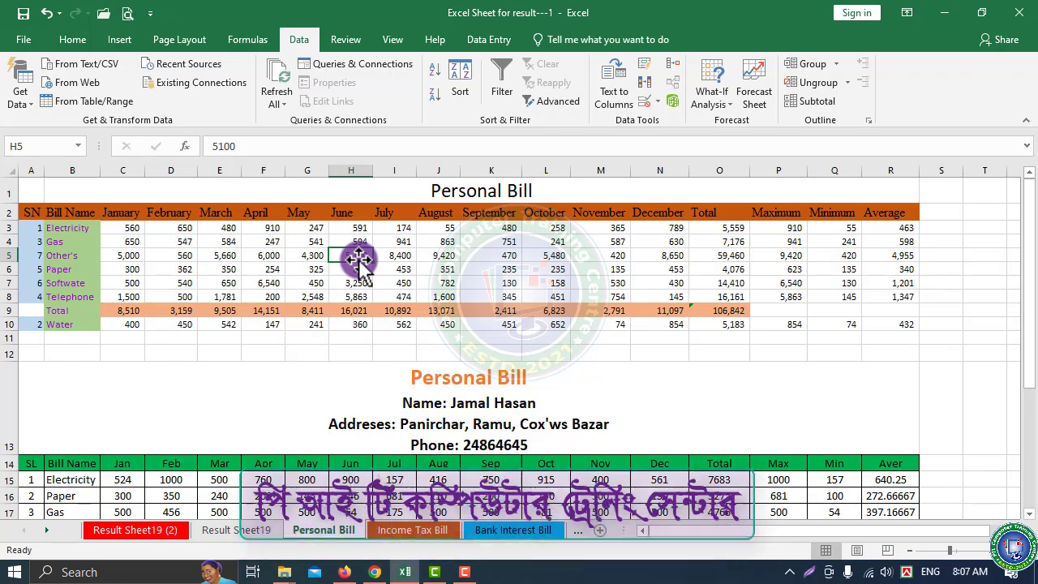
{"action": "left_click", "coordinate": [278, 253]}
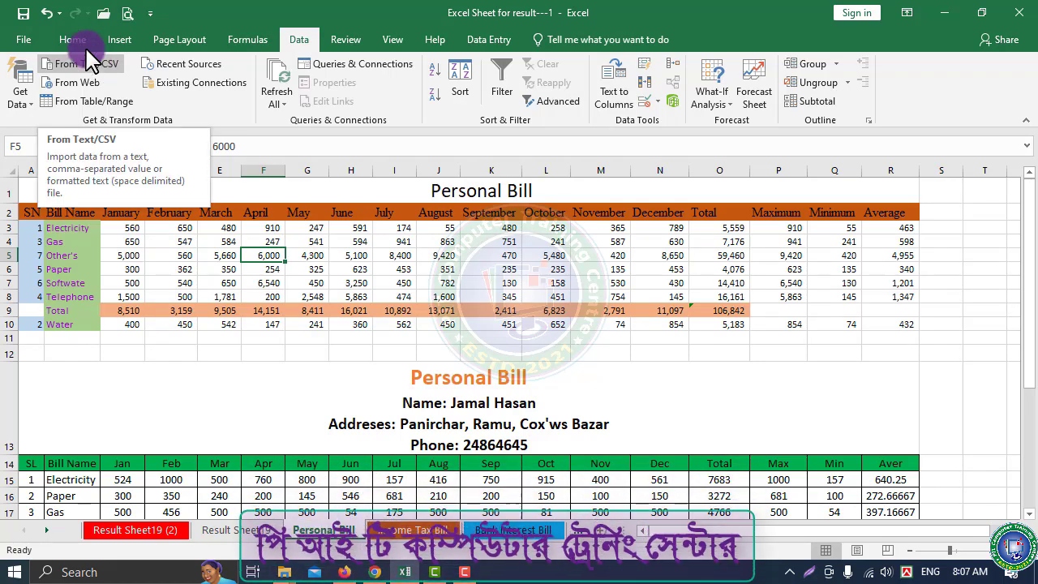
{"action": "left_click", "coordinate": [24, 45]}
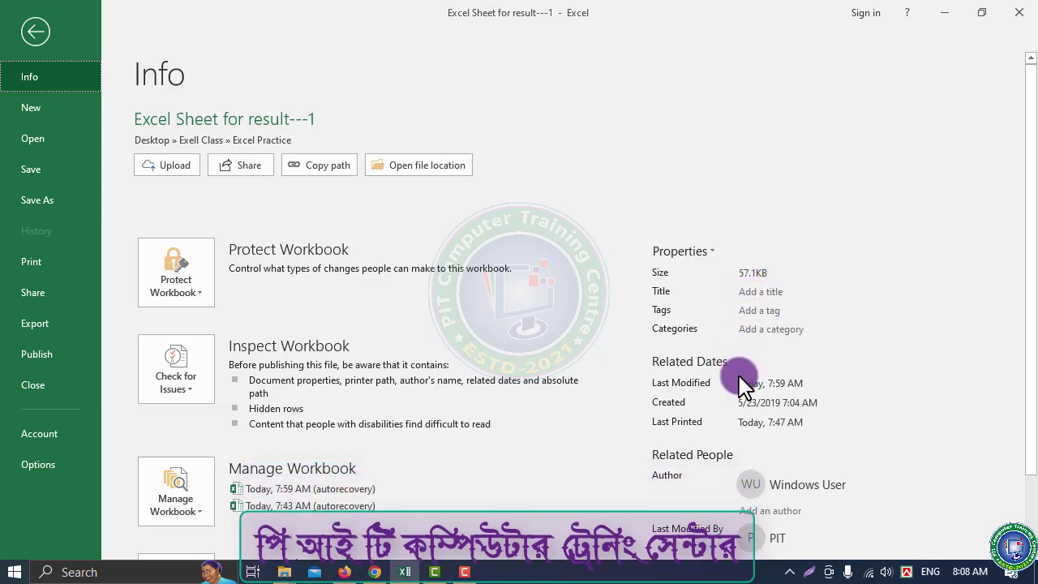
{"action": "scroll", "coordinate": [702, 438], "scroll_direction": "down", "scroll_amount": 1}
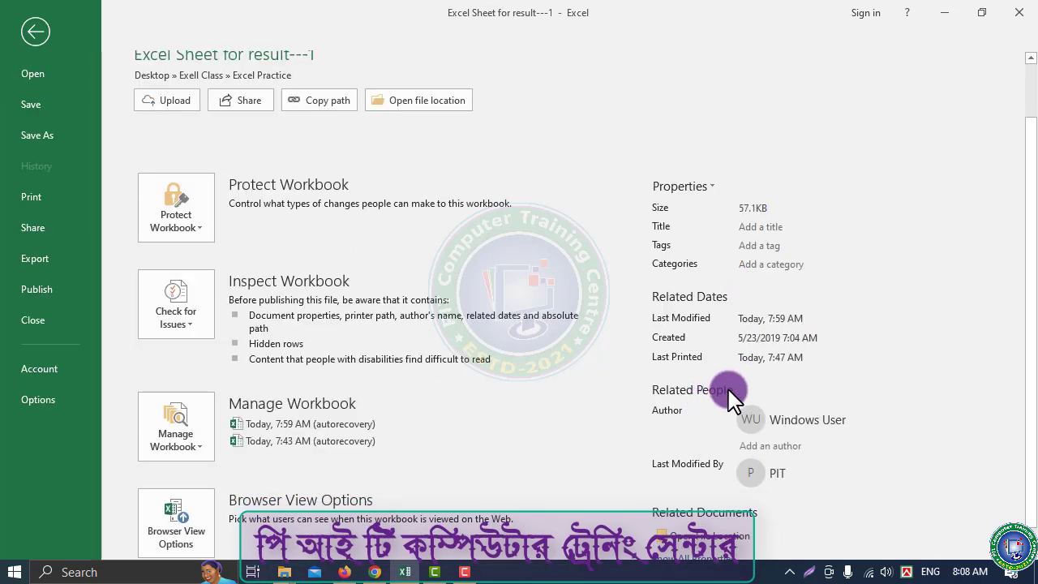
{"action": "scroll", "coordinate": [744, 486], "scroll_direction": "down", "scroll_amount": 1}
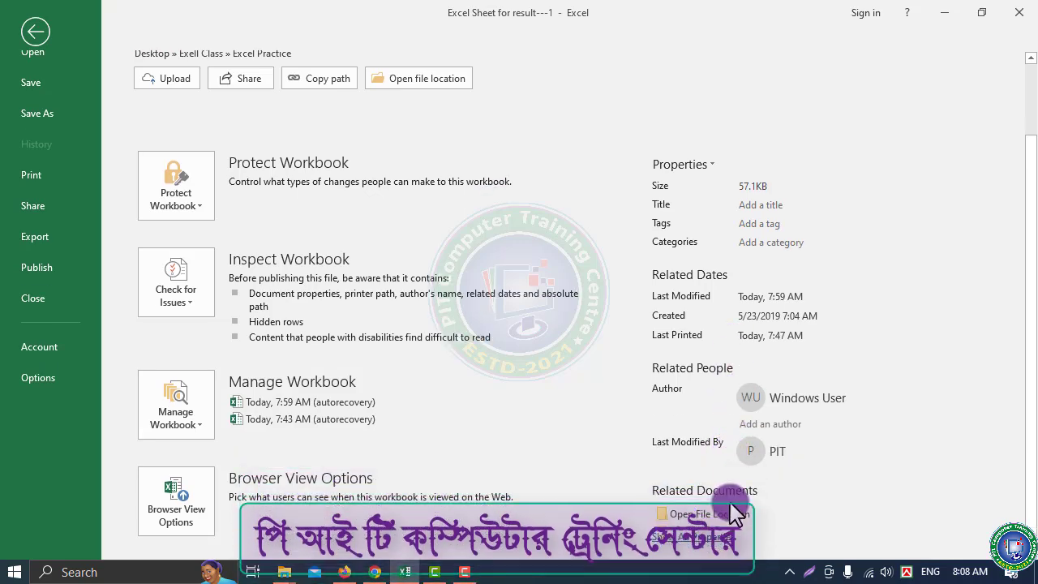
{"action": "scroll", "coordinate": [765, 396], "scroll_direction": "up", "scroll_amount": 2}
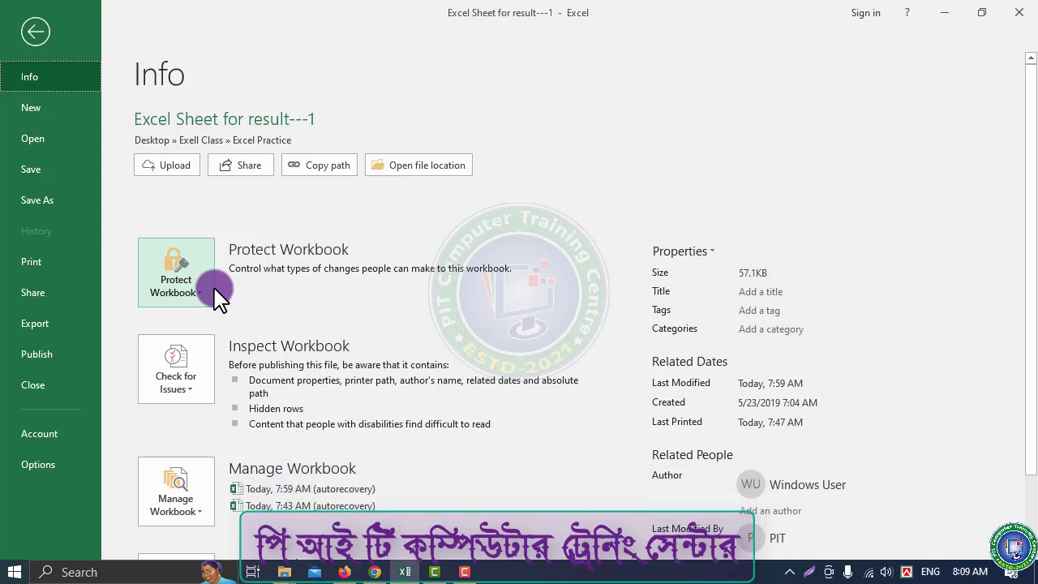
Encrypt the workbook with a password to open, confirm it, and return to the Personal Bill sheet
{"action": "left_click", "coordinate": [201, 289]}
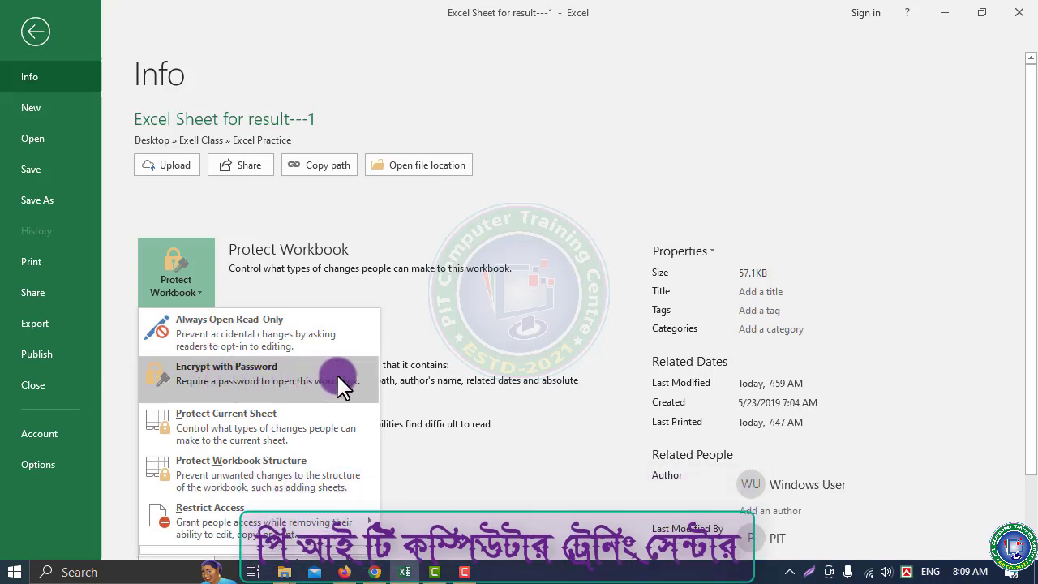
{"action": "left_click", "coordinate": [207, 385]}
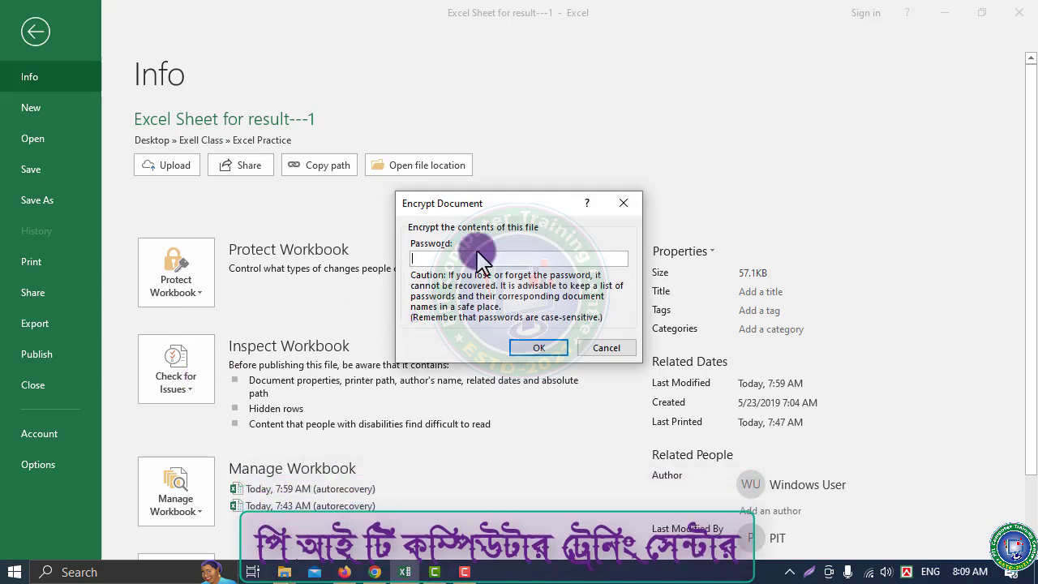
{"action": "type", "text": "12345"}
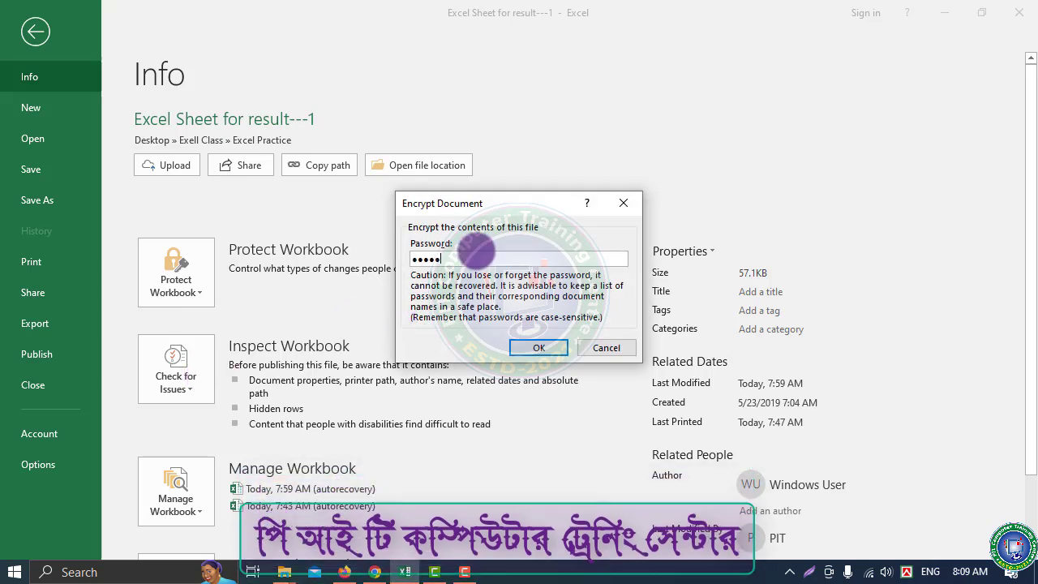
{"action": "left_click", "coordinate": [538, 348]}
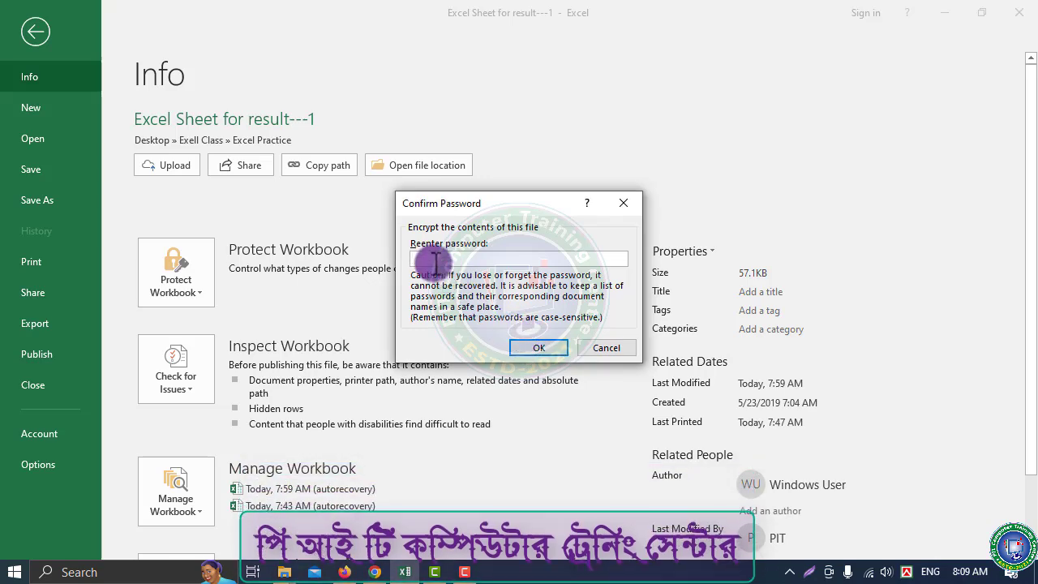
{"action": "type", "text": "12345"}
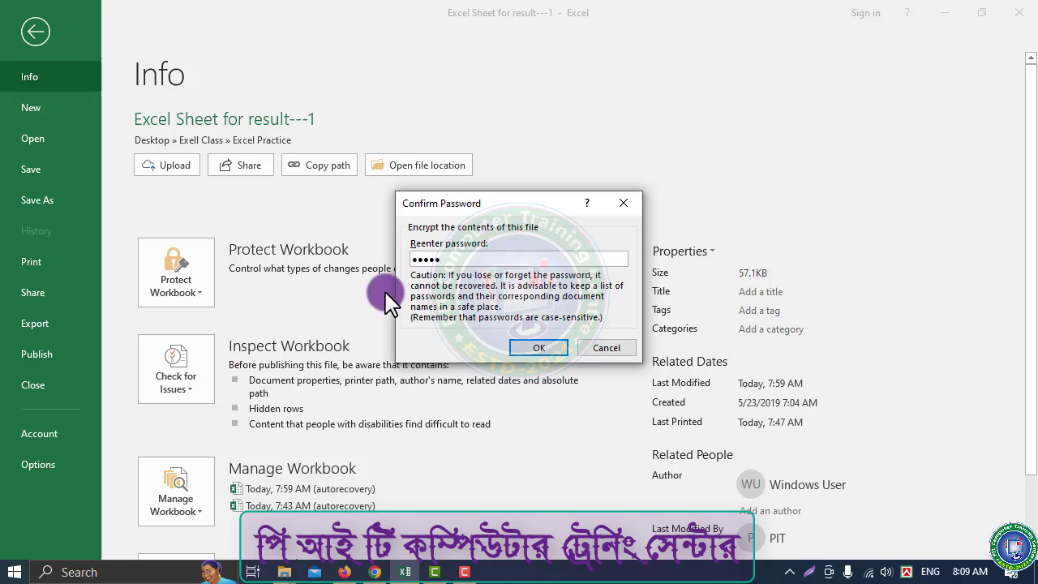
{"action": "left_click", "coordinate": [540, 349]}
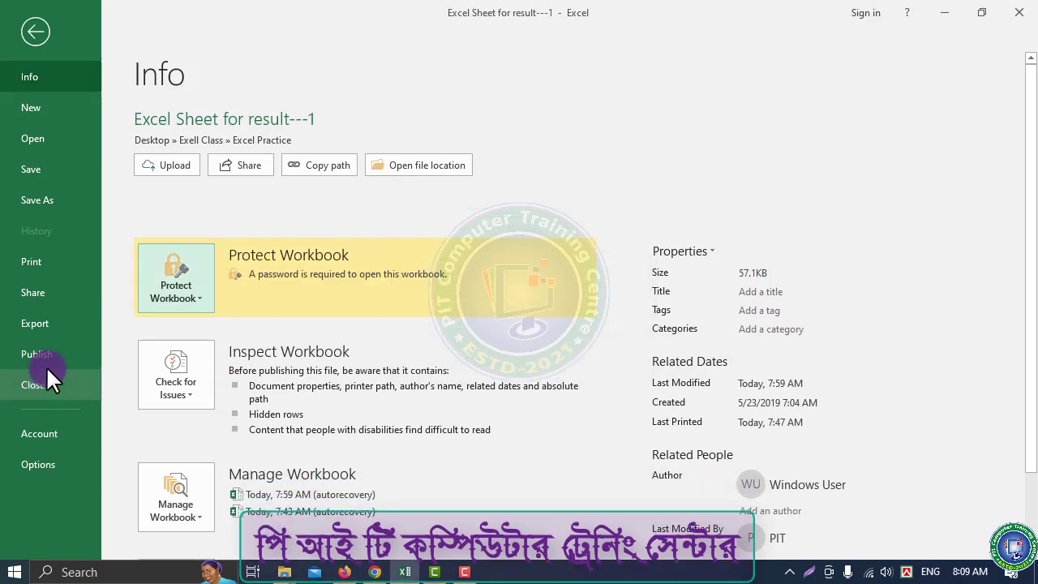
{"action": "left_click", "coordinate": [35, 33]}
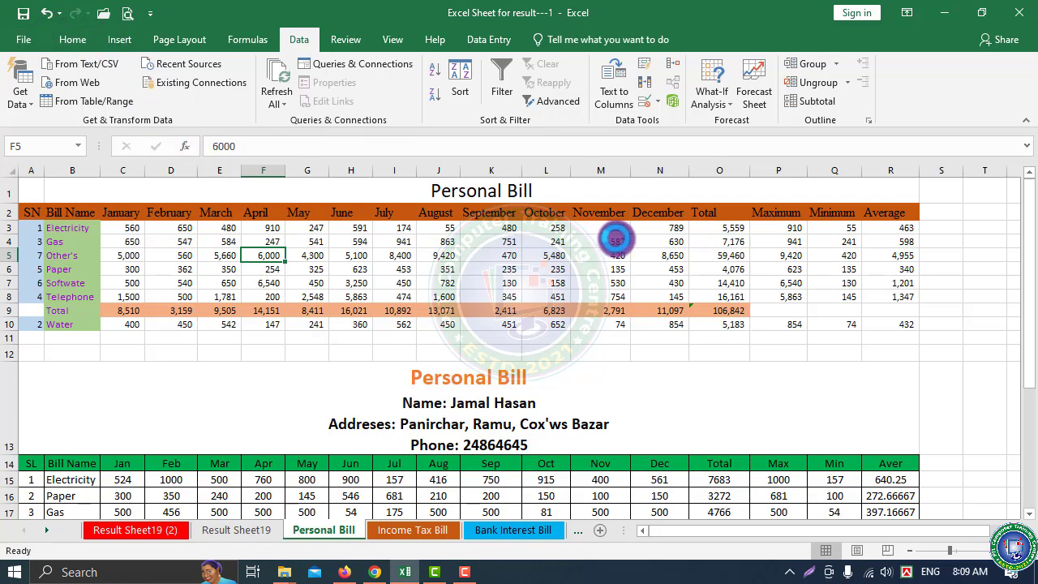
Exit Excel, refresh the Excel Practice folder, and reopen Excel Sheet for result---1
{"action": "left_click", "coordinate": [1027, 13]}
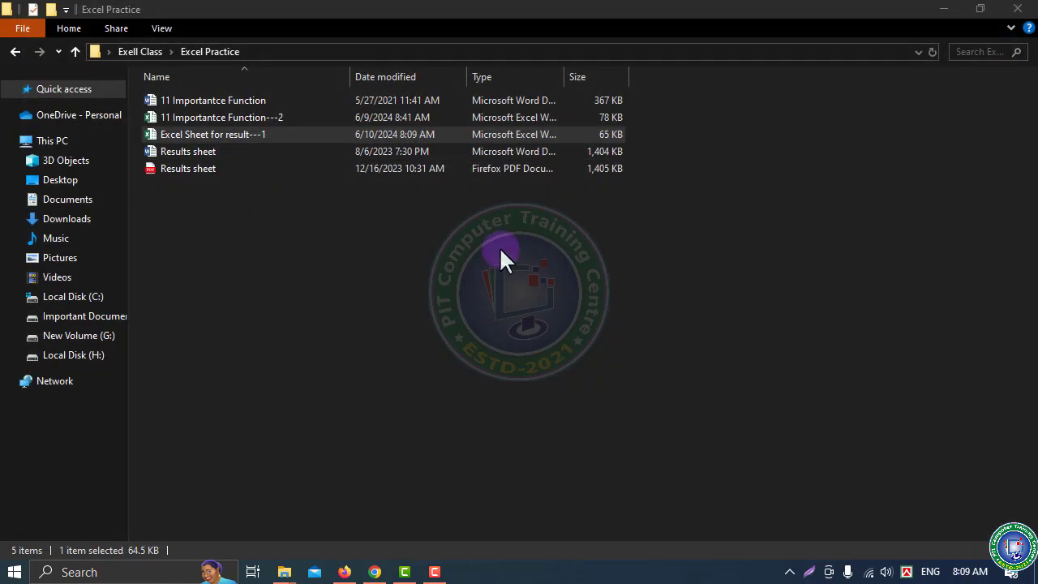
{"action": "right_click", "coordinate": [351, 254]}
{"action": "left_click", "coordinate": [408, 318]}
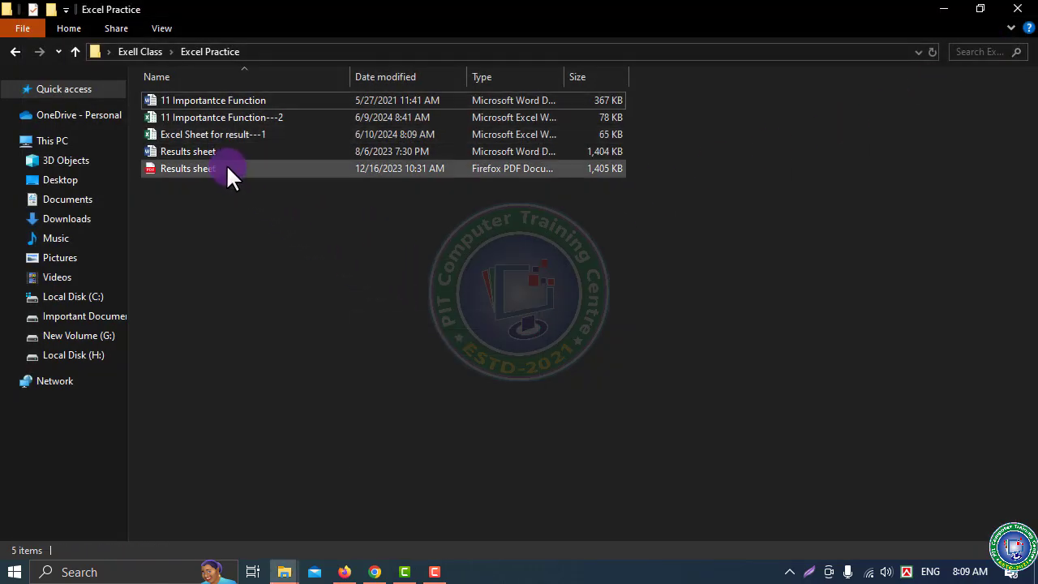
{"action": "left_click", "coordinate": [196, 130]}
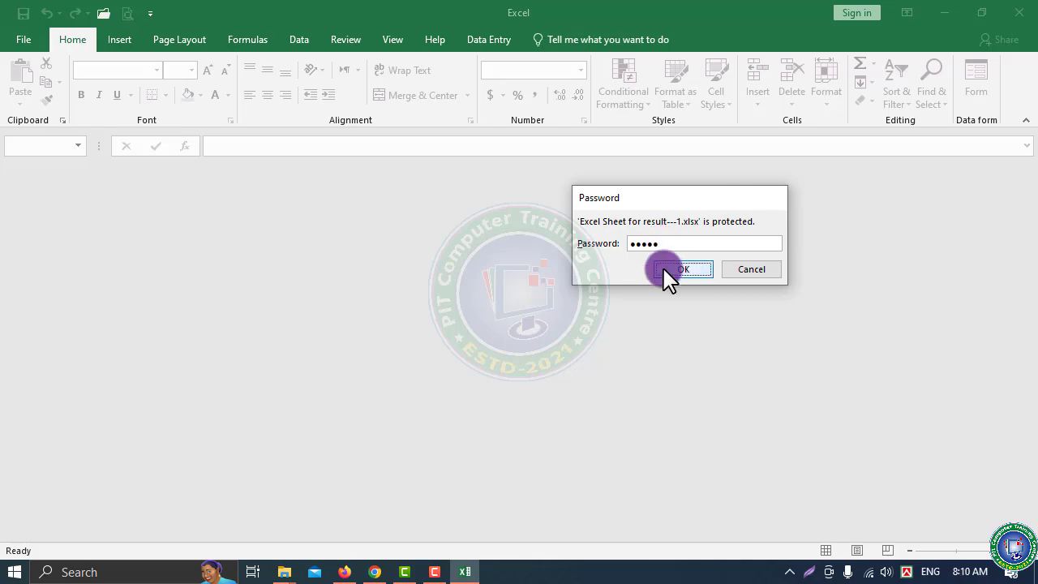
Unlock the workbook with its password, select cell I6, and view its Info page
{"action": "left_click", "coordinate": [679, 269]}
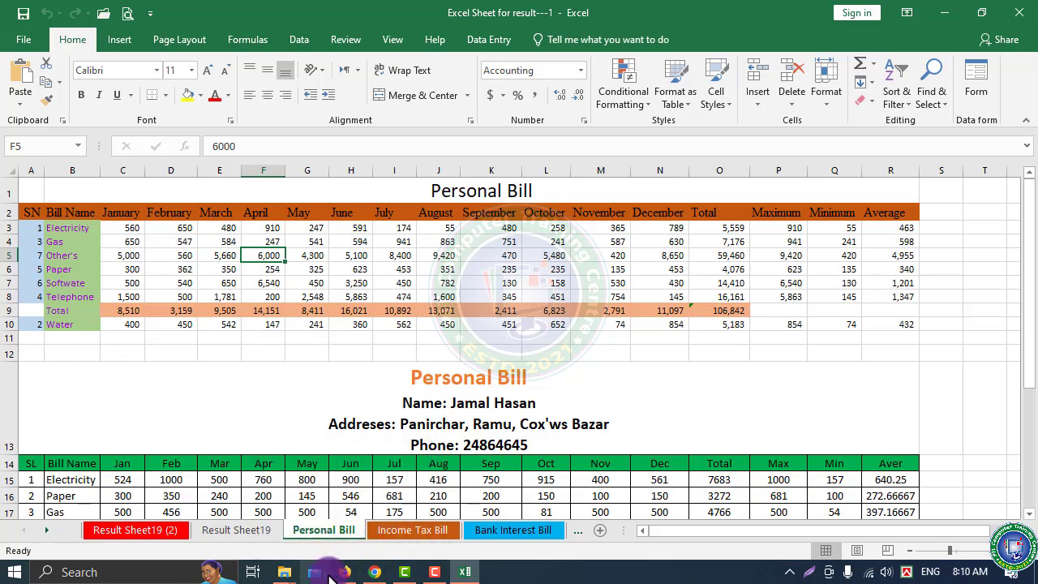
{"action": "left_click", "coordinate": [405, 271]}
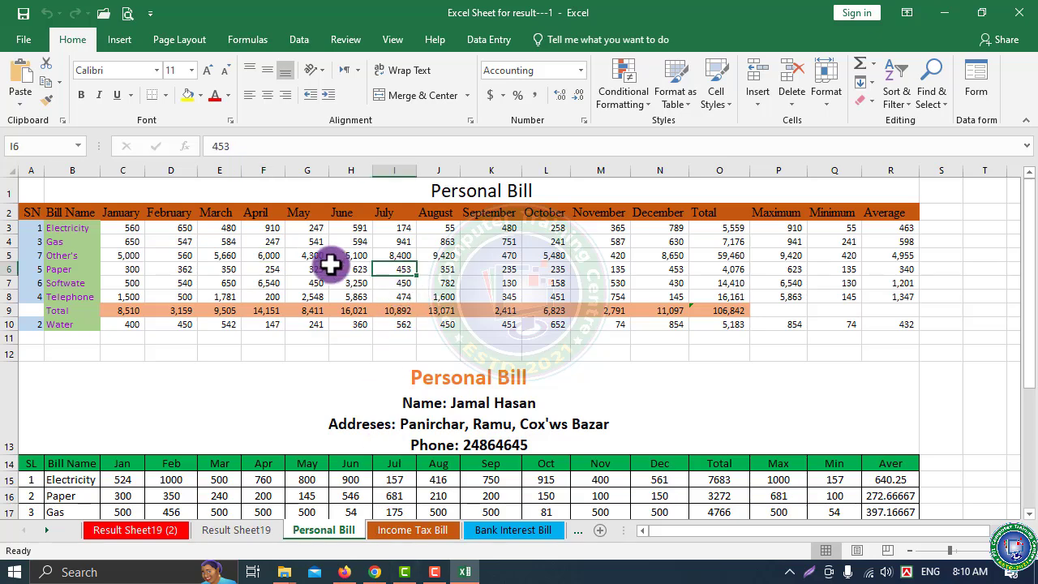
{"action": "left_click", "coordinate": [24, 39]}
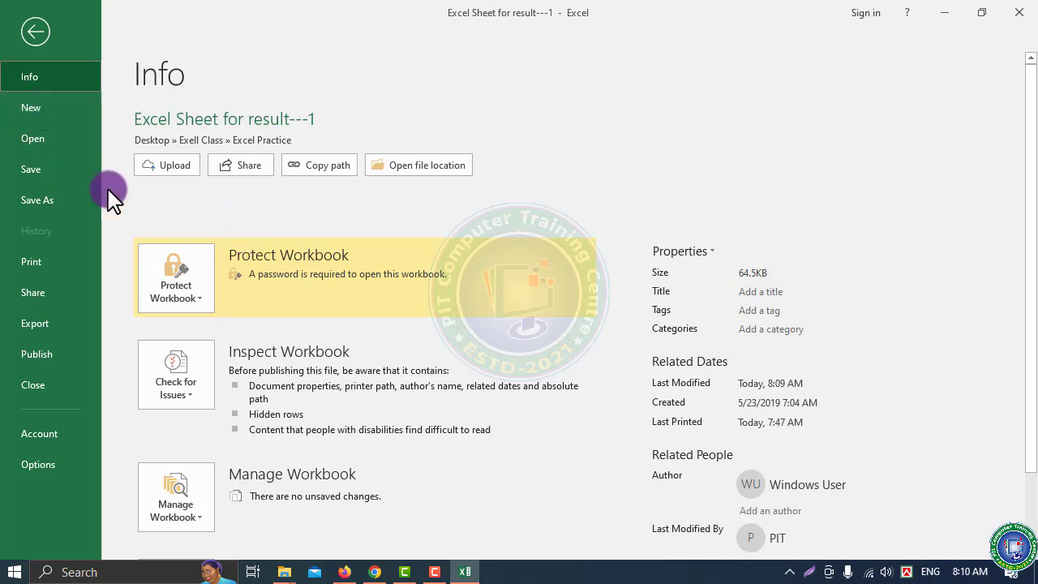
Scroll through the New page's templates, including Blank workbook, Simple invoice and Formula tutorial
{"action": "left_click", "coordinate": [29, 107]}
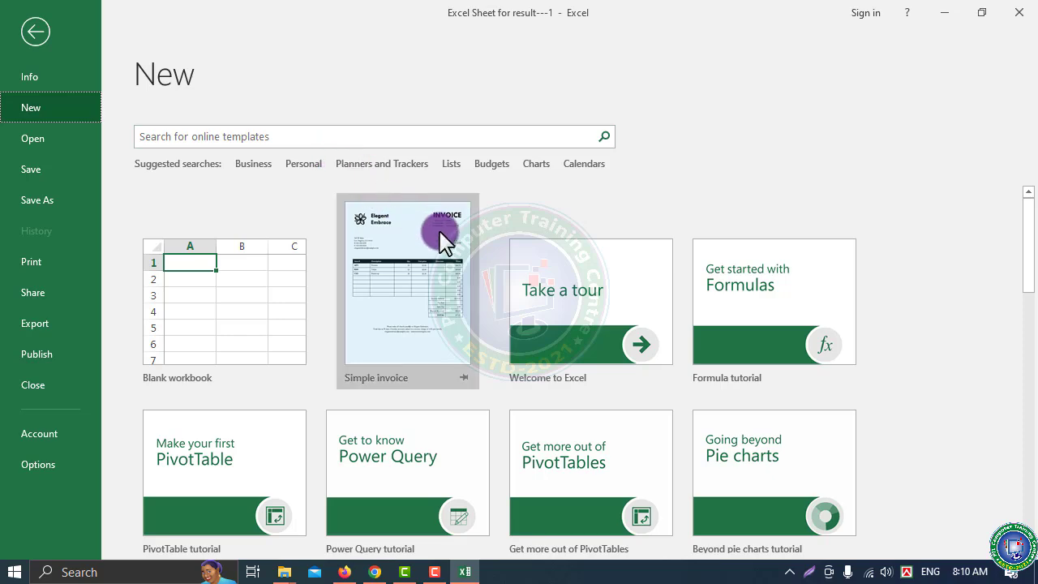
{"action": "scroll", "coordinate": [562, 380], "scroll_direction": "down", "scroll_amount": 6}
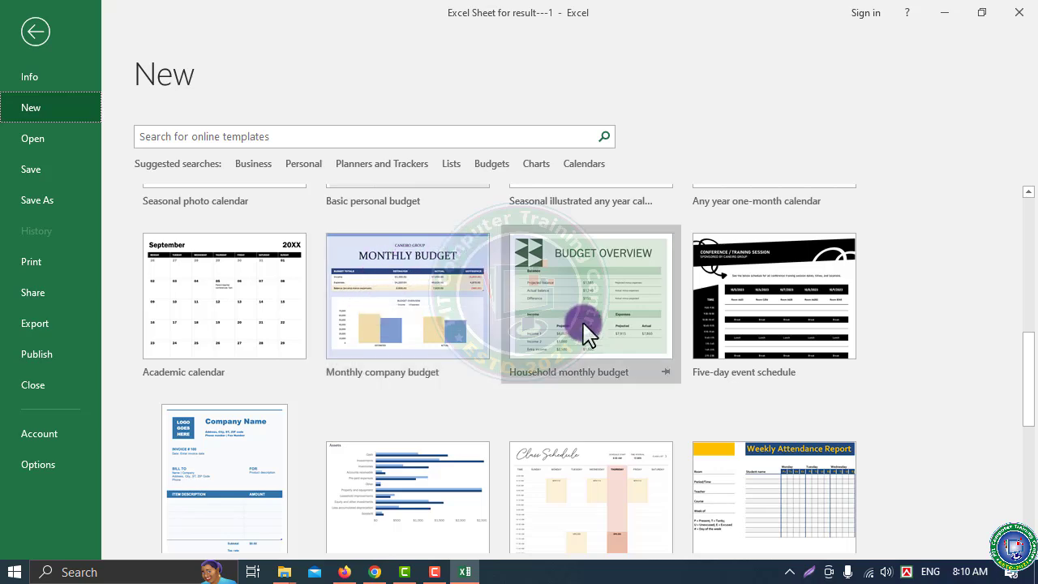
{"action": "scroll", "coordinate": [533, 417], "scroll_direction": "down", "scroll_amount": 4}
{"action": "scroll", "coordinate": [549, 416], "scroll_direction": "up", "scroll_amount": 4}
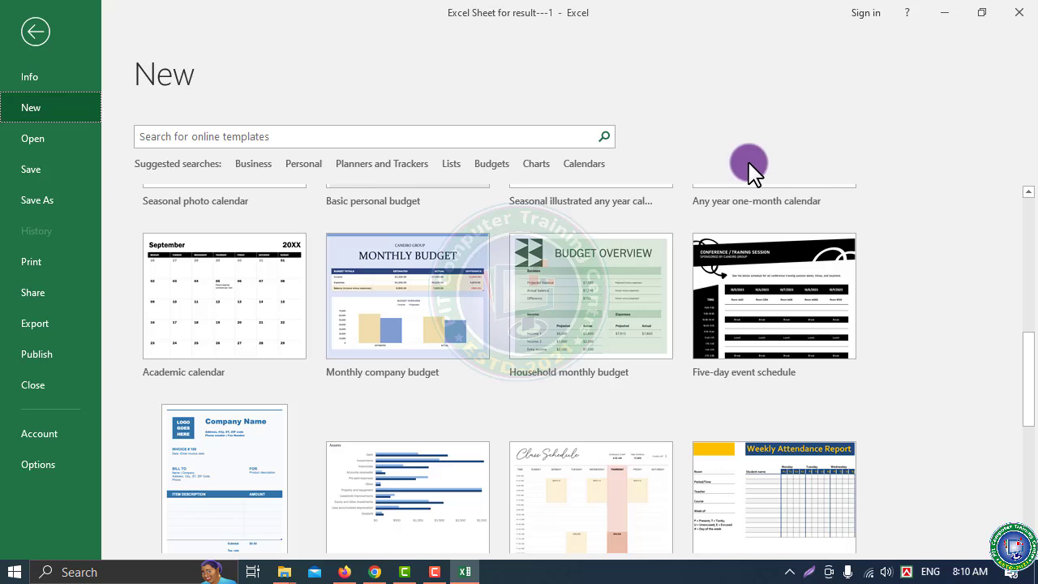
{"action": "scroll", "coordinate": [535, 308], "scroll_direction": "up", "scroll_amount": 3}
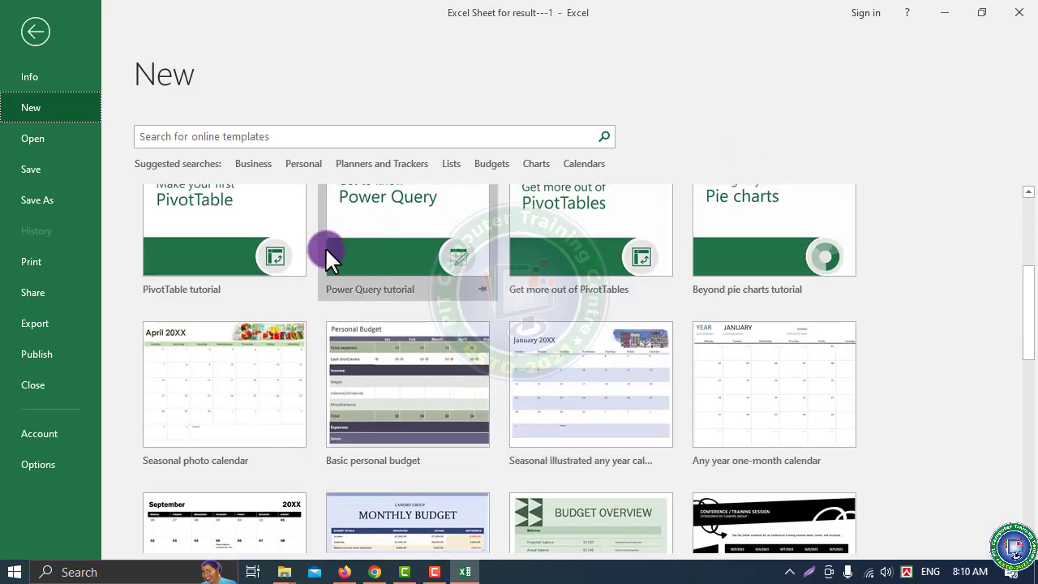
{"action": "scroll", "coordinate": [327, 252], "scroll_direction": "up", "scroll_amount": 3}
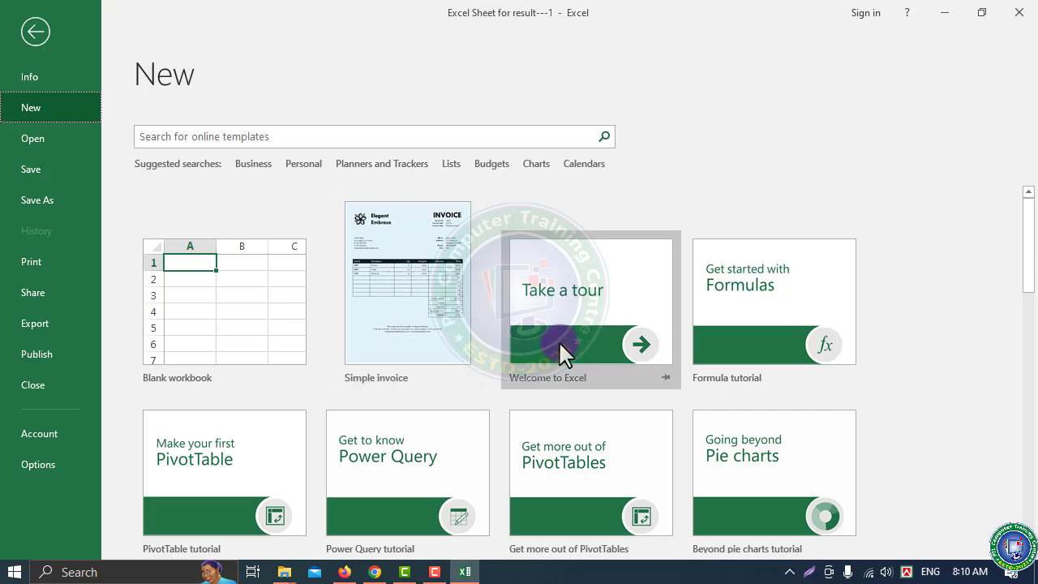
{"action": "scroll", "coordinate": [560, 342], "scroll_direction": "down", "scroll_amount": 2}
{"action": "scroll", "coordinate": [561, 343], "scroll_direction": "down", "scroll_amount": 6}
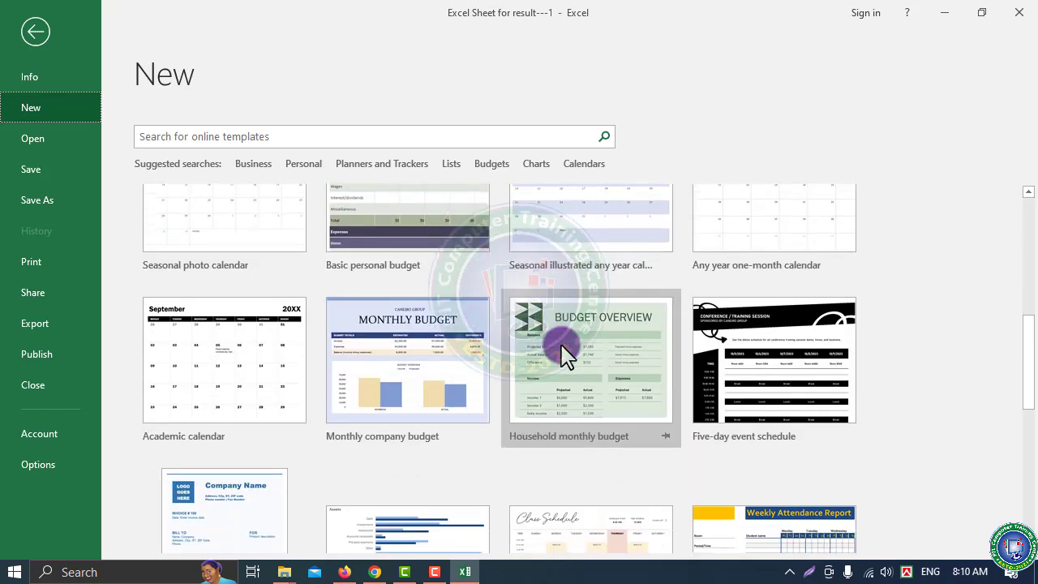
{"action": "scroll", "coordinate": [565, 351], "scroll_direction": "down", "scroll_amount": 4}
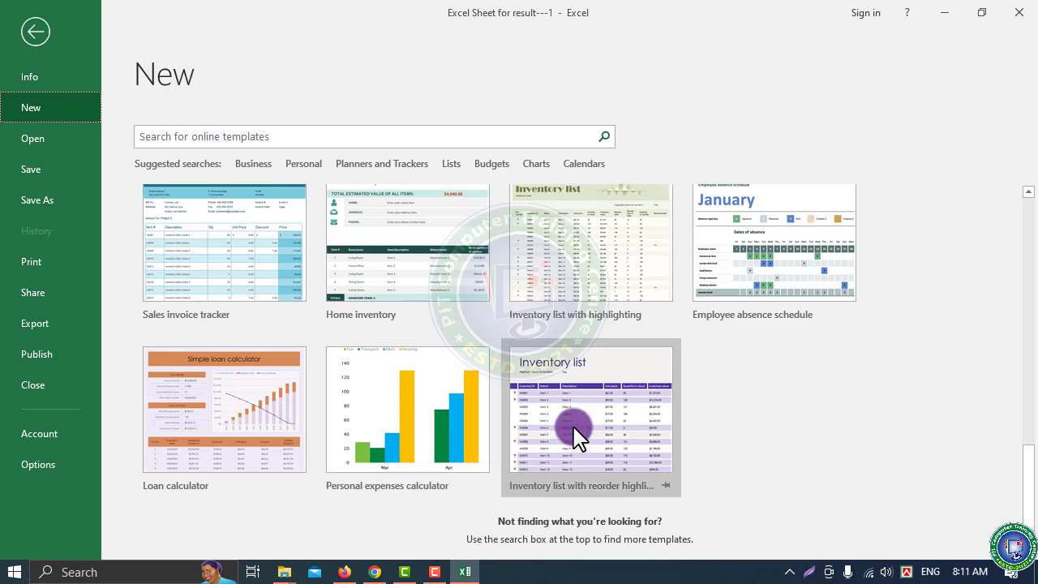
{"action": "scroll", "coordinate": [574, 431], "scroll_direction": "up", "scroll_amount": 5}
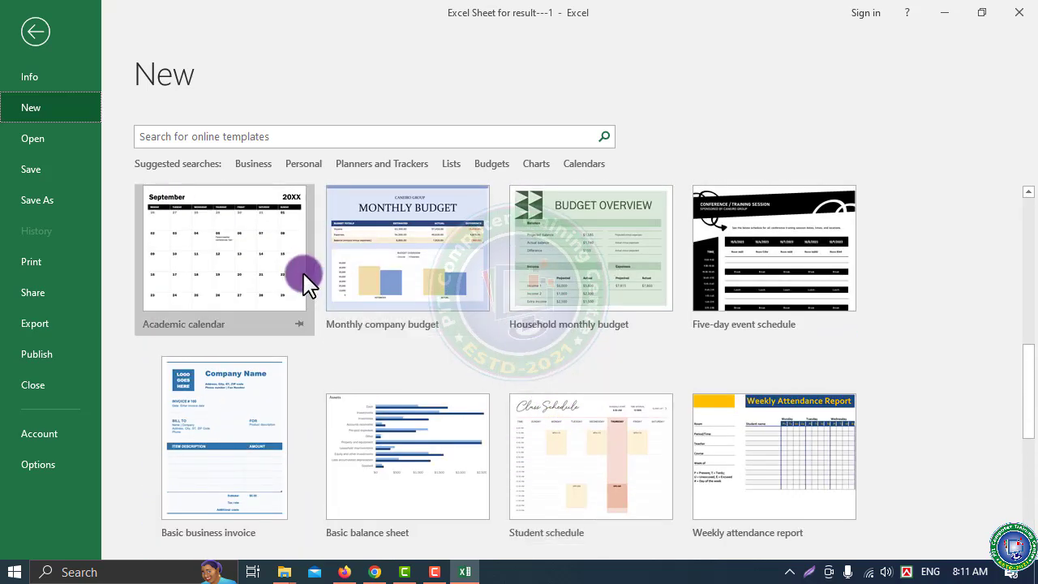
{"action": "scroll", "coordinate": [310, 280], "scroll_direction": "up", "scroll_amount": 6}
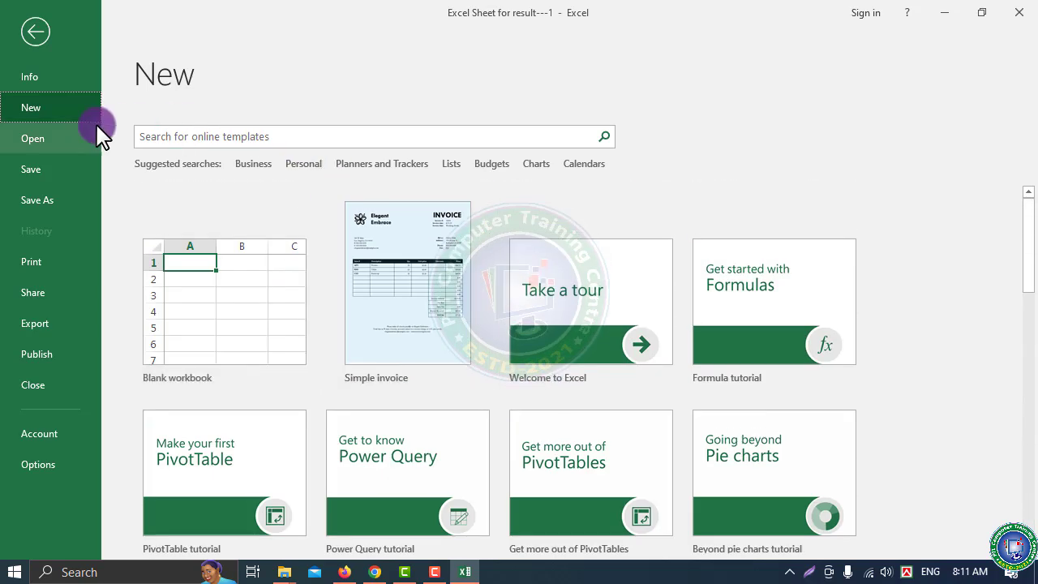
{"action": "left_click", "coordinate": [305, 164]}
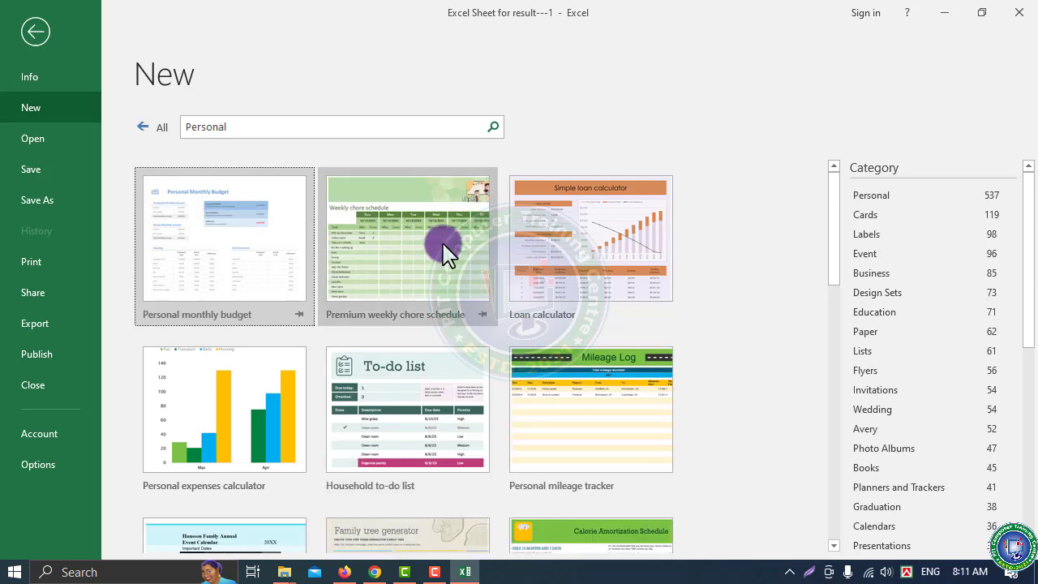
{"action": "scroll", "coordinate": [382, 407], "scroll_direction": "down", "scroll_amount": 2}
{"action": "scroll", "coordinate": [382, 407], "scroll_direction": "down", "scroll_amount": 3}
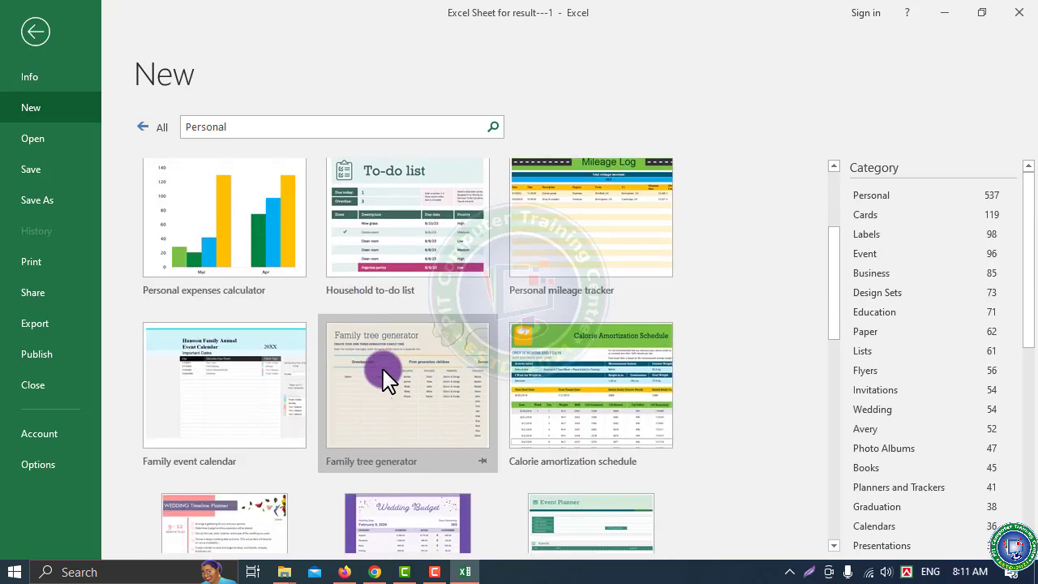
{"action": "scroll", "coordinate": [486, 369], "scroll_direction": "down", "scroll_amount": 2}
{"action": "scroll", "coordinate": [500, 357], "scroll_direction": "down", "scroll_amount": 3}
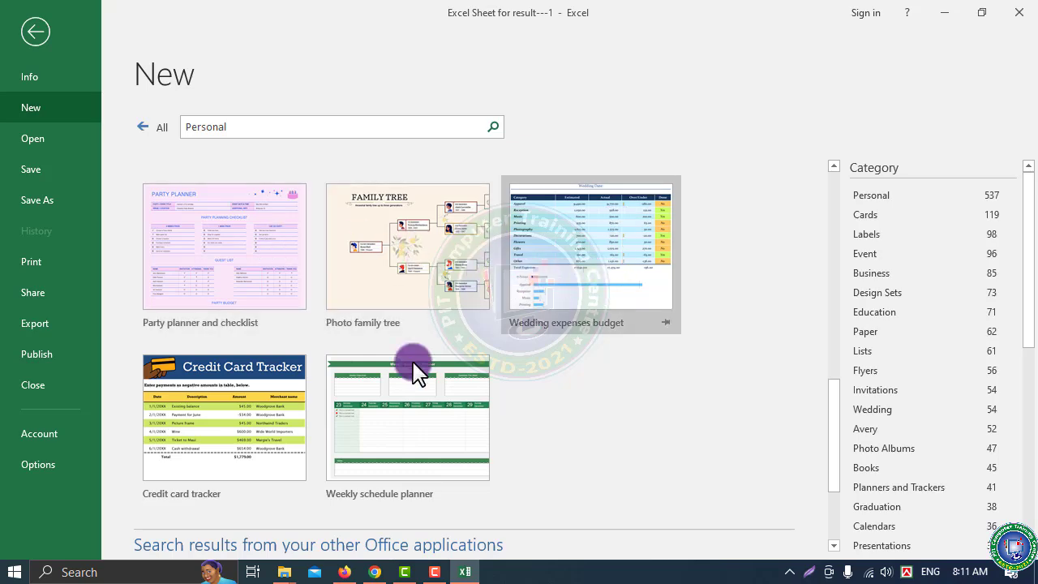
{"action": "scroll", "coordinate": [343, 395], "scroll_direction": "down", "scroll_amount": 3}
{"action": "scroll", "coordinate": [472, 296], "scroll_direction": "up", "scroll_amount": 10}
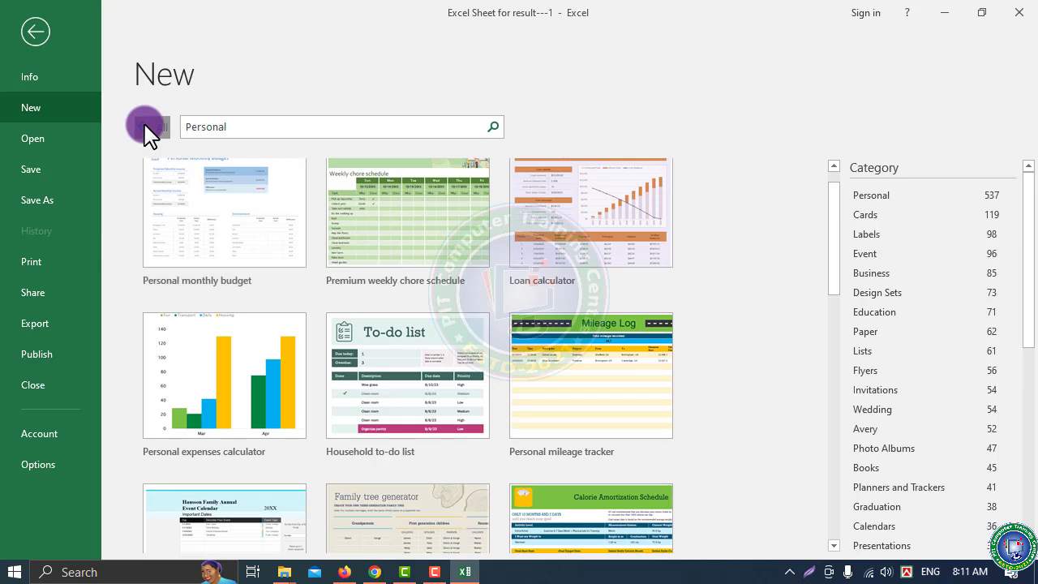
{"action": "left_click", "coordinate": [146, 128]}
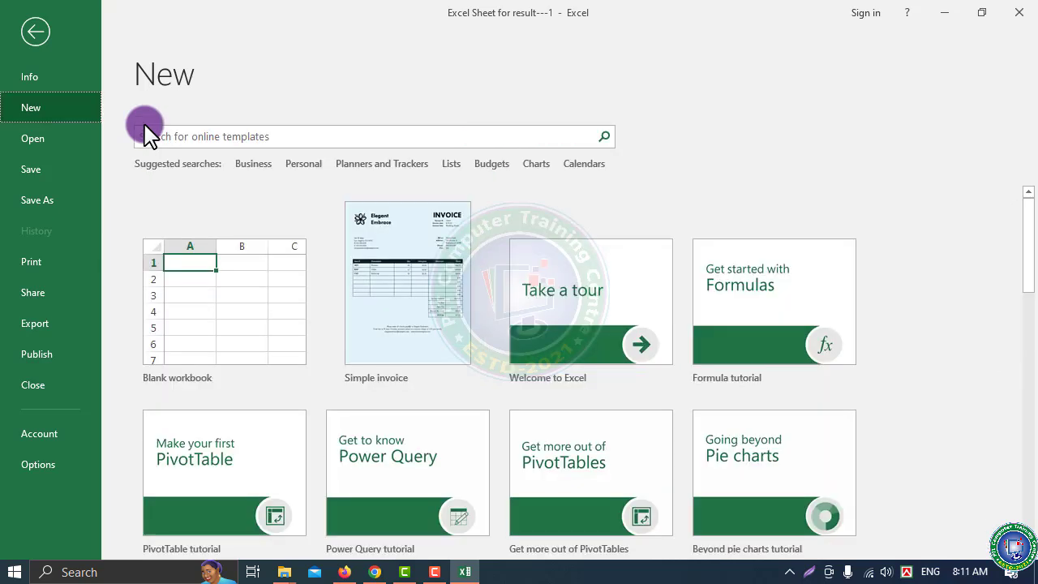
Create and close a blank Book1, then preview the Simple invoice template from File > New
{"action": "left_click", "coordinate": [199, 307]}
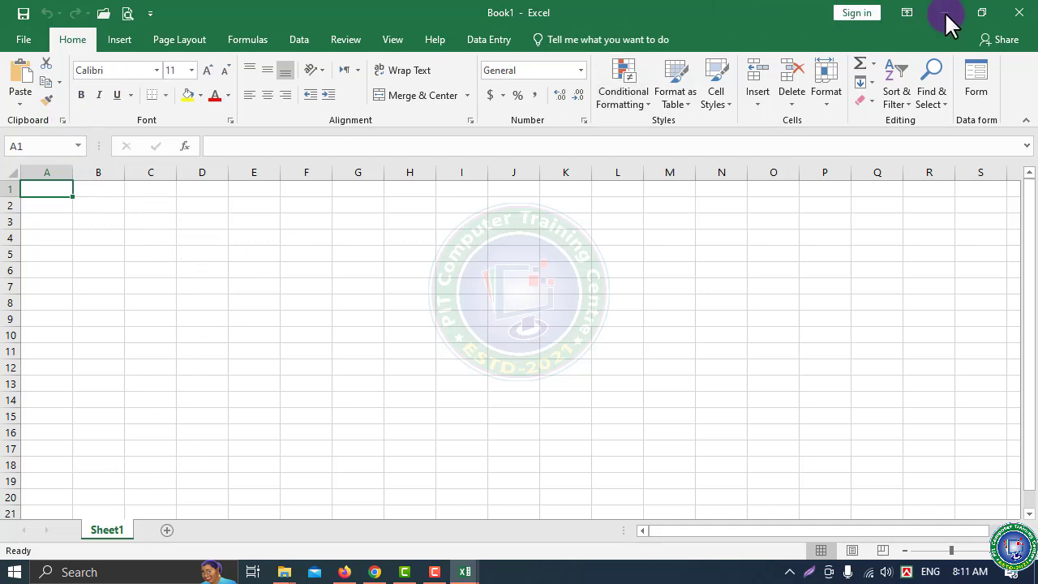
{"action": "left_click", "coordinate": [1006, 20]}
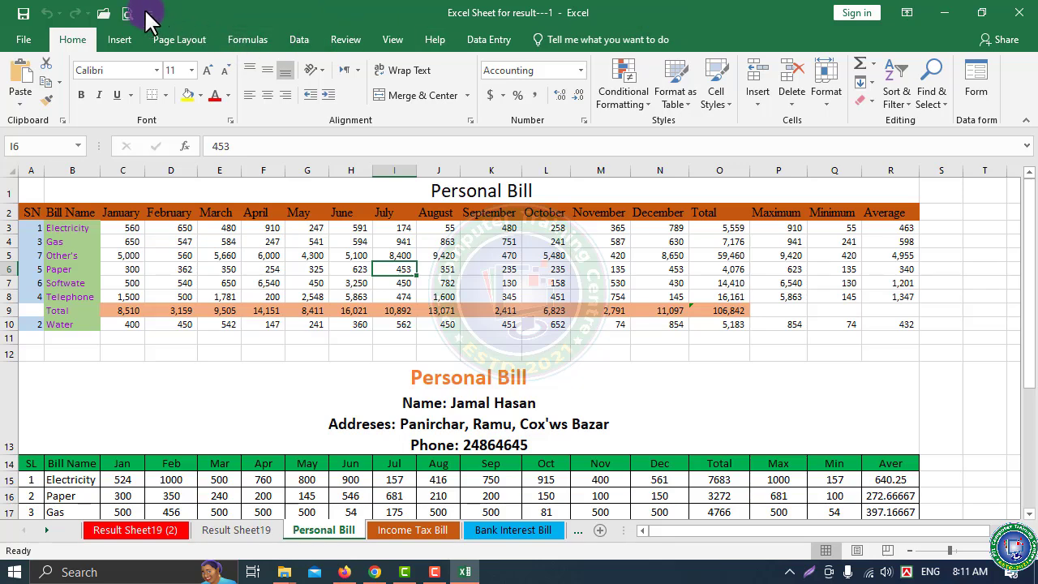
{"action": "left_click", "coordinate": [27, 41]}
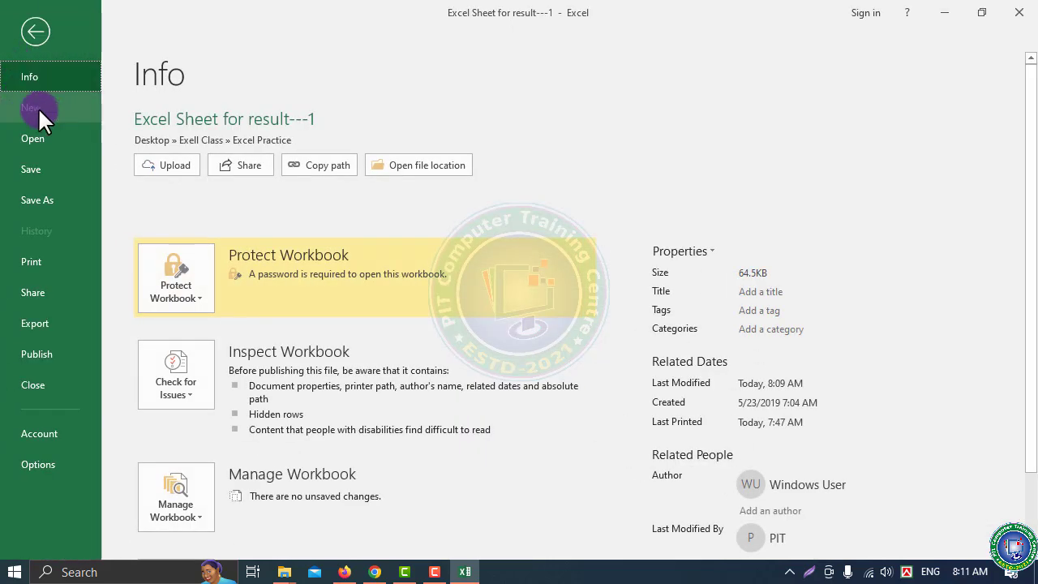
{"action": "left_click", "coordinate": [38, 107]}
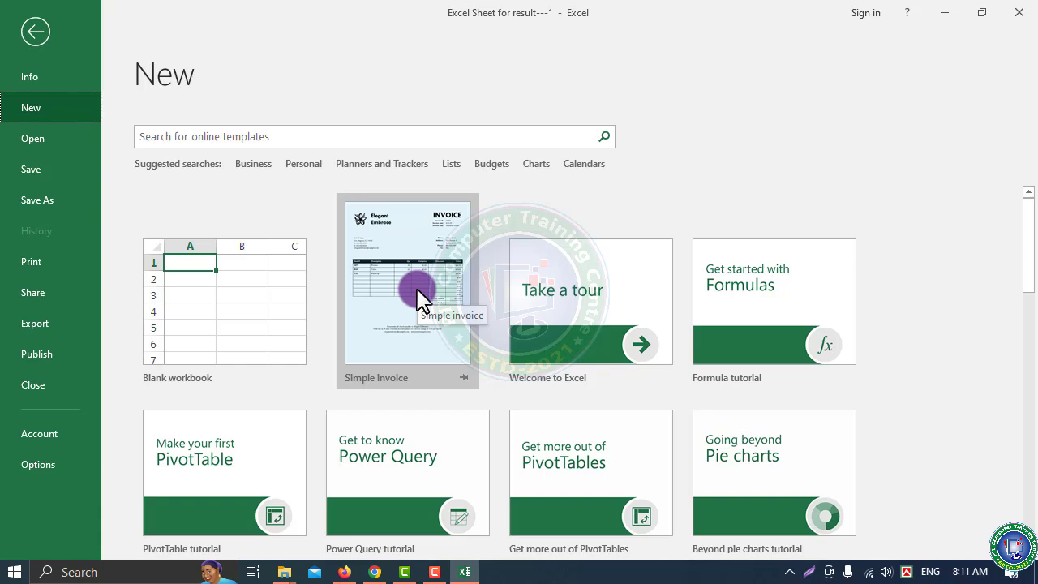
{"action": "left_click", "coordinate": [417, 290]}
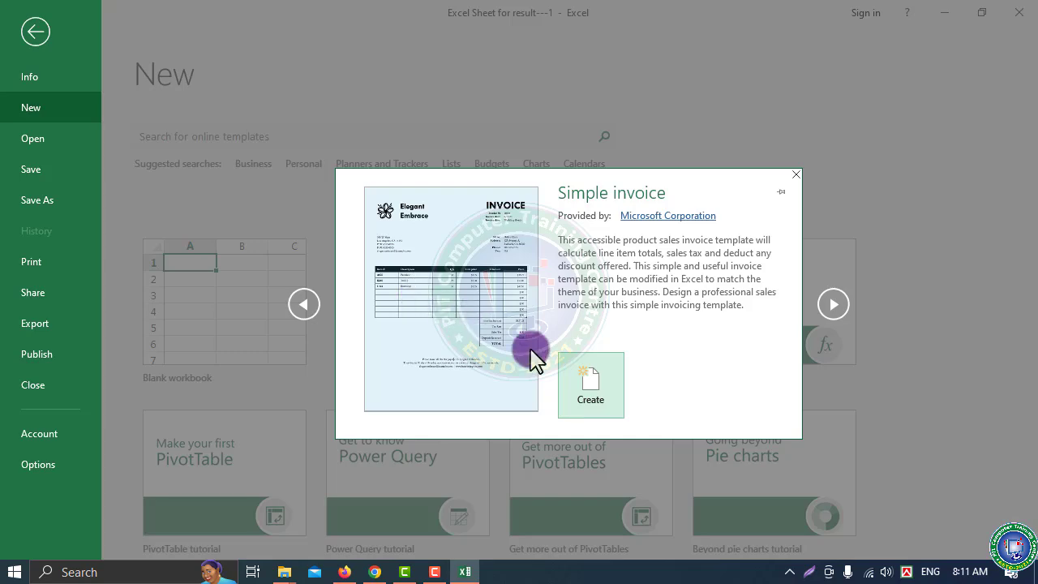
Create a new workbook from the Simple invoice template
{"action": "left_click", "coordinate": [591, 388]}
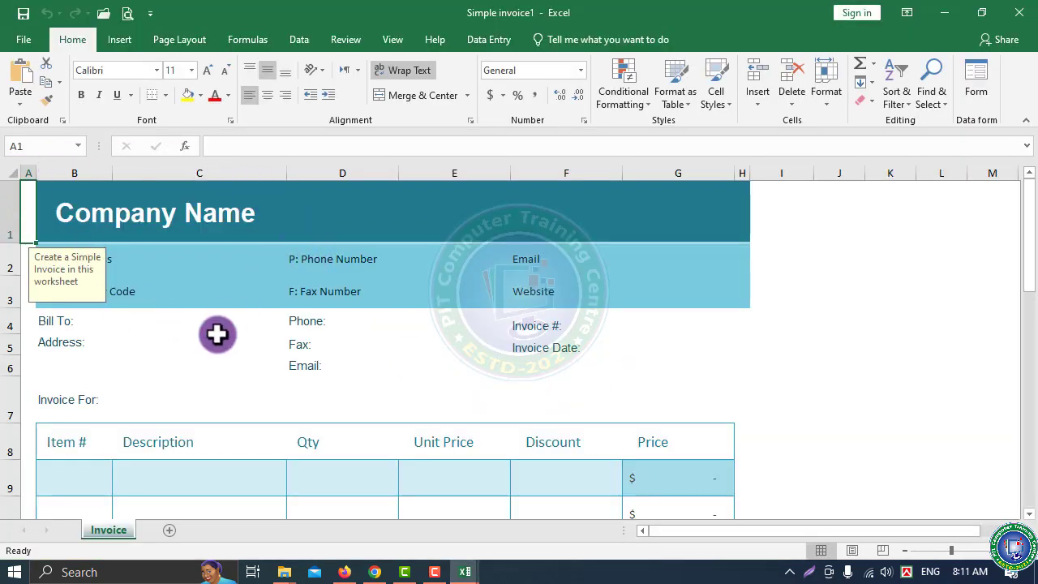
{"action": "scroll", "coordinate": [213, 338], "scroll_direction": "down", "scroll_amount": 2}
{"action": "scroll", "coordinate": [212, 338], "scroll_direction": "down", "scroll_amount": 2}
{"action": "scroll", "coordinate": [211, 336], "scroll_direction": "up", "scroll_amount": 3}
{"action": "scroll", "coordinate": [216, 306], "scroll_direction": "down", "scroll_amount": 4}
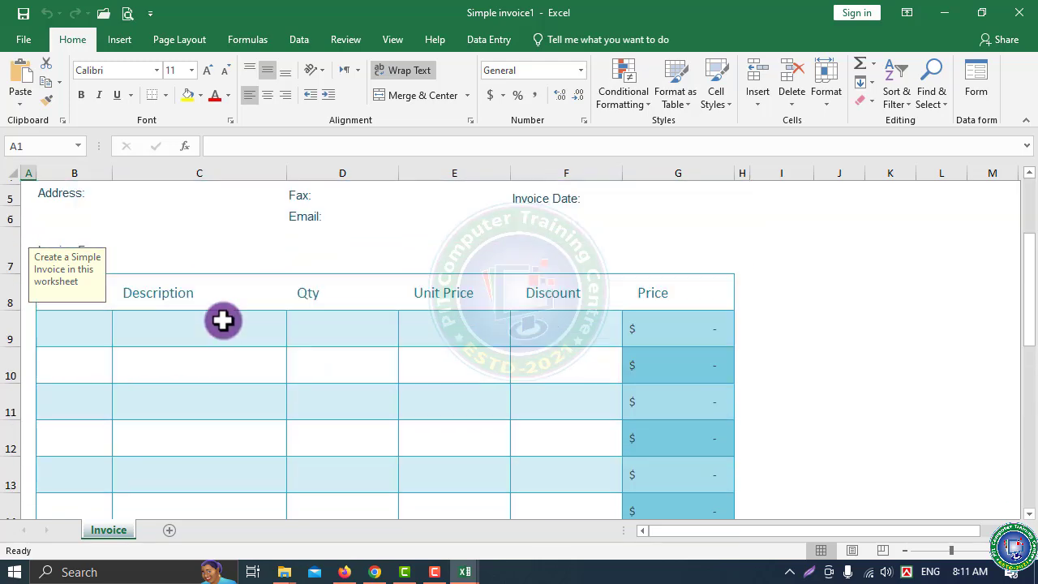
{"action": "scroll", "coordinate": [223, 321], "scroll_direction": "up", "scroll_amount": 3}
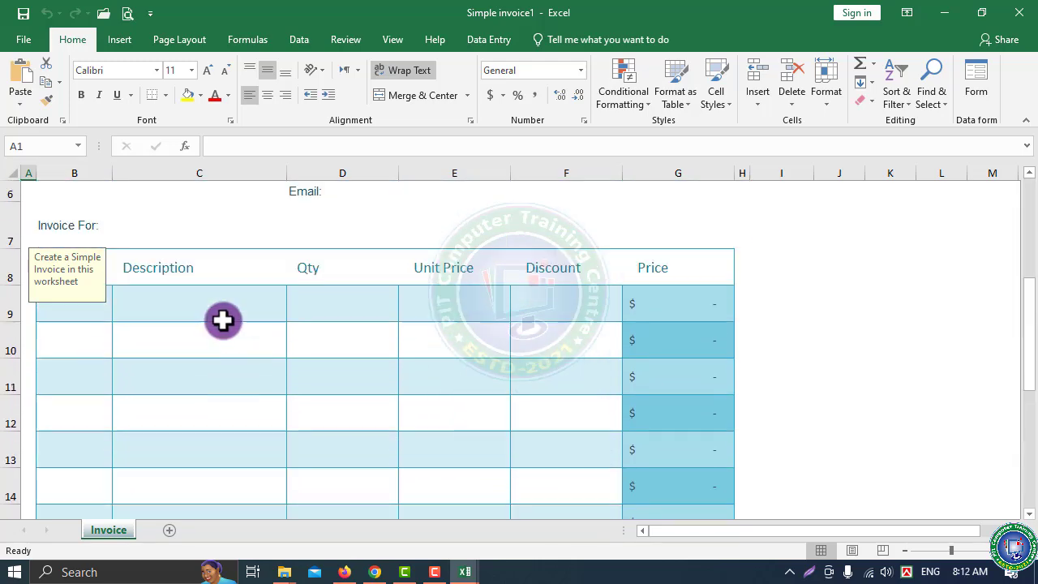
Fill row 9 with item 'qwewq', description 'dhgfdhgf', quantity 5 and unit price 50
{"action": "left_click", "coordinate": [76, 364]}
{"action": "left_click", "coordinate": [82, 302]}
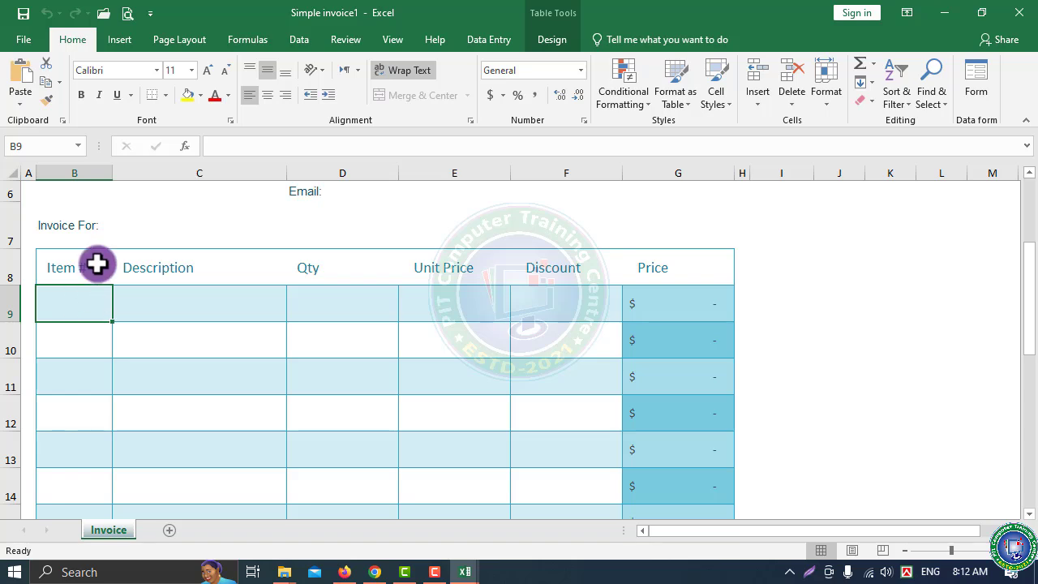
{"action": "type", "text": "qwewq"}
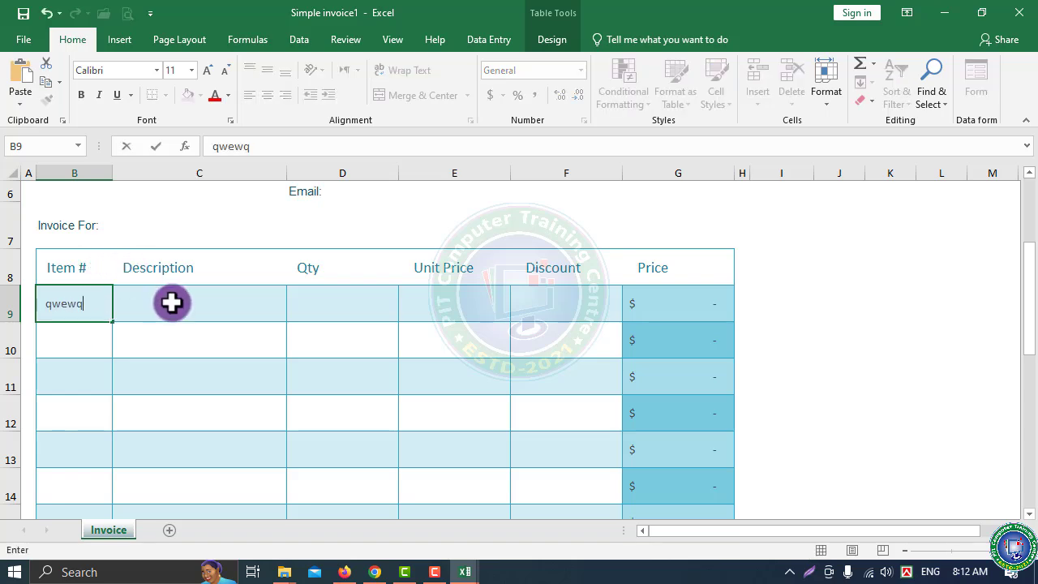
{"action": "left_click", "coordinate": [171, 303]}
{"action": "type", "text": "dhgfdhgf"}
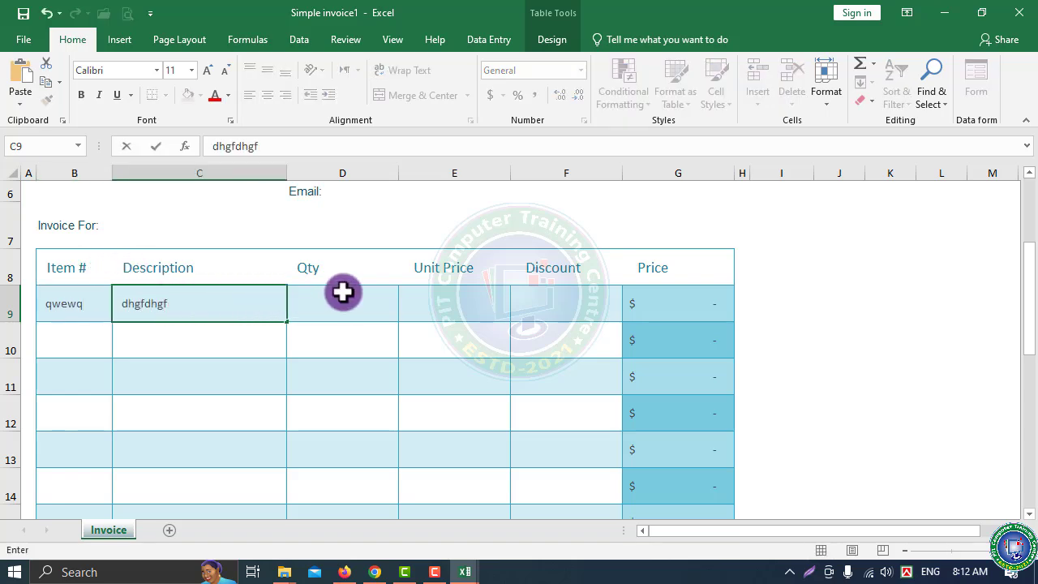
{"action": "left_click", "coordinate": [341, 292]}
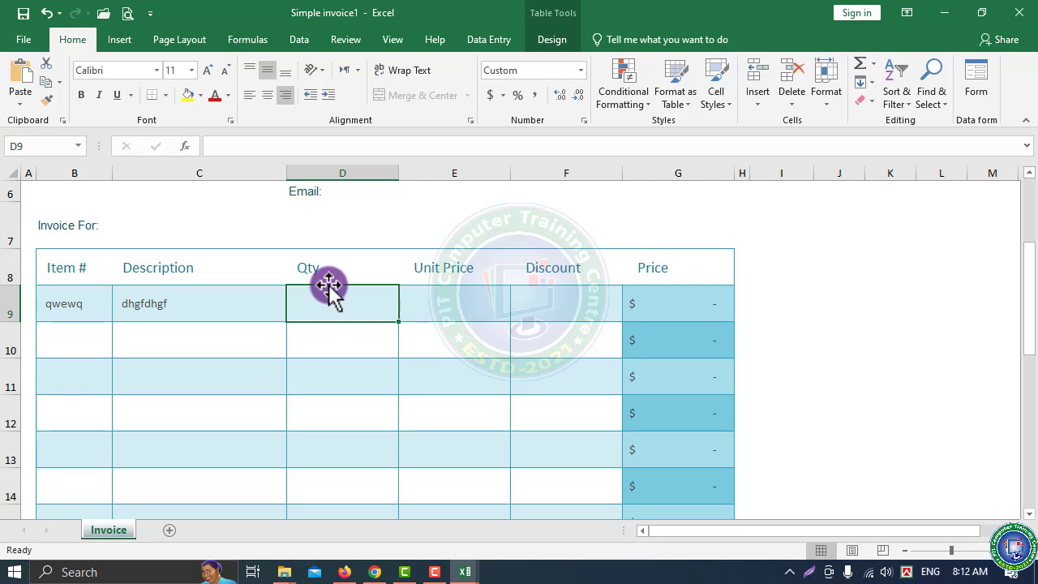
{"action": "type", "text": "5"}
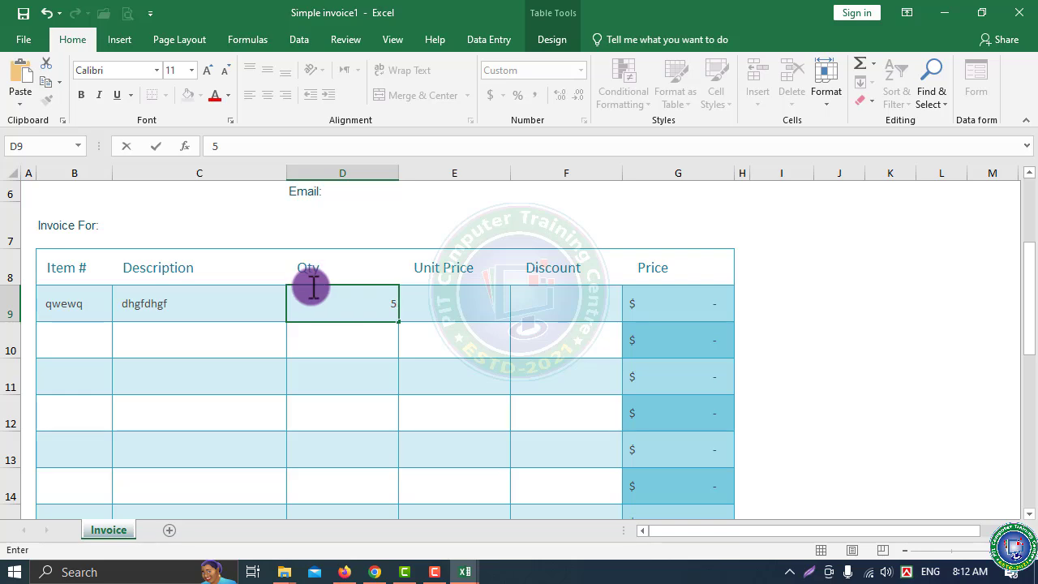
{"action": "left_click", "coordinate": [350, 371]}
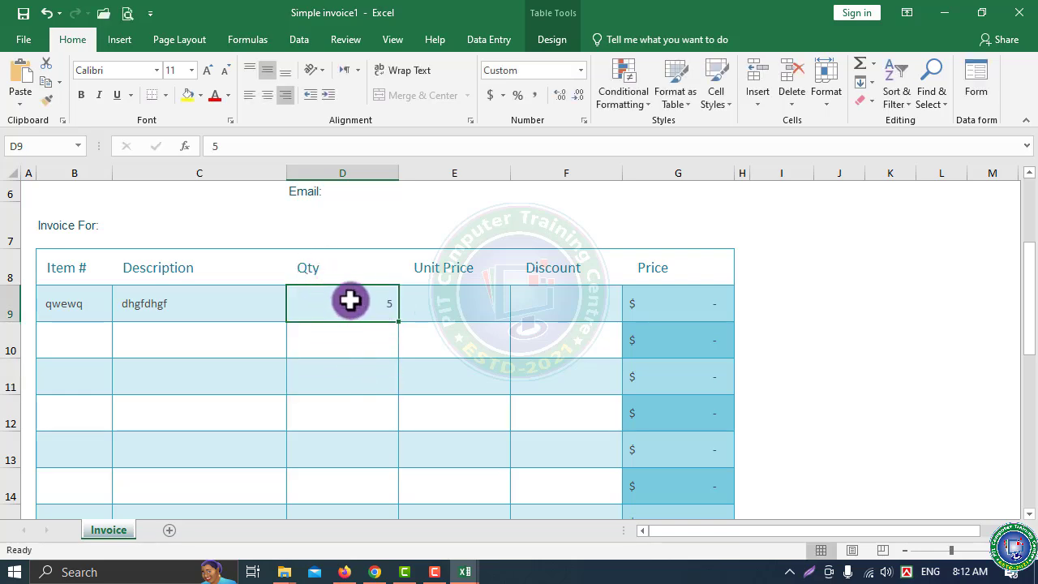
{"action": "left_click", "coordinate": [468, 297]}
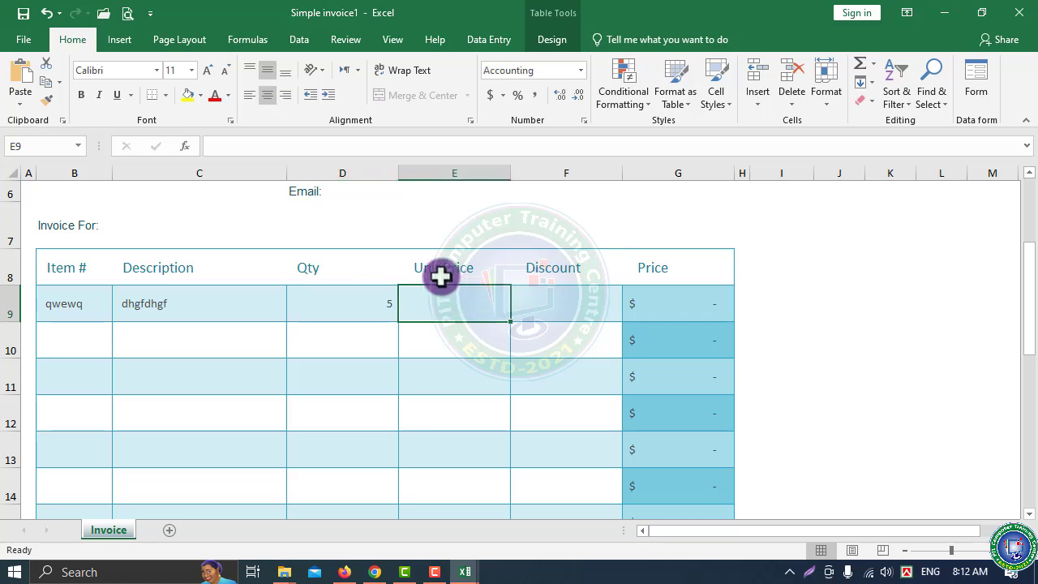
{"action": "type", "text": "50"}
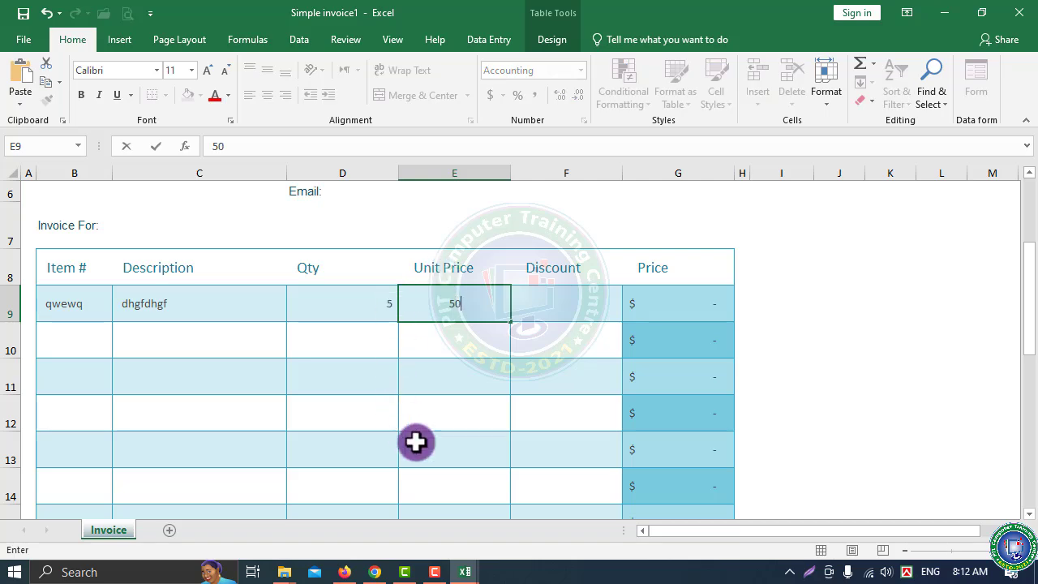
{"action": "left_click", "coordinate": [426, 410]}
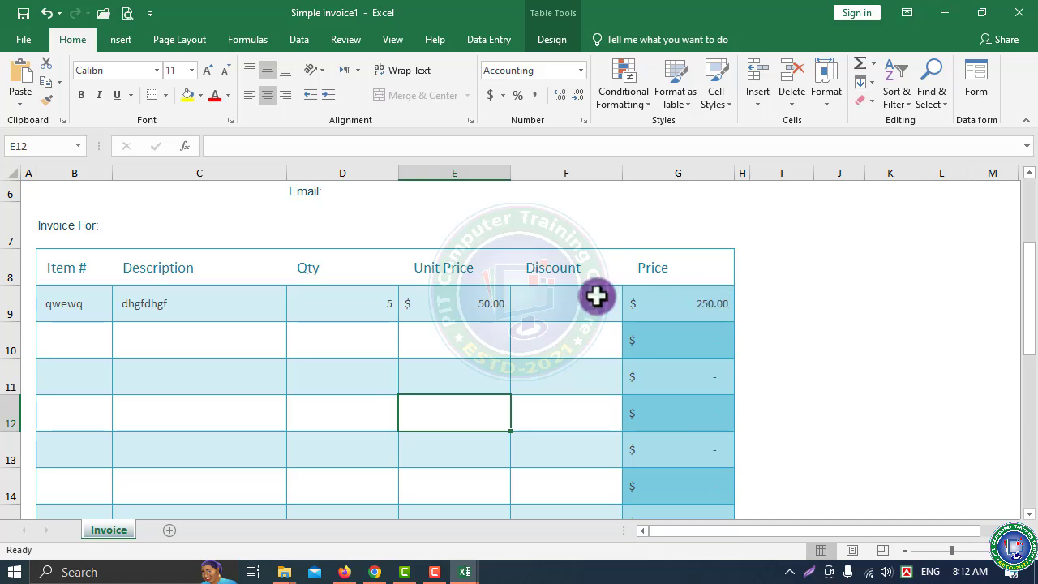
{"action": "left_click", "coordinate": [567, 298]}
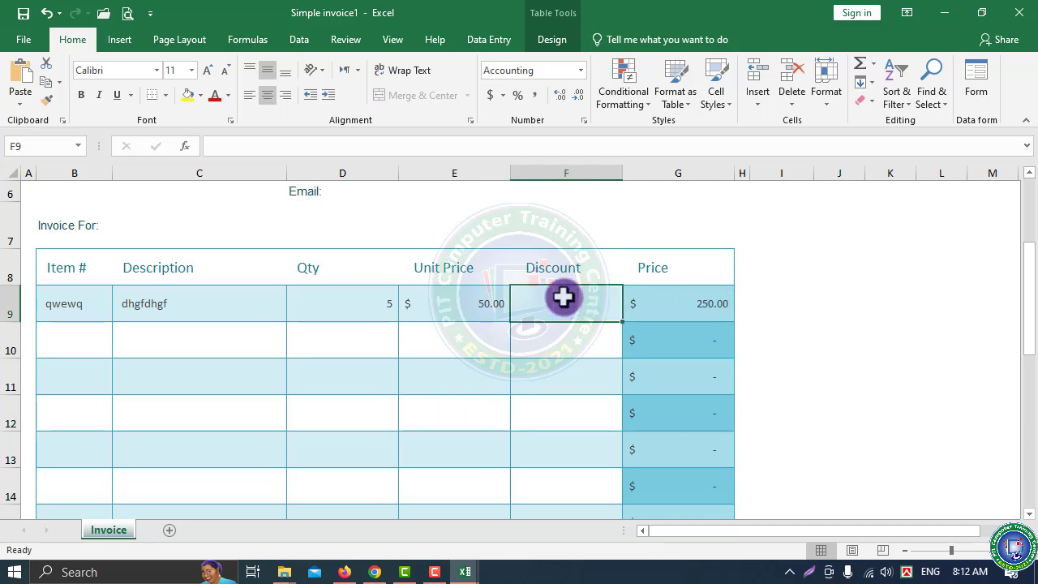
Enter a 15 discount in F9 and check the Qty, Unit Price, Discount and Price values
{"action": "type", "text": "15"}
{"action": "left_click", "coordinate": [840, 371]}
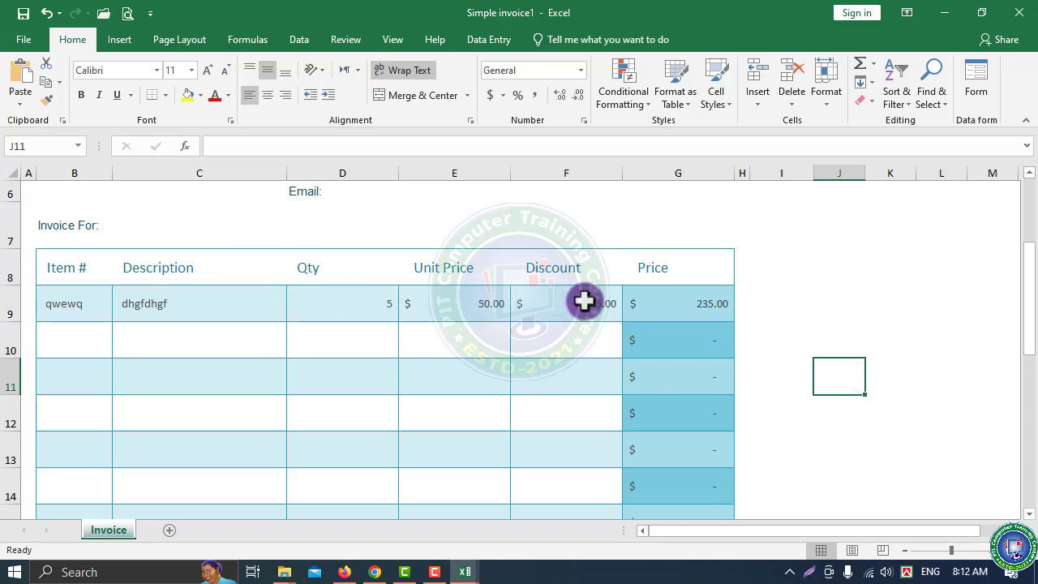
{"action": "left_click", "coordinate": [696, 305]}
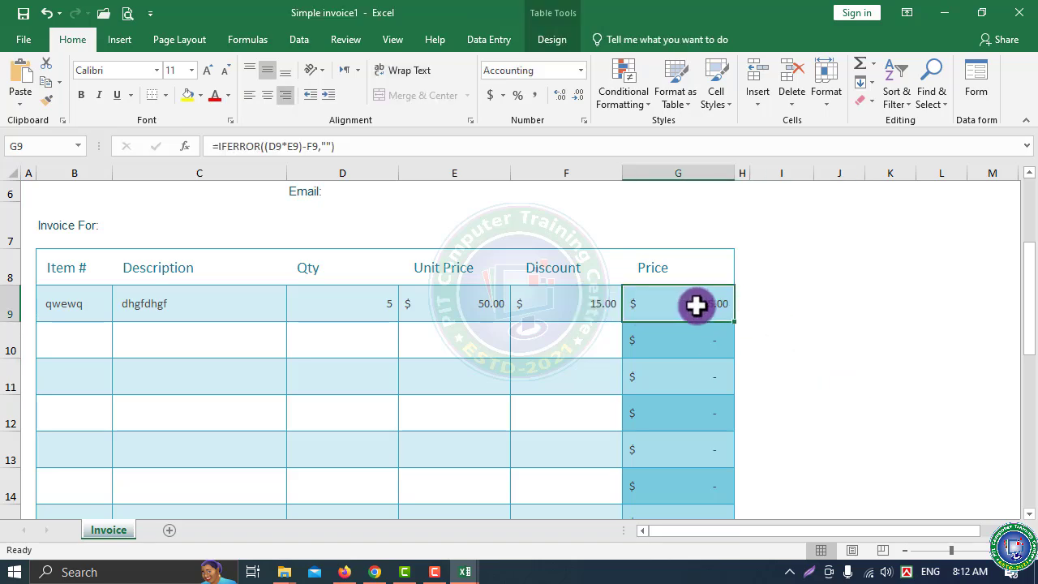
{"action": "left_click", "coordinate": [575, 301]}
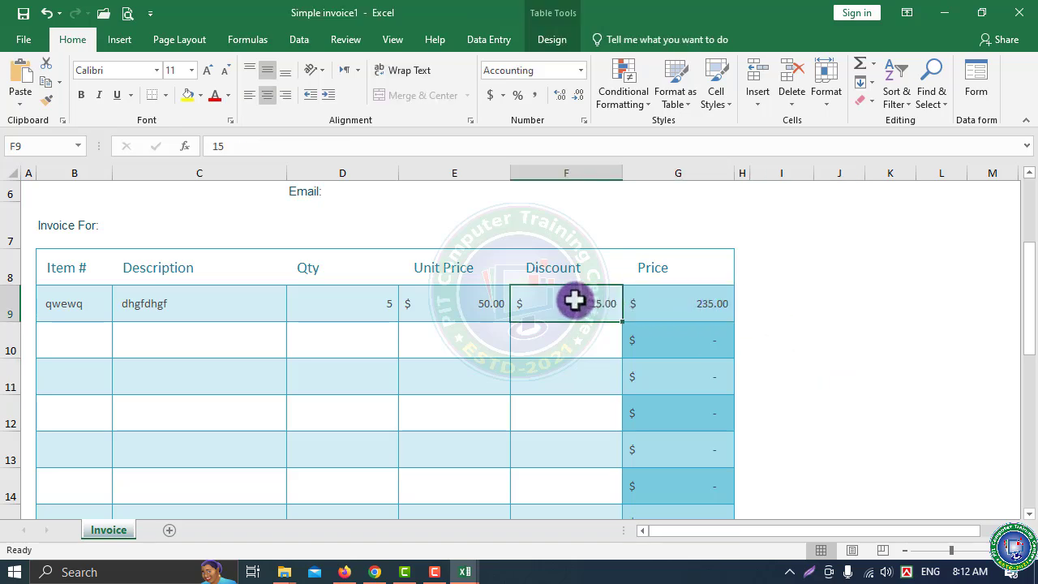
{"action": "left_click", "coordinate": [410, 305]}
{"action": "left_click", "coordinate": [347, 309]}
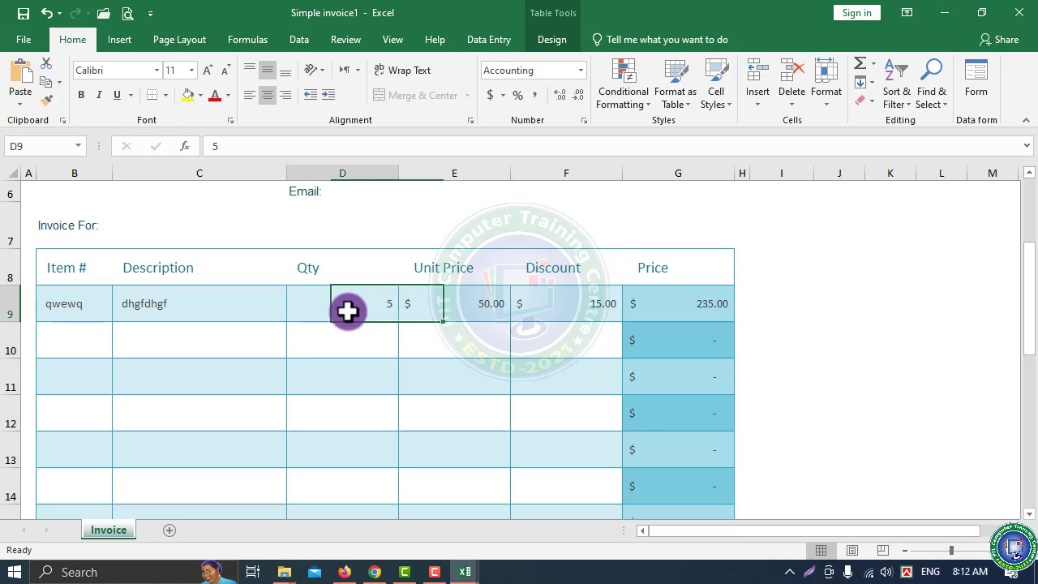
{"action": "left_click", "coordinate": [462, 300]}
{"action": "left_click", "coordinate": [569, 299]}
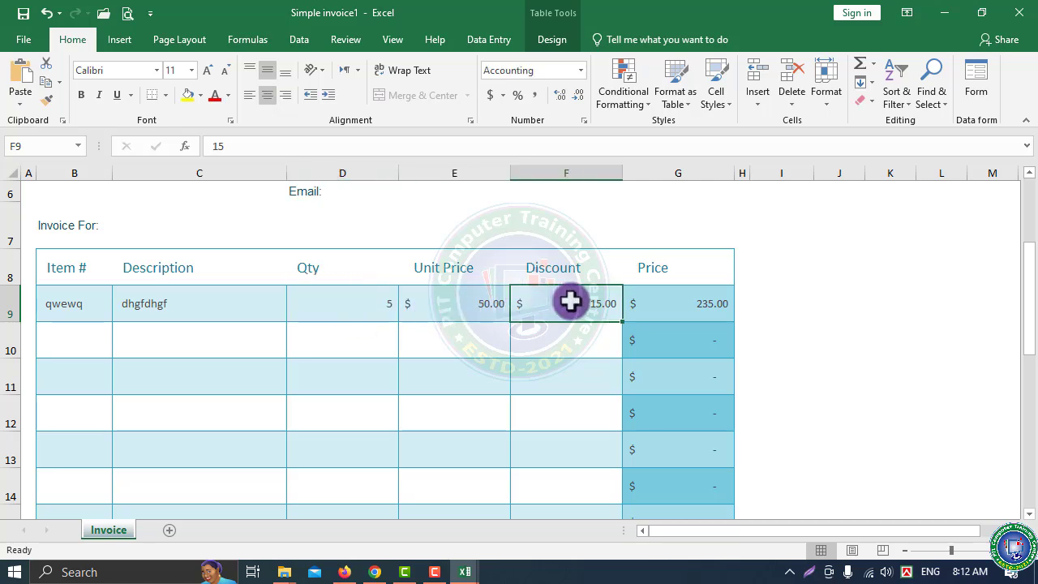
{"action": "left_click", "coordinate": [685, 304]}
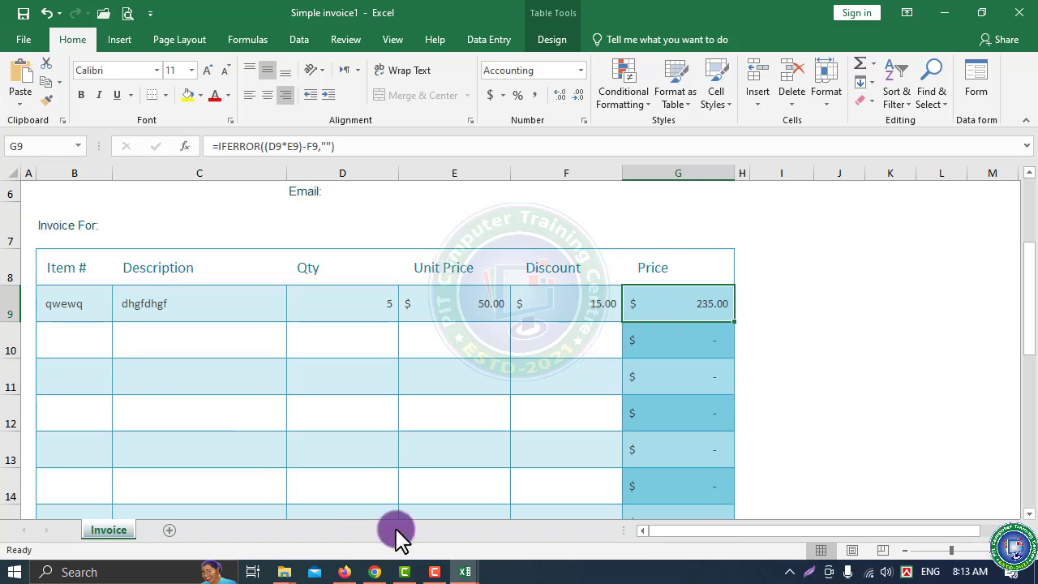
Review the row 10 Price formula and the $235.00 totals, then open the File Info page
{"action": "left_click", "coordinate": [686, 336]}
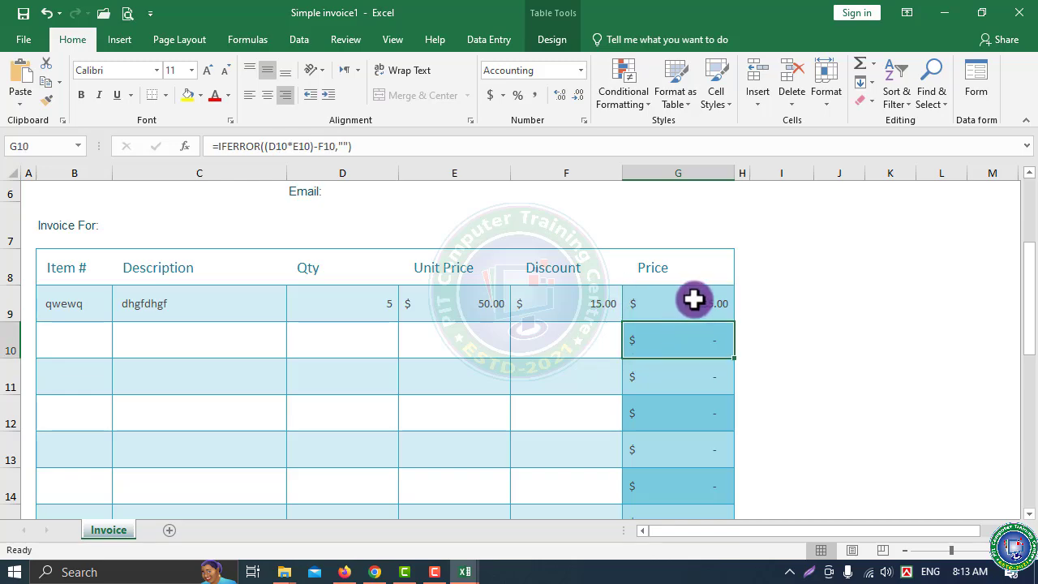
{"action": "scroll", "coordinate": [741, 458], "scroll_direction": "down", "scroll_amount": 5}
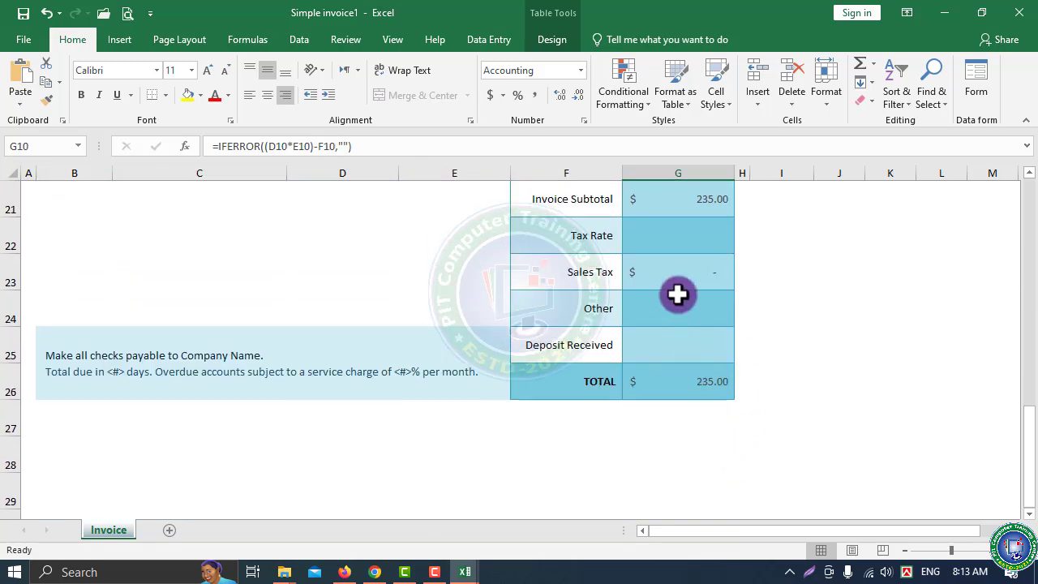
{"action": "scroll", "coordinate": [678, 294], "scroll_direction": "up", "scroll_amount": 2}
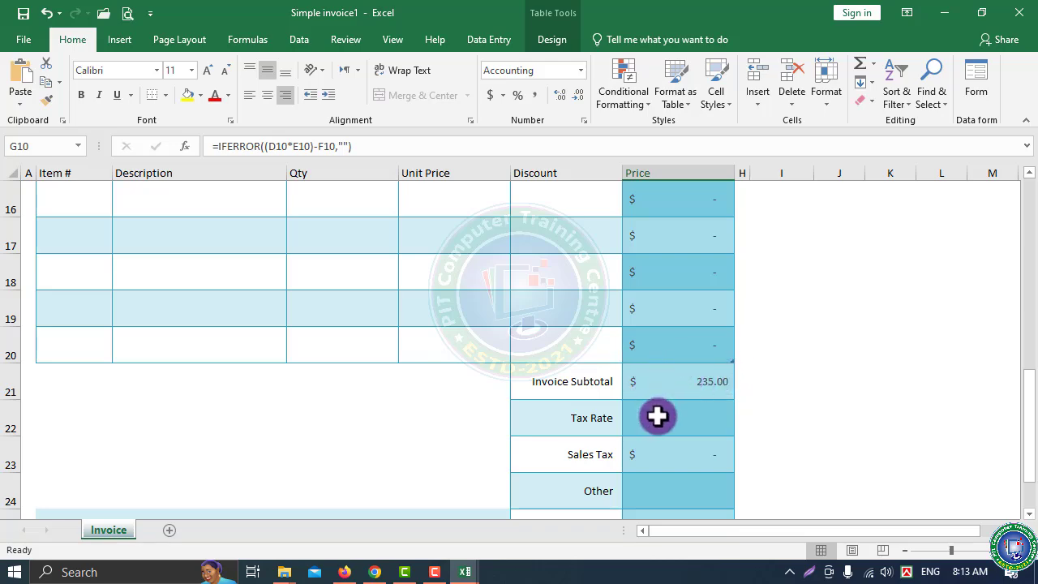
{"action": "scroll", "coordinate": [658, 405], "scroll_direction": "down", "scroll_amount": 2}
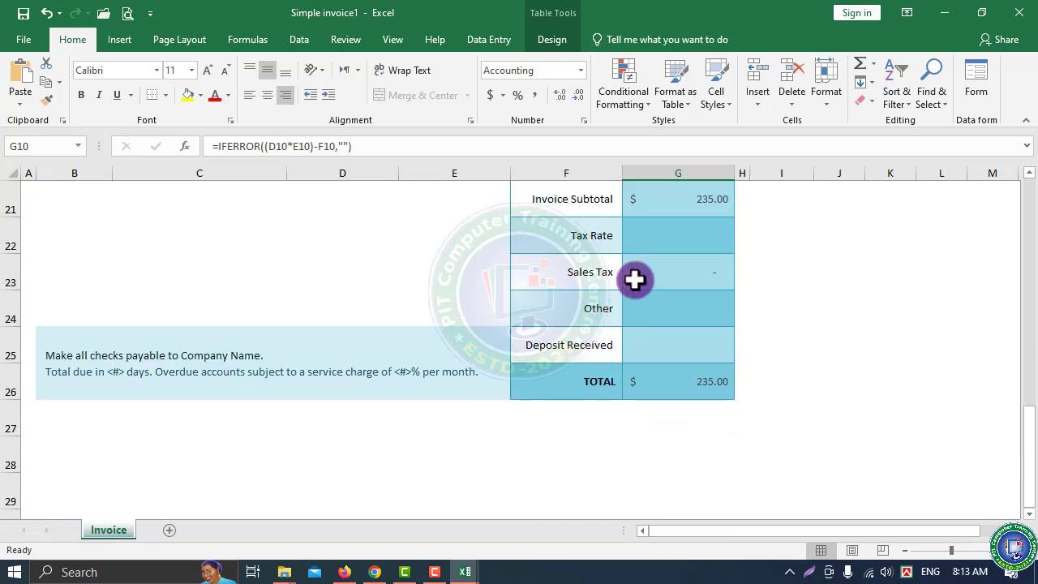
{"action": "scroll", "coordinate": [633, 278], "scroll_direction": "up", "scroll_amount": 2}
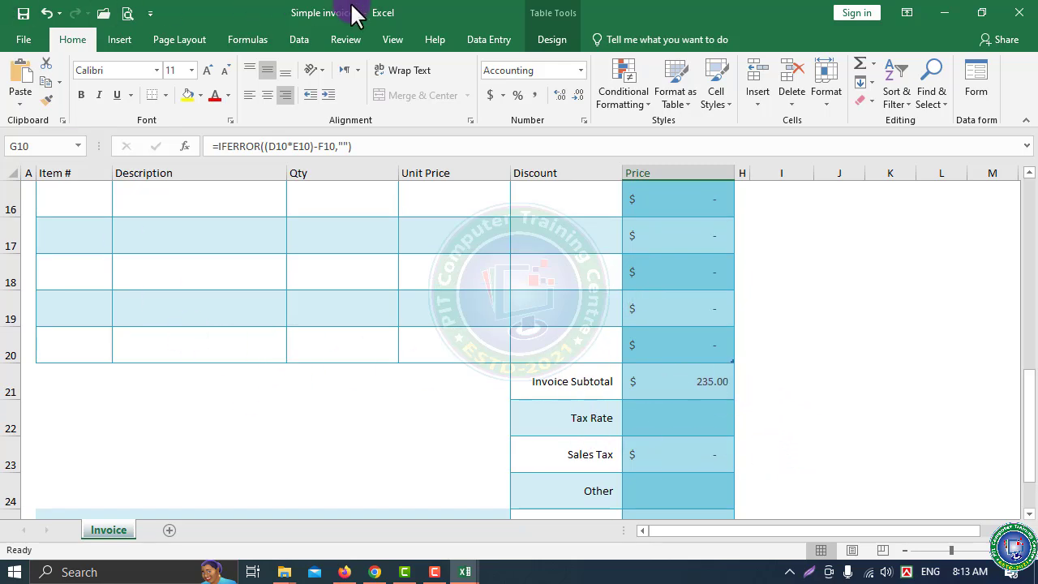
{"action": "left_click", "coordinate": [23, 39]}
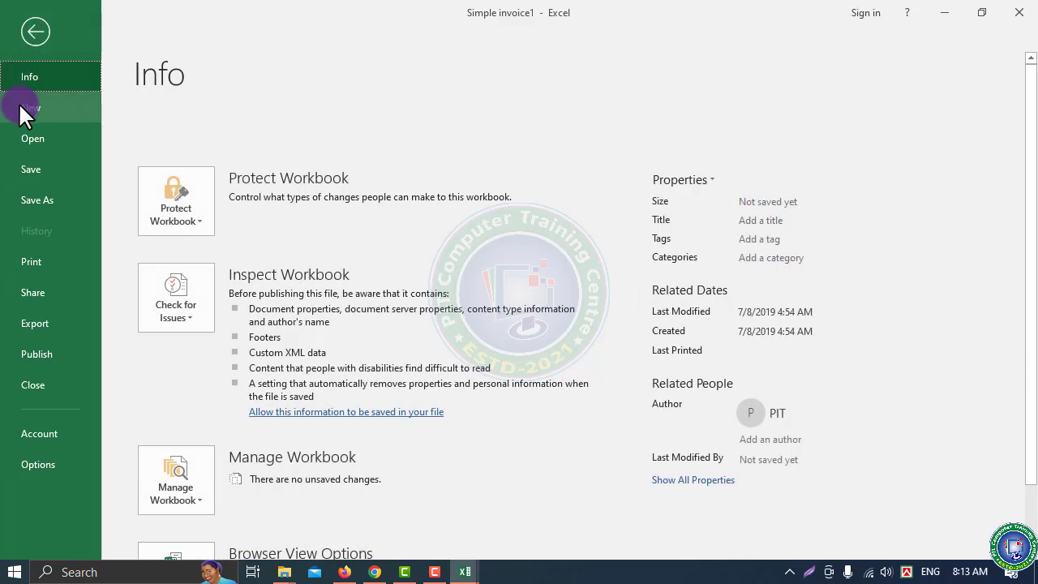
Move from New to the Open page in Backstage, scroll the recent workbooks, and choose Browse
{"action": "left_click", "coordinate": [25, 109]}
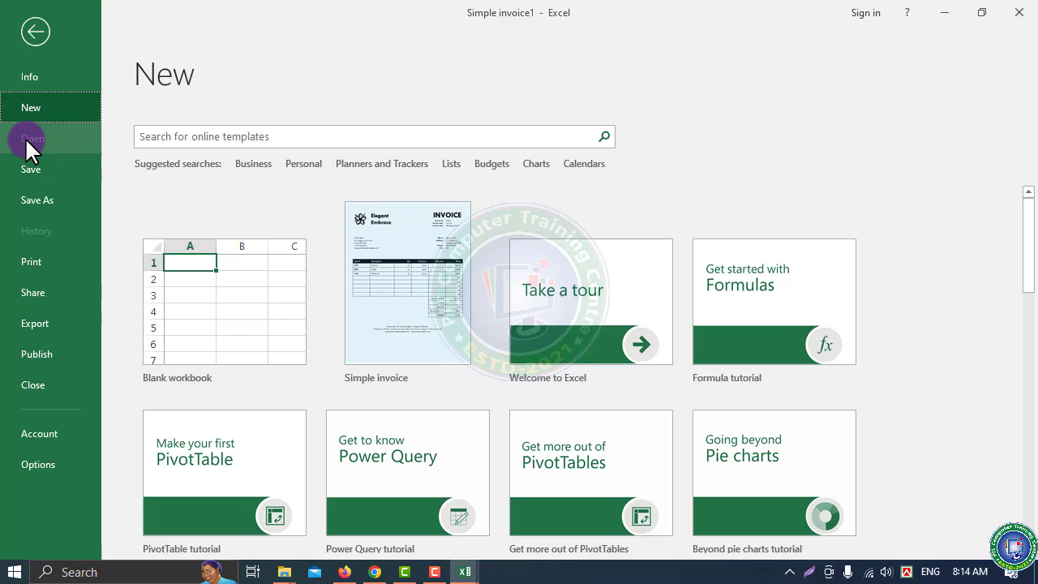
{"action": "left_click", "coordinate": [25, 137]}
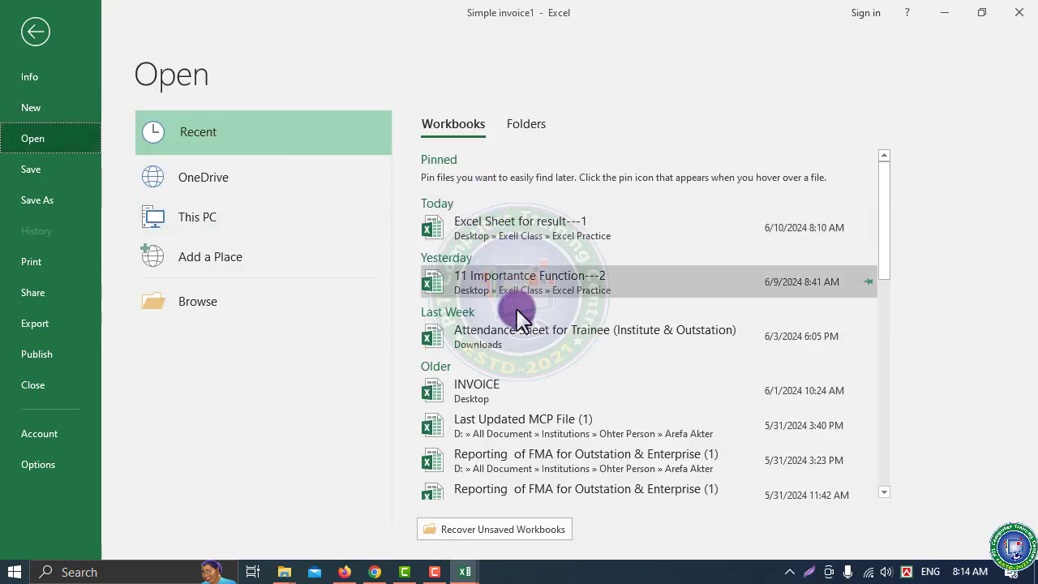
{"action": "scroll", "coordinate": [528, 343], "scroll_direction": "down", "scroll_amount": 3}
{"action": "scroll", "coordinate": [535, 349], "scroll_direction": "down", "scroll_amount": 8}
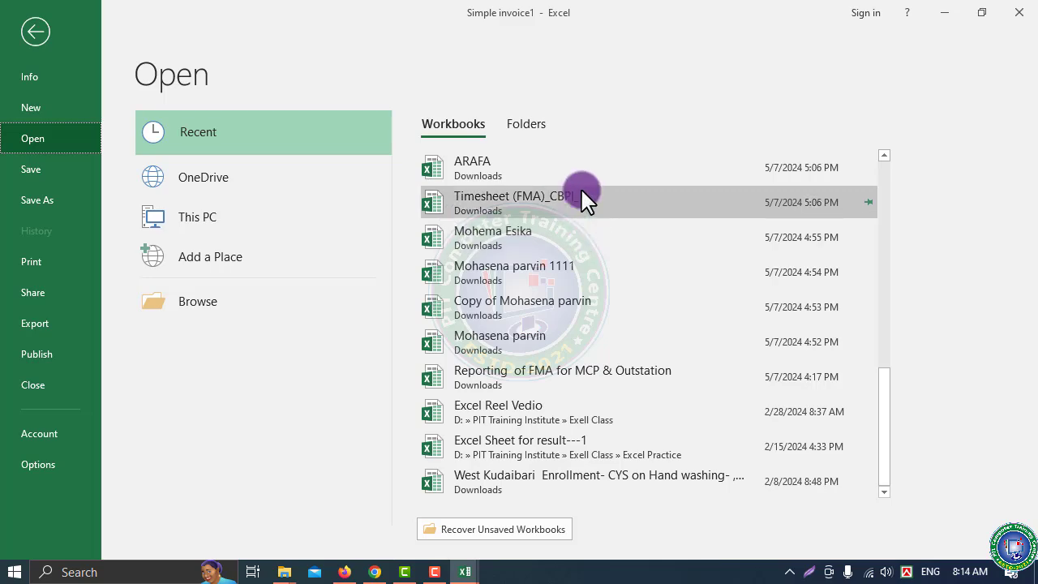
{"action": "left_click", "coordinate": [199, 306]}
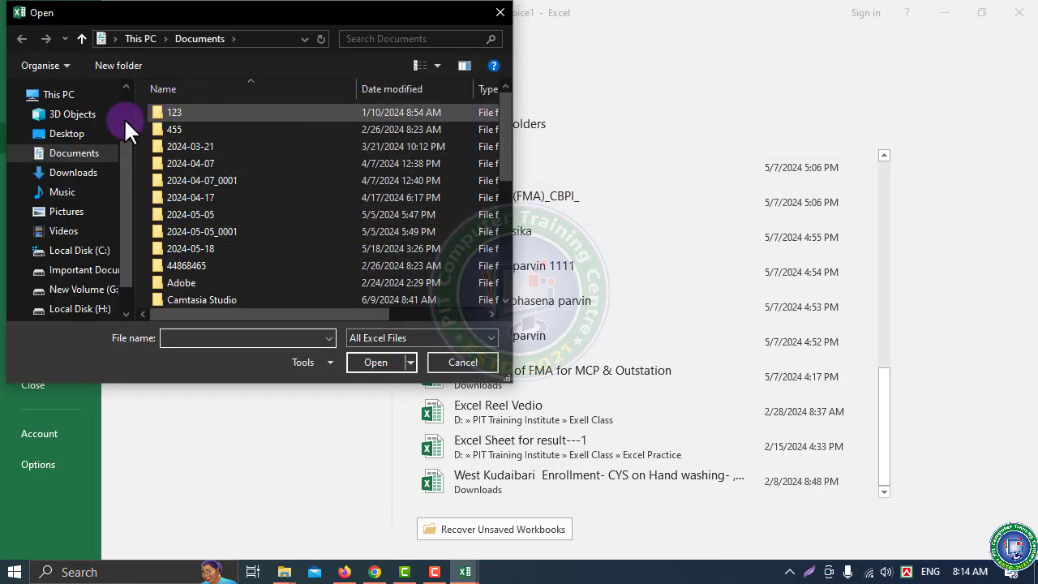
Browse the Important Documents drive into the PIT Training Institute folder in the Open dialog
{"action": "left_click", "coordinate": [70, 232]}
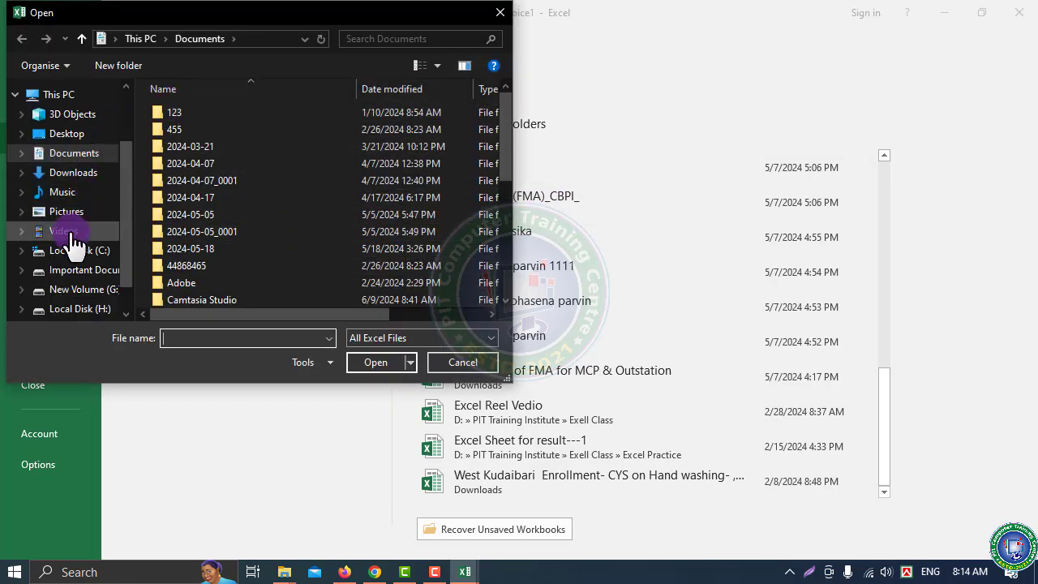
{"action": "left_click", "coordinate": [74, 252]}
{"action": "left_click", "coordinate": [65, 270]}
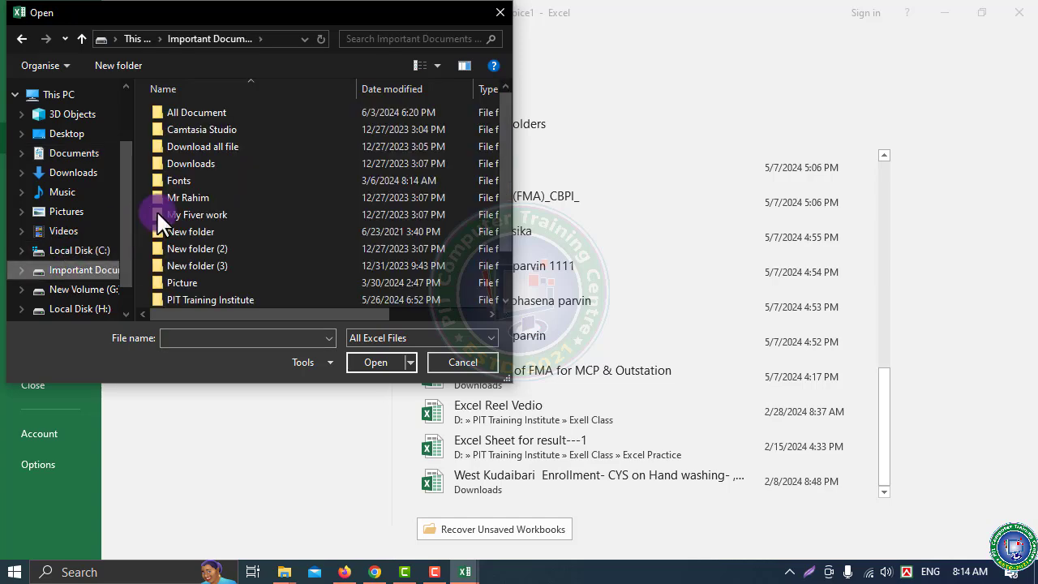
{"action": "scroll", "coordinate": [186, 243], "scroll_direction": "down", "scroll_amount": 1}
{"action": "double_click", "coordinate": [215, 249]}
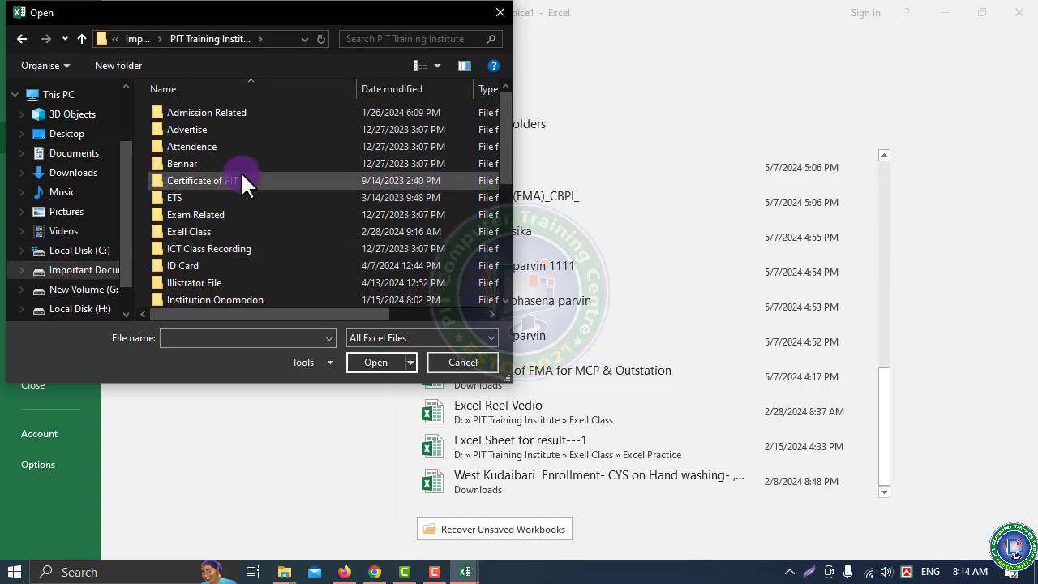
{"action": "scroll", "coordinate": [244, 195], "scroll_direction": "down", "scroll_amount": 3}
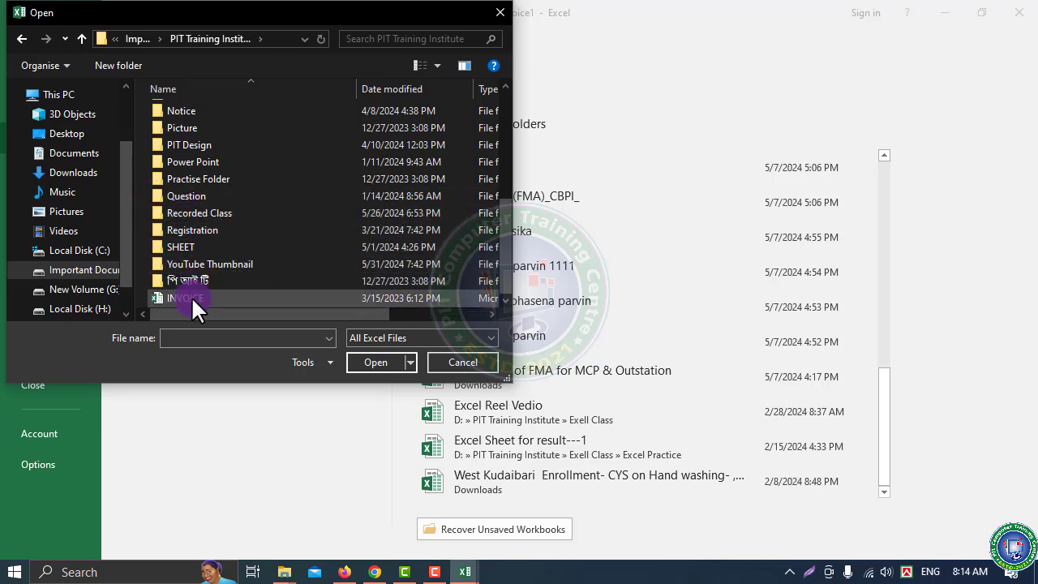
{"action": "left_click", "coordinate": [191, 296]}
{"action": "scroll", "coordinate": [178, 223], "scroll_direction": "up", "scroll_amount": 3}
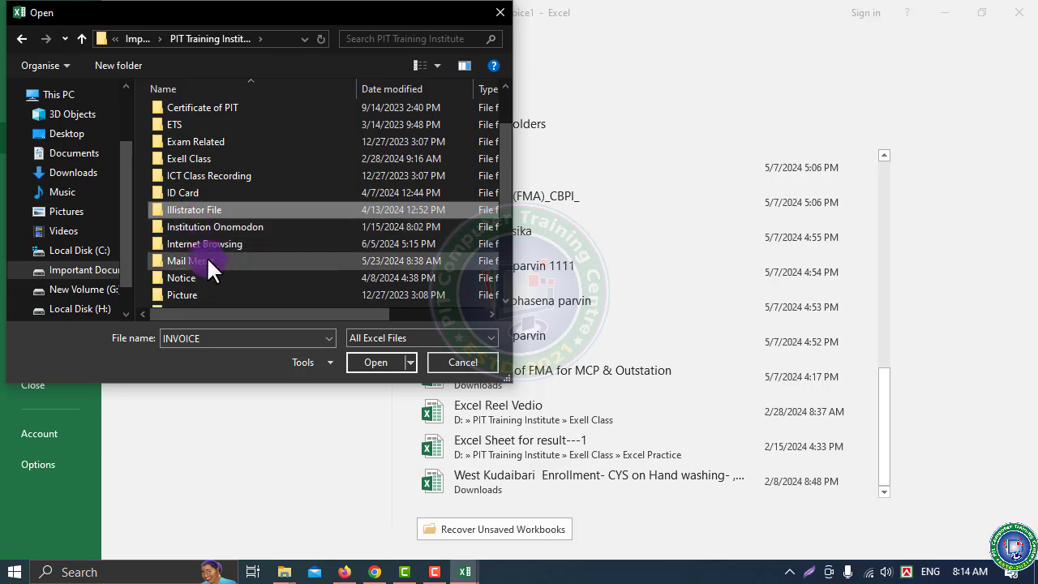
{"action": "scroll", "coordinate": [207, 256], "scroll_direction": "down", "scroll_amount": 3}
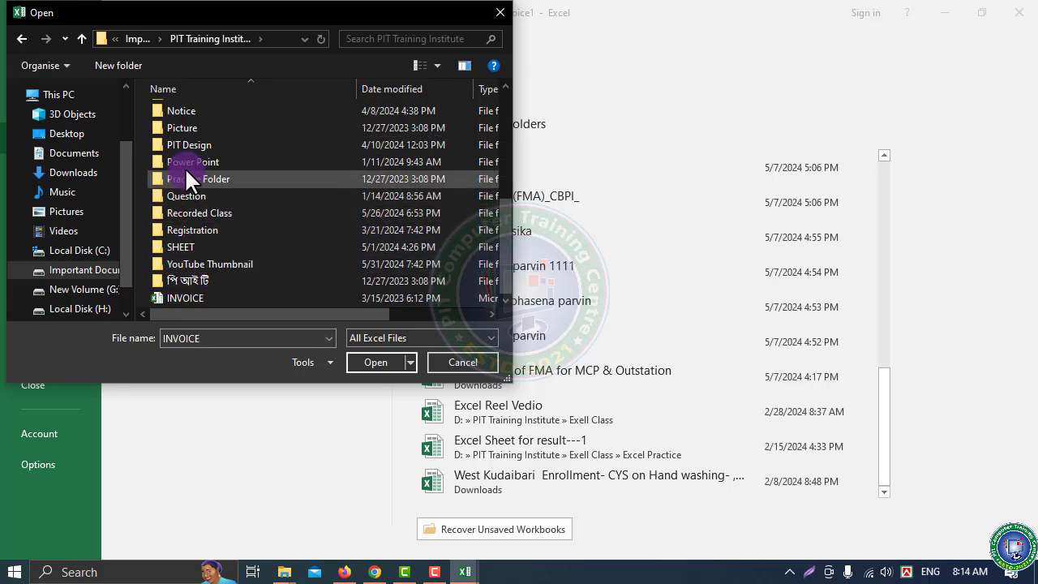
{"action": "scroll", "coordinate": [186, 146], "scroll_direction": "up", "scroll_amount": 2}
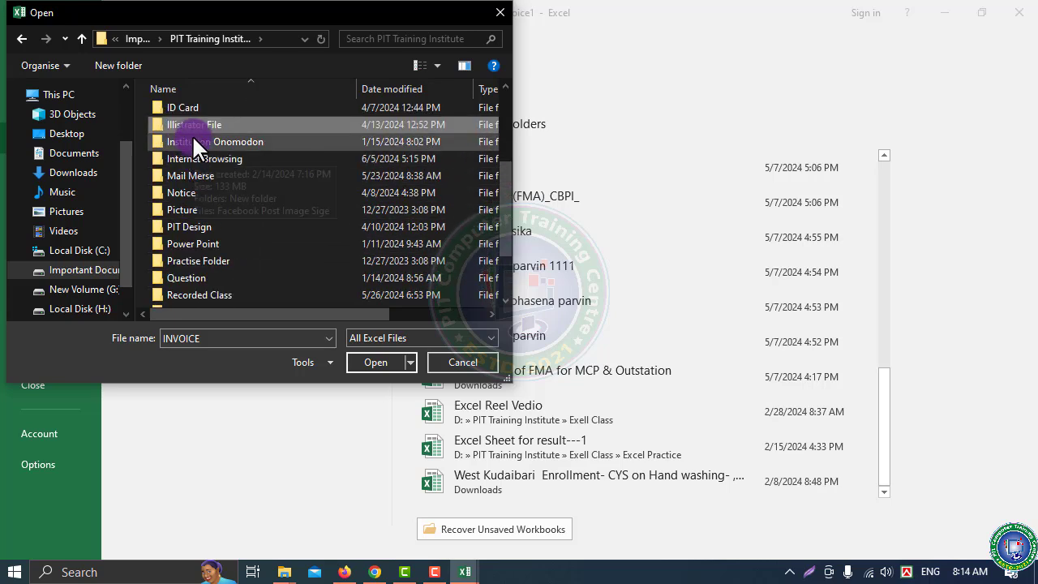
{"action": "scroll", "coordinate": [192, 136], "scroll_direction": "up", "scroll_amount": 3}
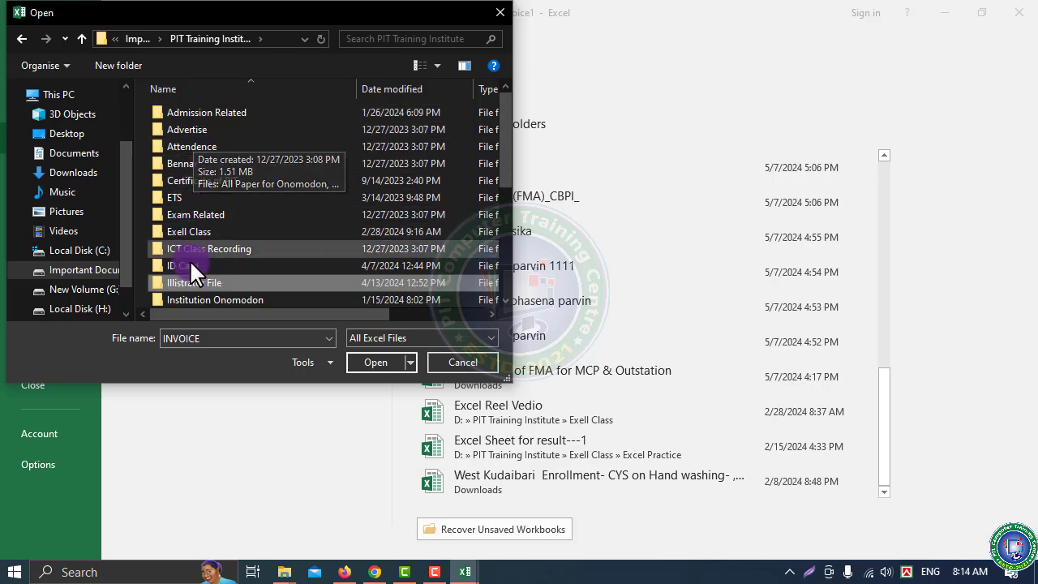
Go through Exell Class and Excel Practice and open 11 Importantce Function---2
{"action": "double_click", "coordinate": [189, 230]}
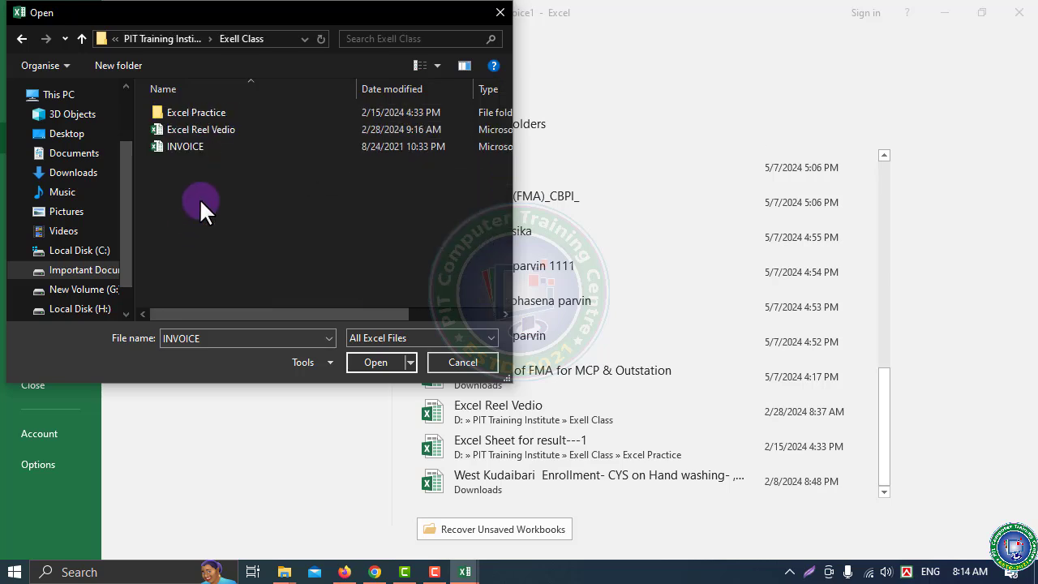
{"action": "left_click", "coordinate": [195, 129]}
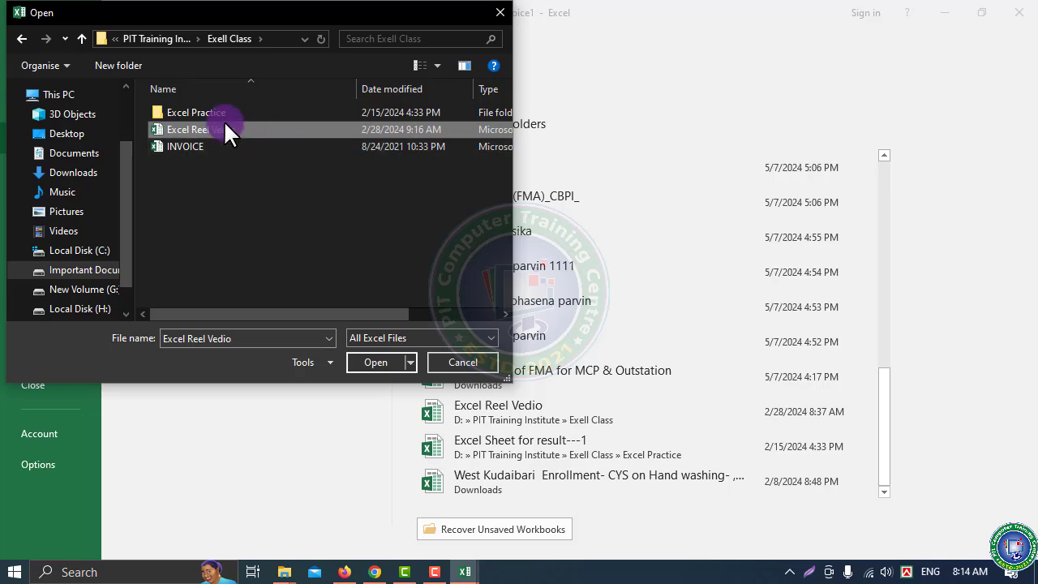
{"action": "double_click", "coordinate": [199, 112]}
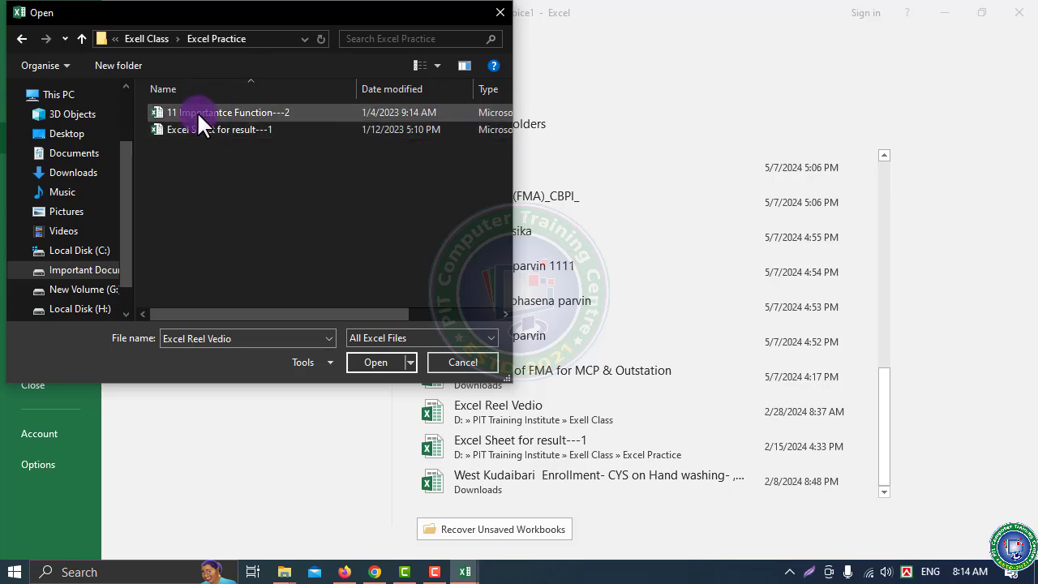
{"action": "left_click", "coordinate": [197, 114]}
{"action": "left_click", "coordinate": [378, 361]}
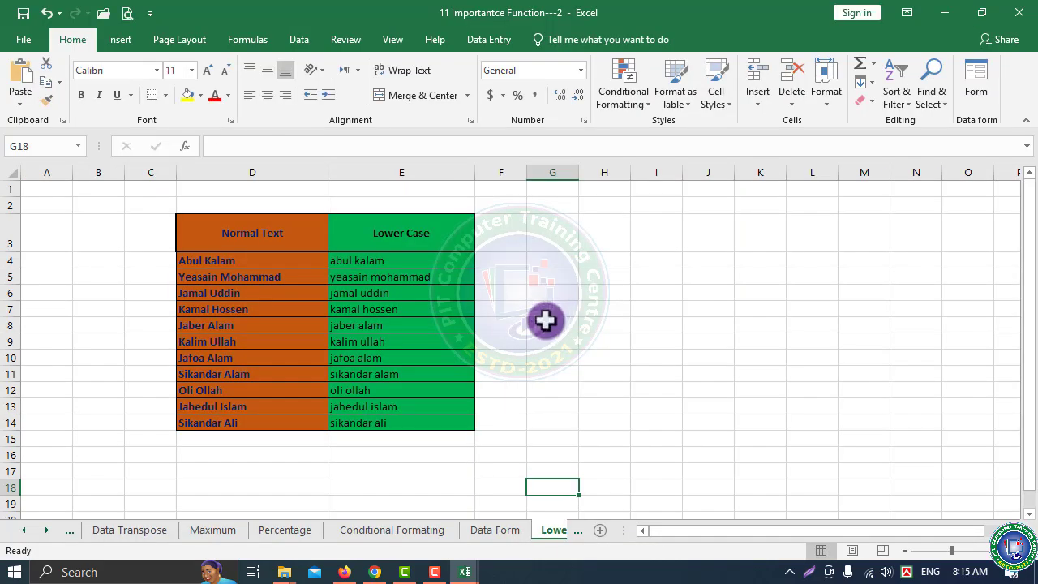
Save 11 Importantce Function---2, then reopen its Info page showing size and location
{"action": "left_click", "coordinate": [23, 42]}
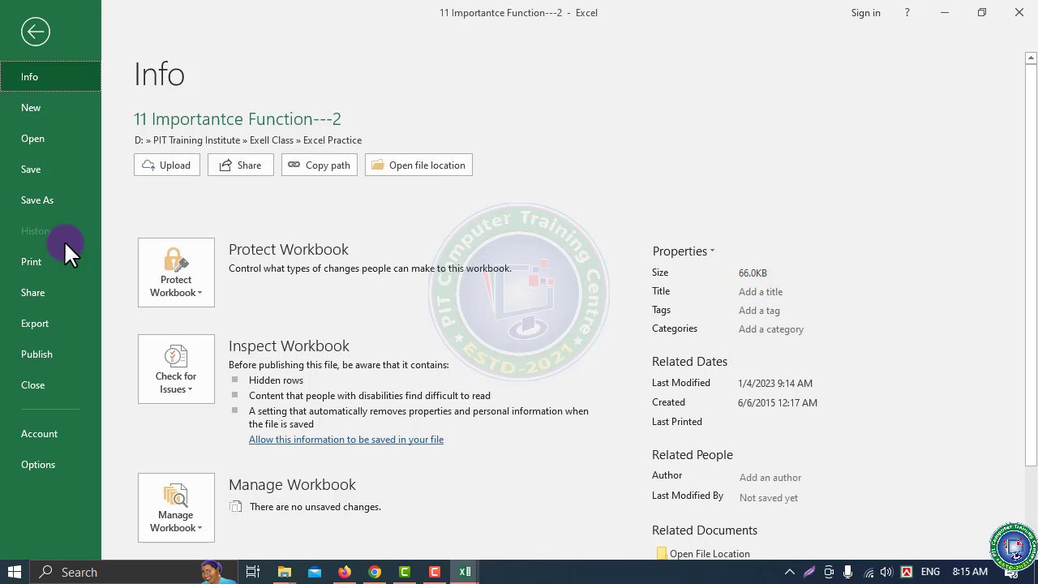
{"action": "left_click", "coordinate": [30, 173]}
{"action": "left_click", "coordinate": [498, 308]}
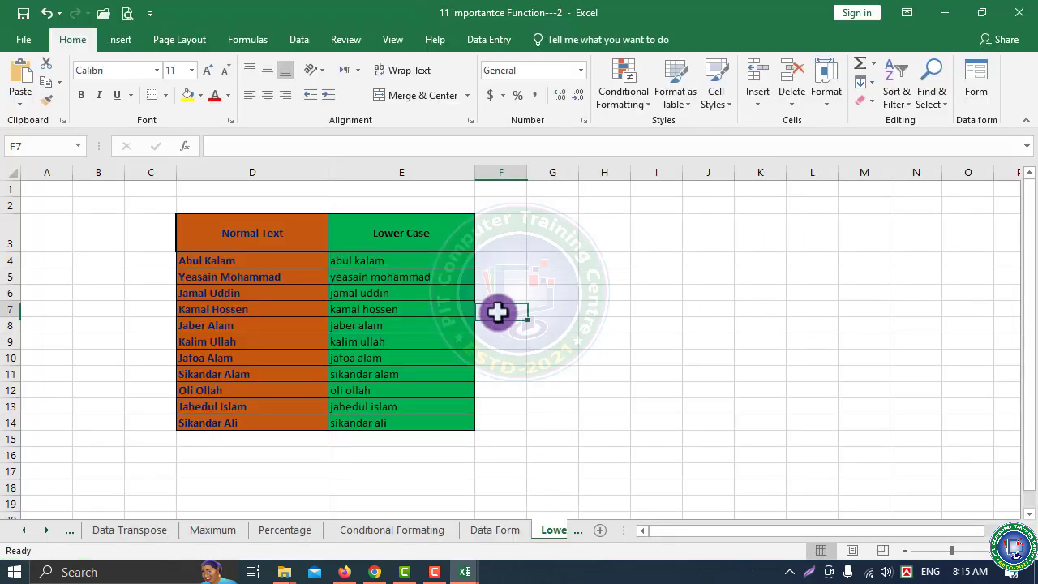
{"action": "left_click", "coordinate": [24, 39]}
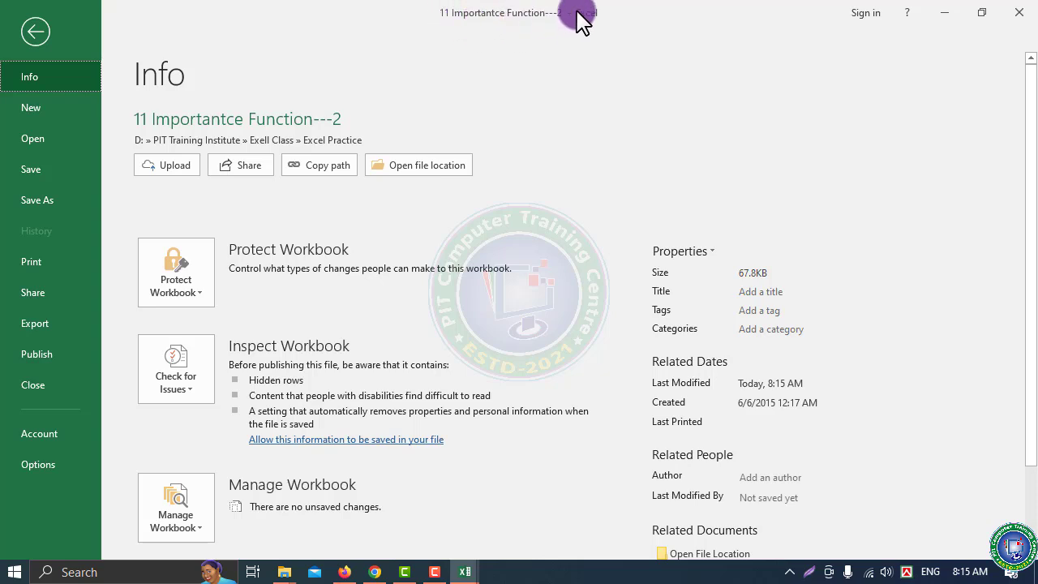
Save a copy named 15 on the Desktop, then minimise it to return to Simple invoice1
{"action": "left_click", "coordinate": [50, 199]}
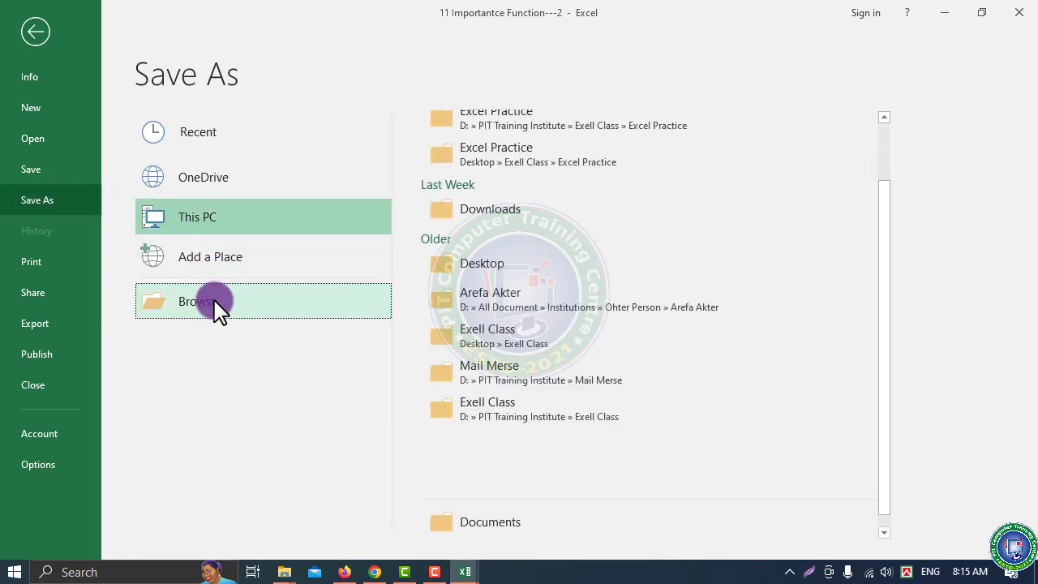
{"action": "left_click", "coordinate": [216, 307]}
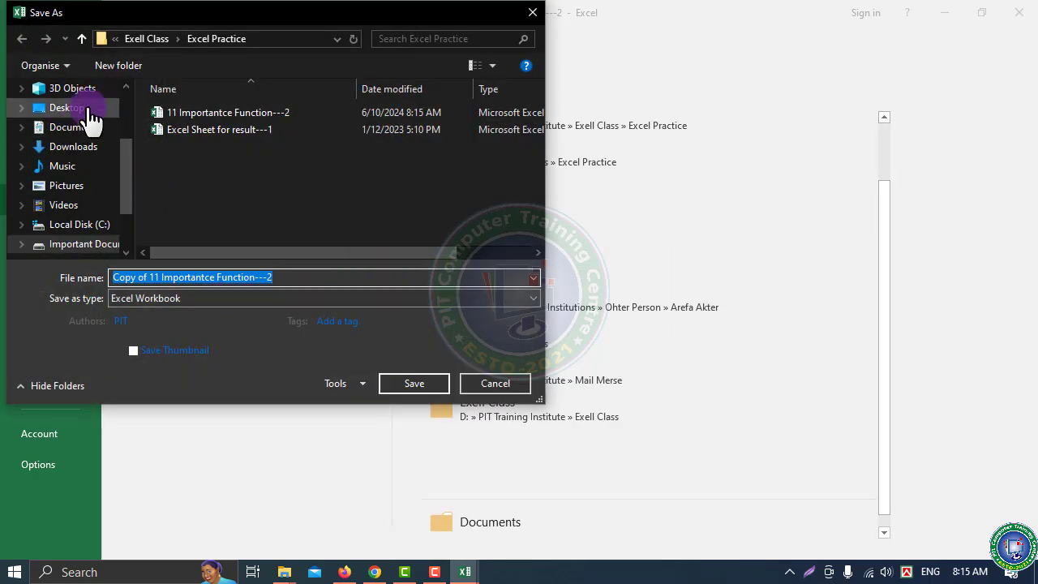
{"action": "left_click", "coordinate": [88, 112]}
{"action": "left_click_drag", "start_coordinate": [280, 278], "coordinate": [156, 298]}
{"action": "type", "text": "15"}
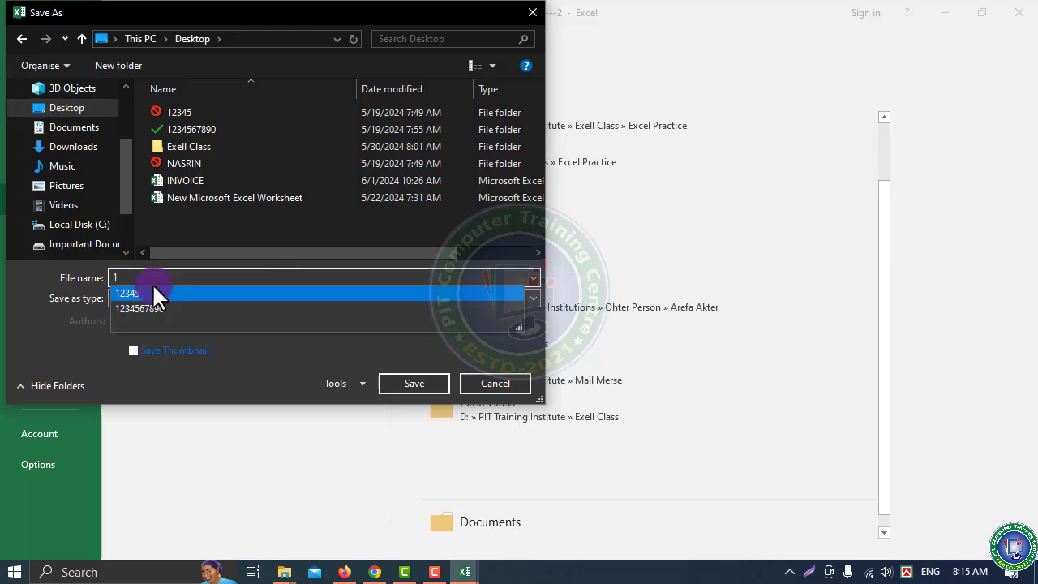
{"action": "left_click", "coordinate": [398, 385]}
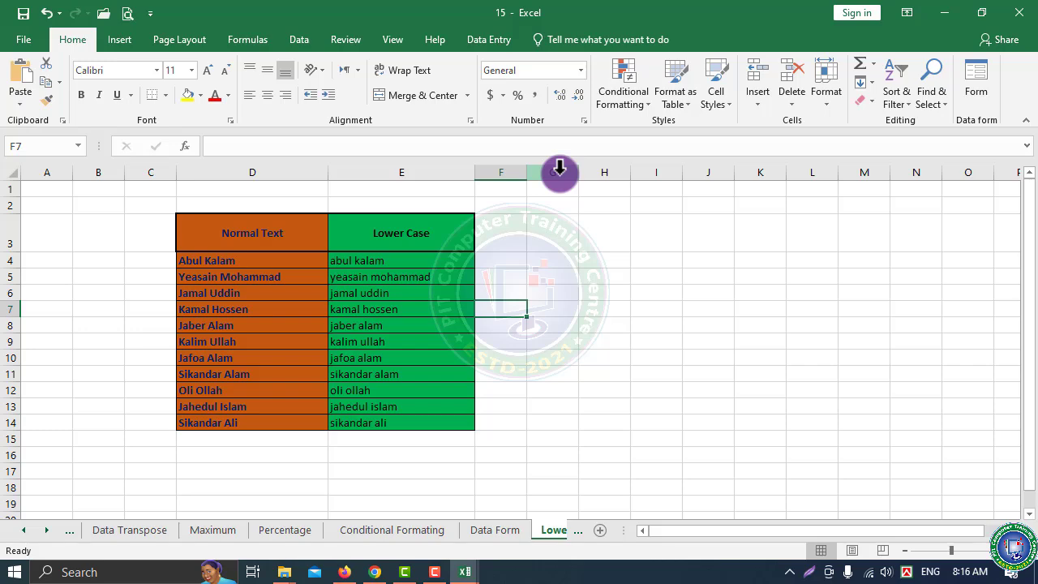
{"action": "left_click", "coordinate": [941, 12]}
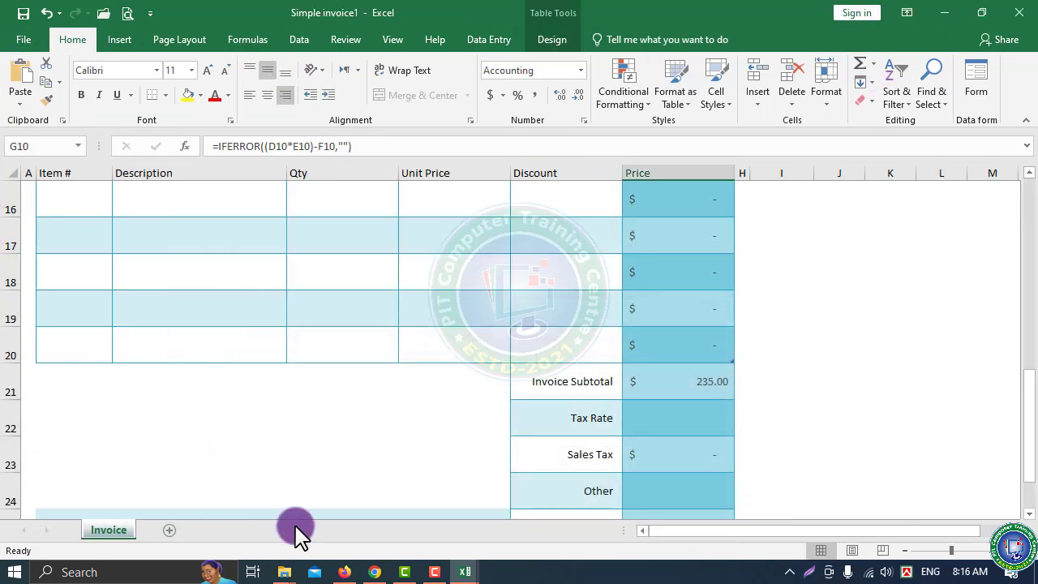
Review Simple invoice1's Share and Export pages, return to the sheet, then reopen Export
{"action": "left_click", "coordinate": [21, 41]}
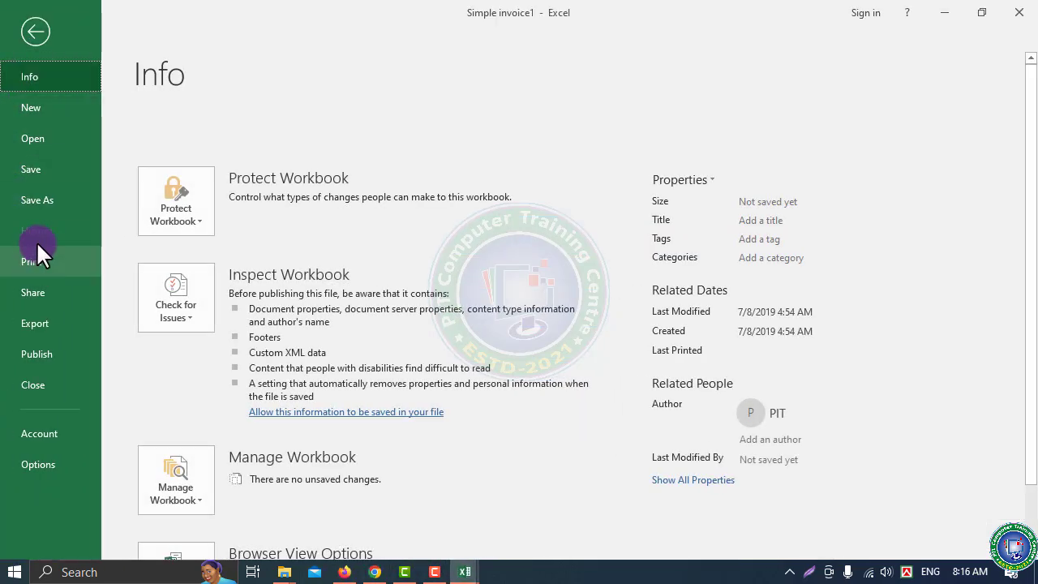
{"action": "left_click", "coordinate": [31, 291]}
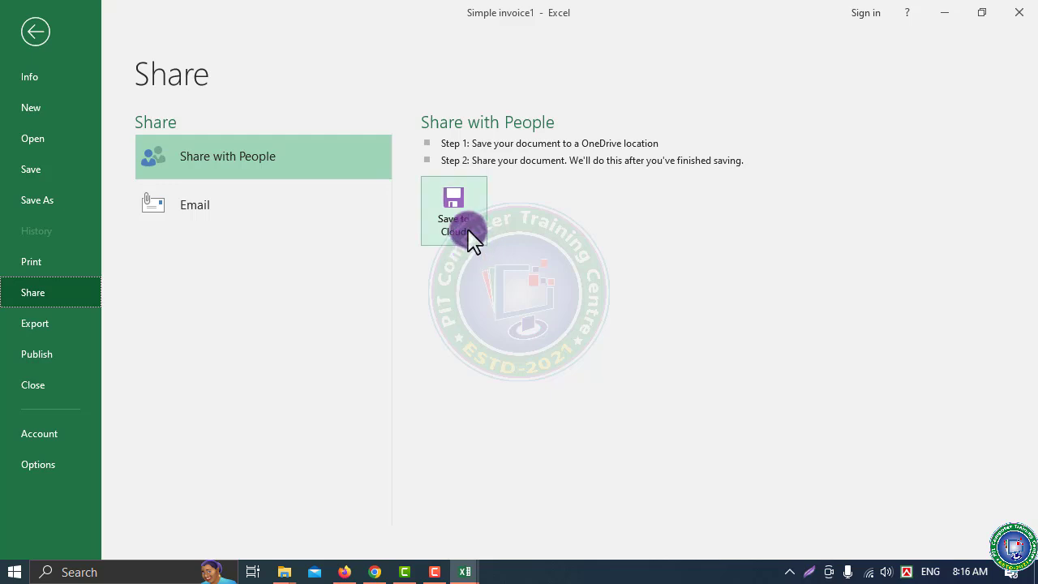
{"action": "left_click", "coordinate": [33, 323]}
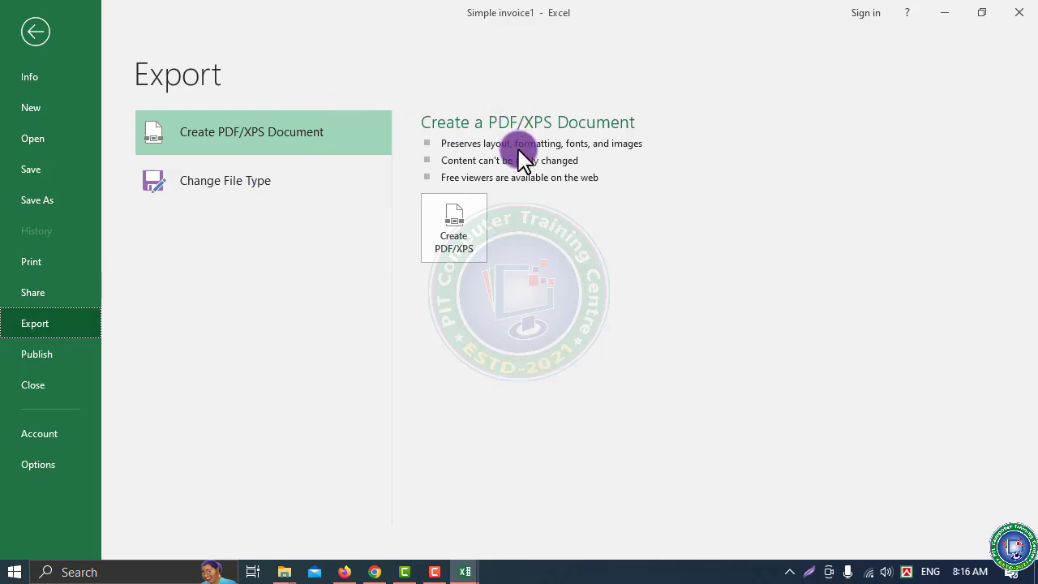
{"action": "left_click", "coordinate": [34, 34]}
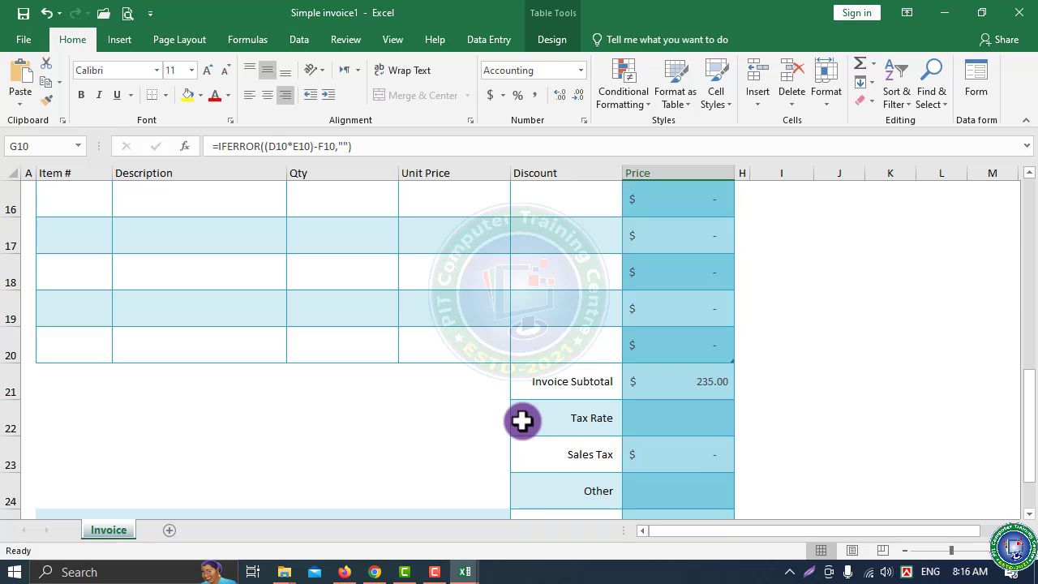
{"action": "left_click", "coordinate": [23, 41]}
{"action": "left_click", "coordinate": [33, 323]}
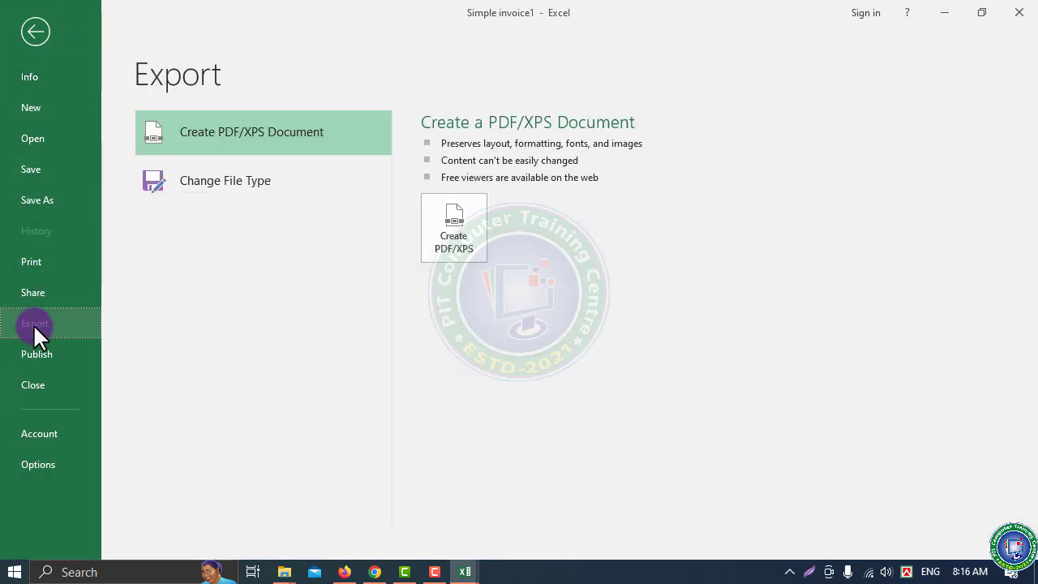
Create a PDF/XPS of Simple invoice1 and publish it to the Desktop
{"action": "left_click", "coordinate": [455, 242]}
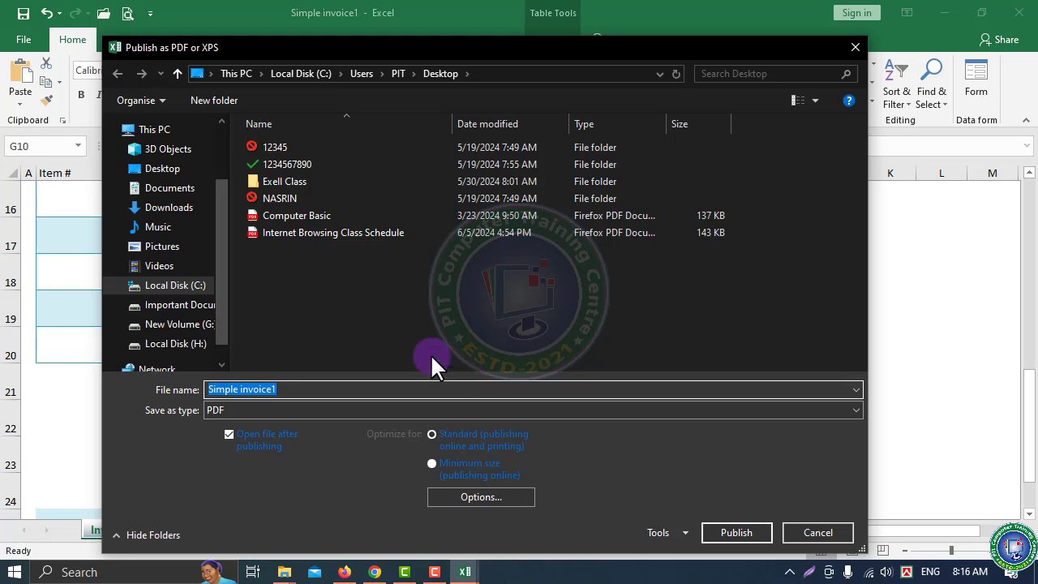
{"action": "left_click", "coordinate": [167, 169]}
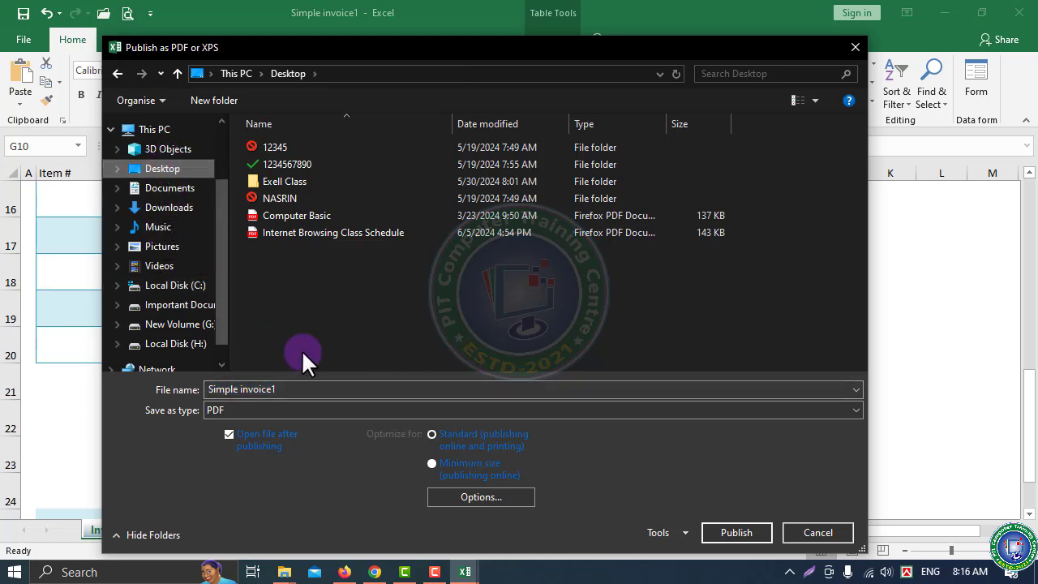
{"action": "left_click", "coordinate": [733, 529]}
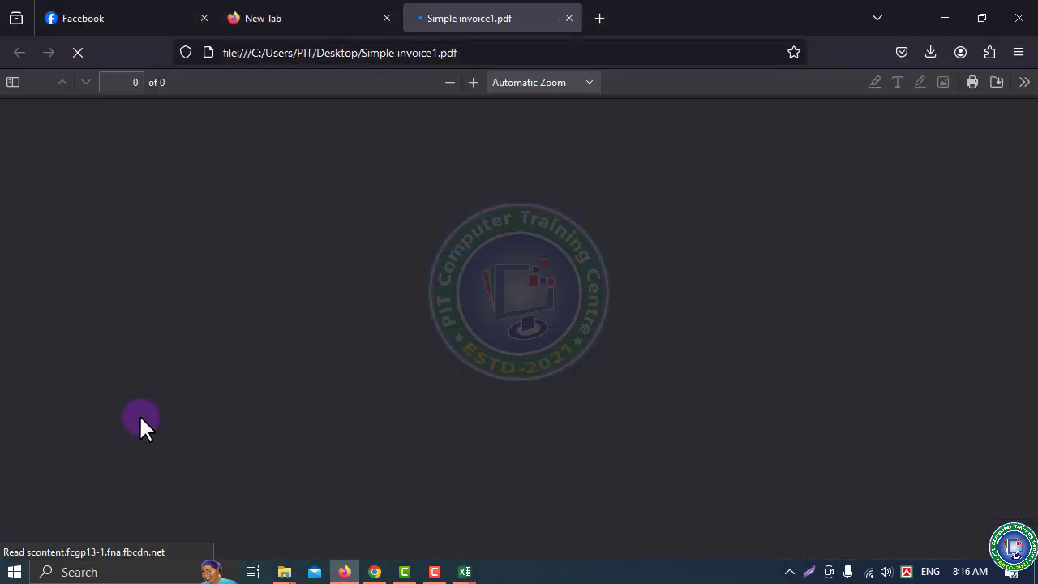
Scroll through Simple invoice1.pdf in Firefox to confirm the invoice fits one page
{"action": "scroll", "coordinate": [333, 316], "scroll_direction": "down", "scroll_amount": 2}
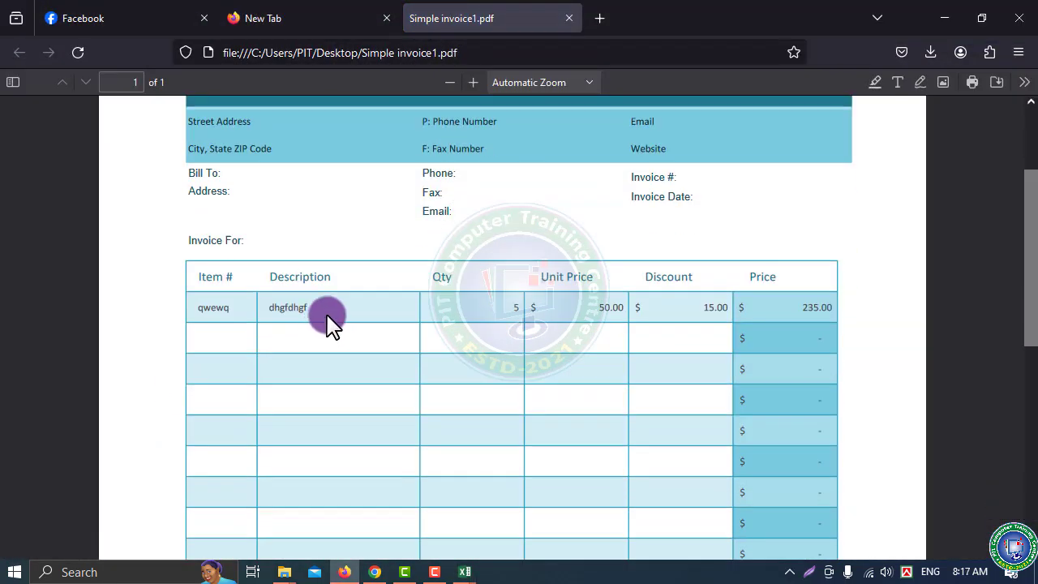
{"action": "scroll", "coordinate": [388, 327], "scroll_direction": "down", "scroll_amount": 5}
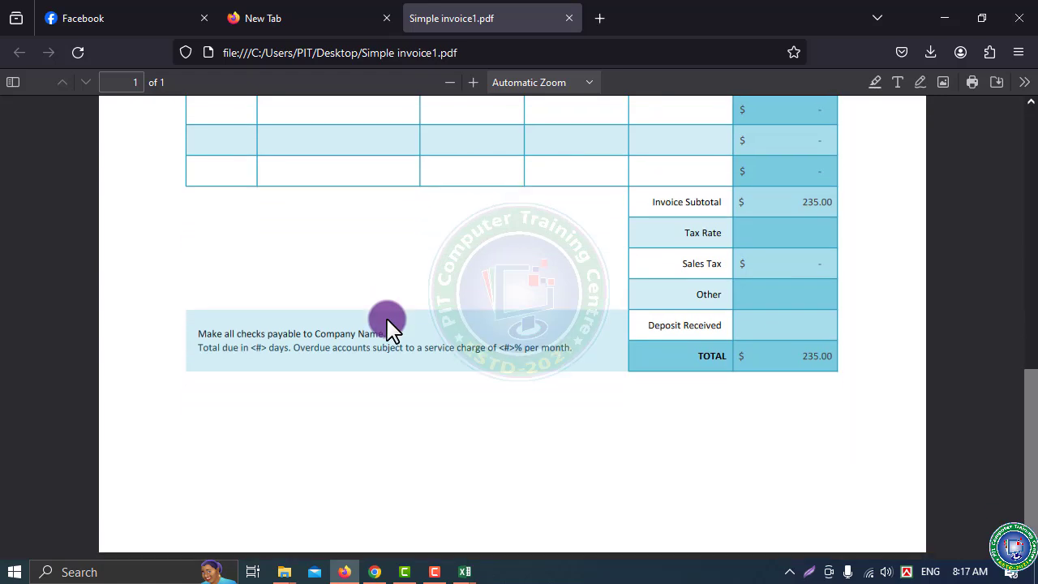
{"action": "scroll", "coordinate": [388, 327], "scroll_direction": "up", "scroll_amount": 7}
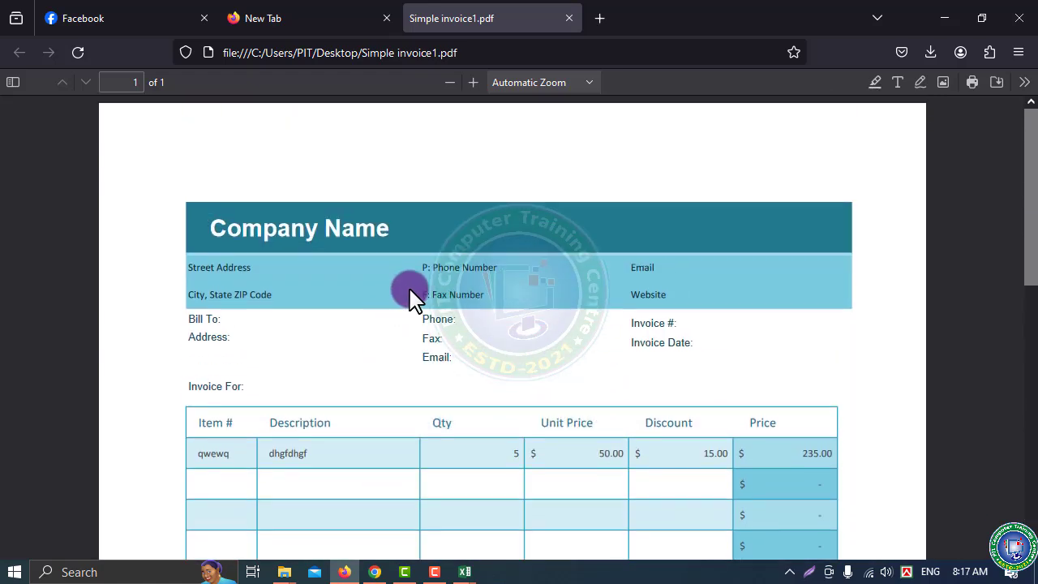
{"action": "scroll", "coordinate": [414, 299], "scroll_direction": "down", "scroll_amount": 5}
{"action": "left_click", "coordinate": [417, 283]}
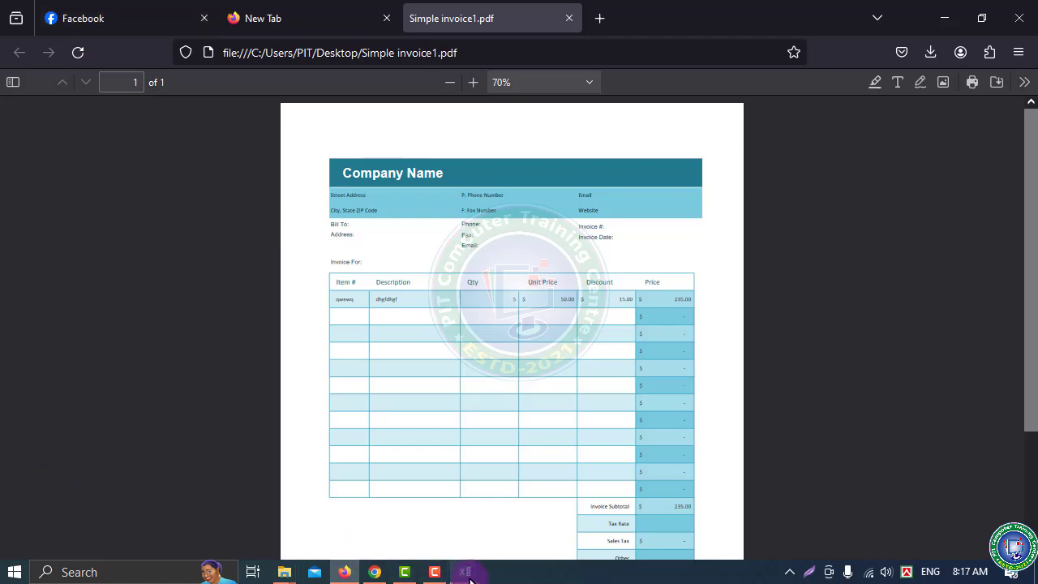
Switch to Excel Sheet for result---1, check Publish, then view its Account page (Office Professional Plus 2019)
{"action": "mouse_move", "coordinate": [463, 570]}
{"action": "mouse_move", "coordinate": [629, 511]}
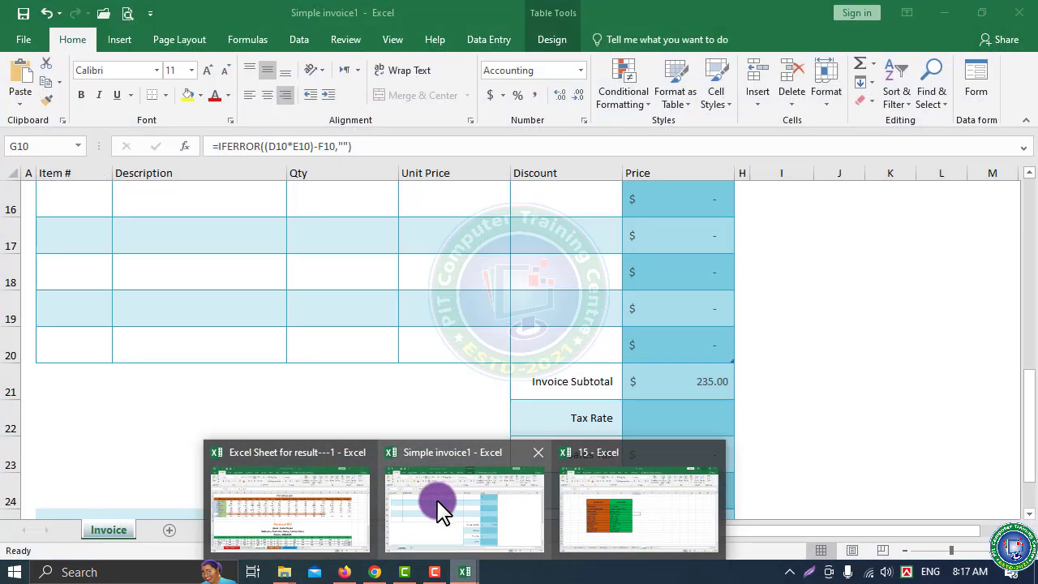
{"action": "left_click", "coordinate": [296, 509]}
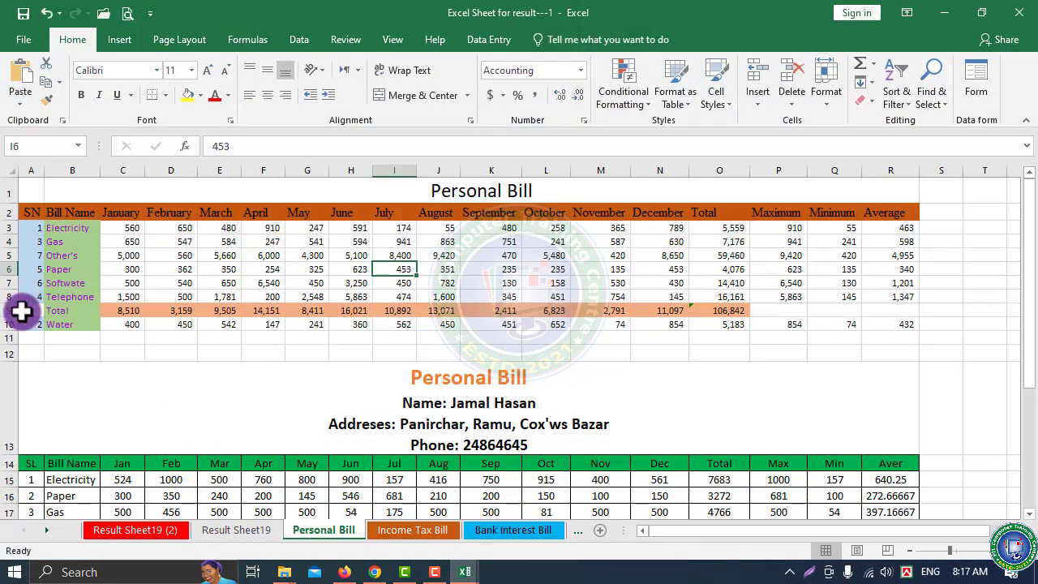
{"action": "left_click", "coordinate": [23, 39]}
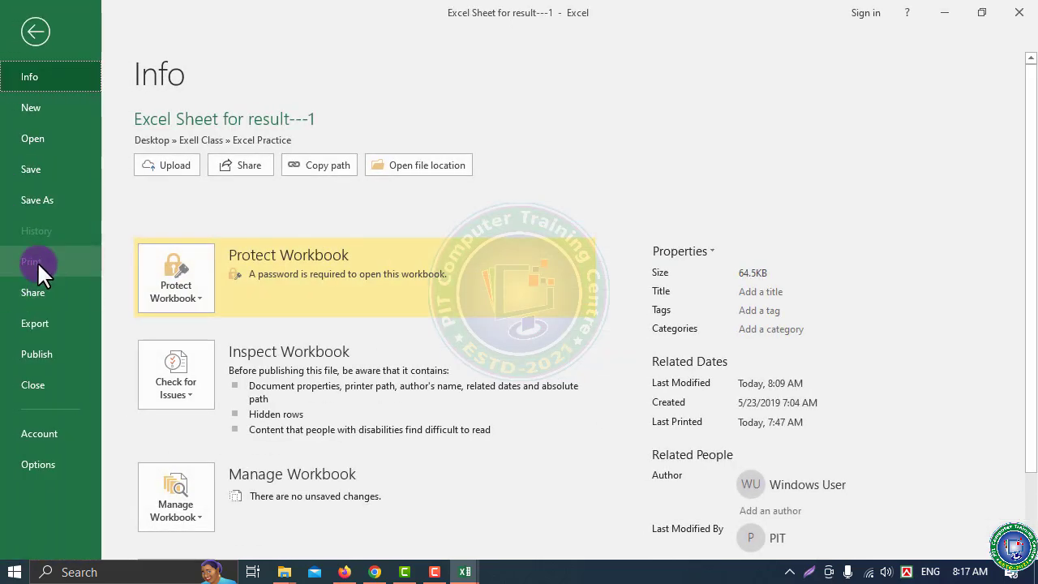
{"action": "left_click", "coordinate": [34, 356]}
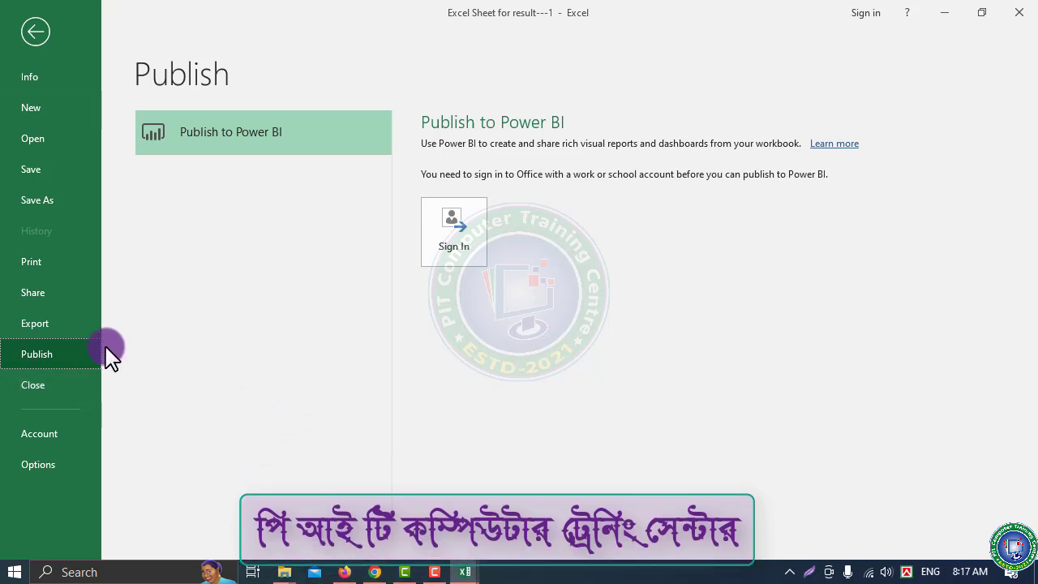
{"action": "left_click", "coordinate": [34, 432]}
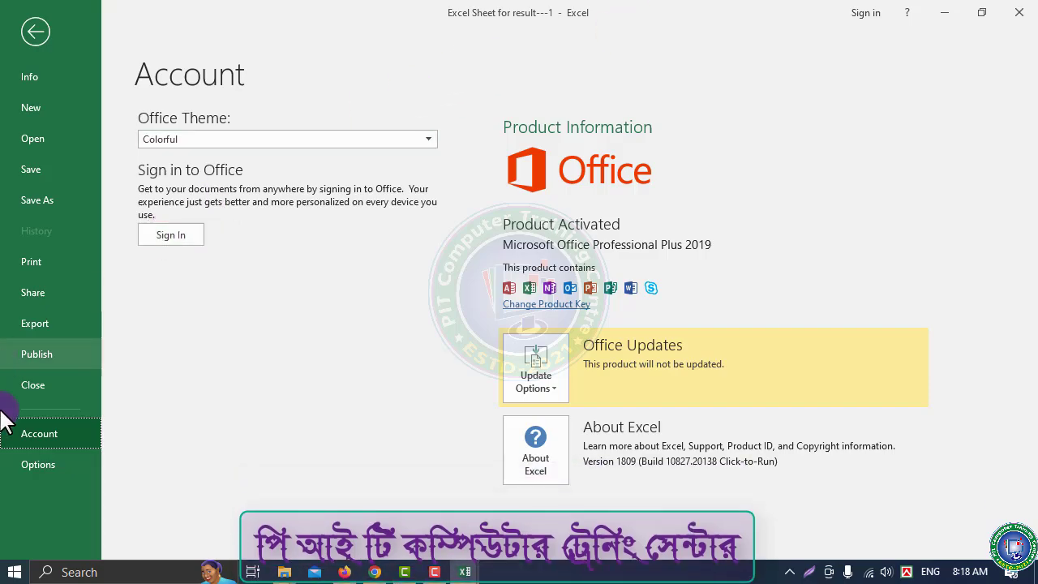
Open Excel Options and step through Formulas, Data, Proofing, Save and Language to Customize Ribbon
{"action": "left_click", "coordinate": [25, 465]}
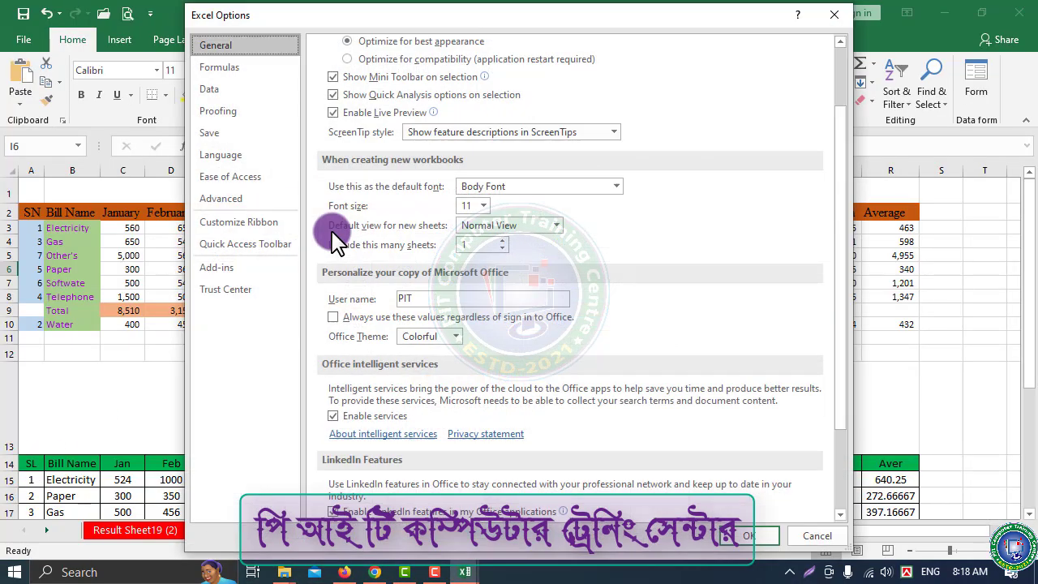
{"action": "scroll", "coordinate": [438, 323], "scroll_direction": "down", "scroll_amount": 3}
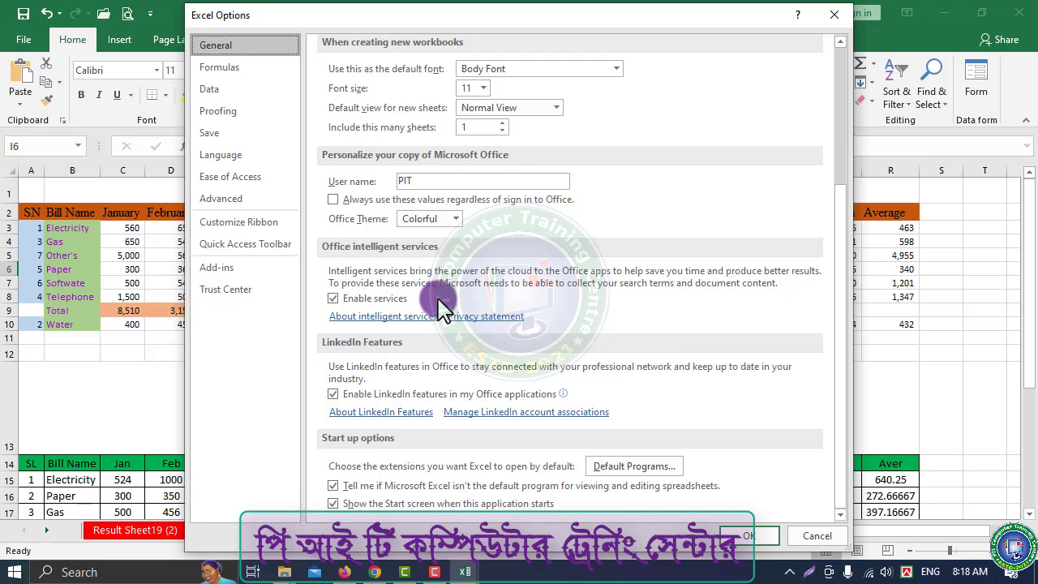
{"action": "scroll", "coordinate": [495, 357], "scroll_direction": "up", "scroll_amount": 5}
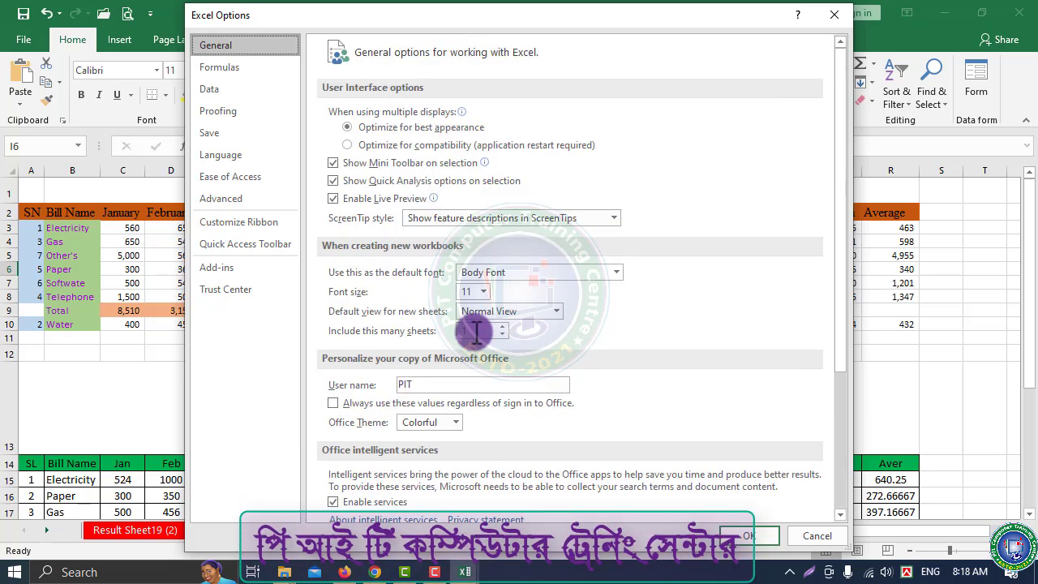
{"action": "left_click", "coordinate": [209, 68]}
{"action": "left_click", "coordinate": [226, 90]}
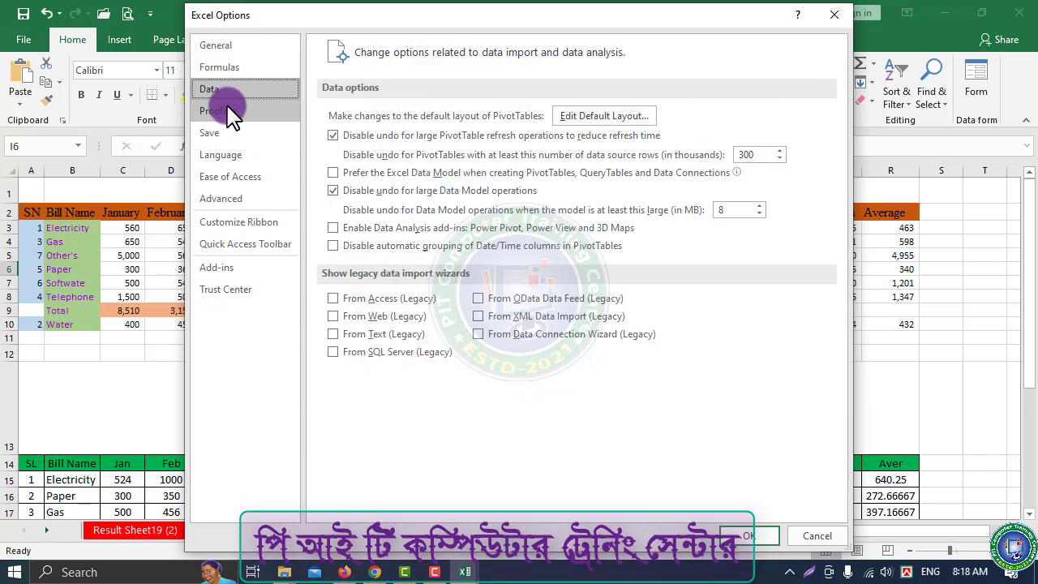
{"action": "left_click", "coordinate": [225, 113]}
{"action": "left_click", "coordinate": [224, 134]}
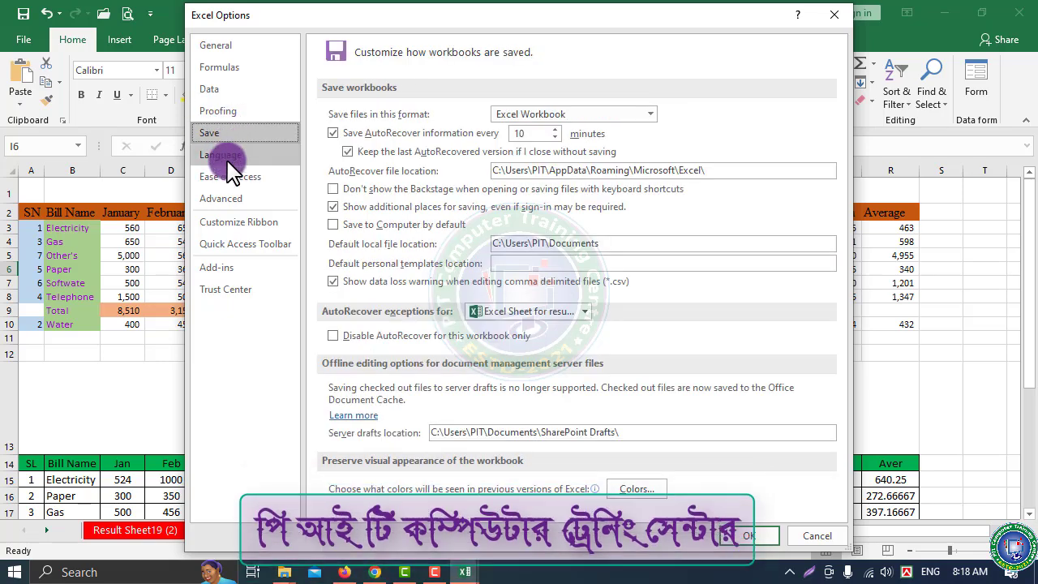
{"action": "left_click", "coordinate": [220, 154]}
{"action": "left_click", "coordinate": [254, 246]}
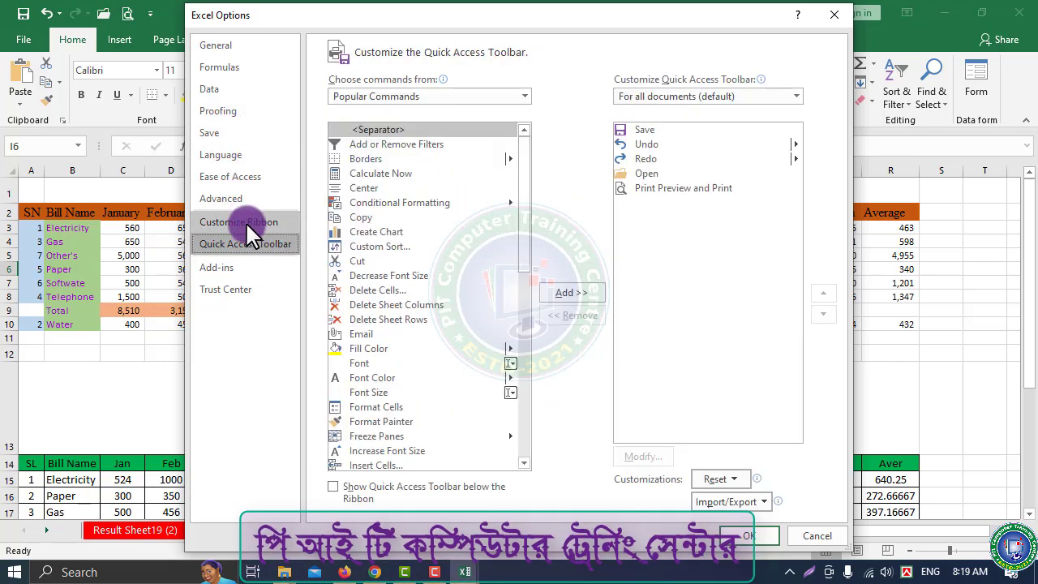
{"action": "left_click", "coordinate": [245, 222]}
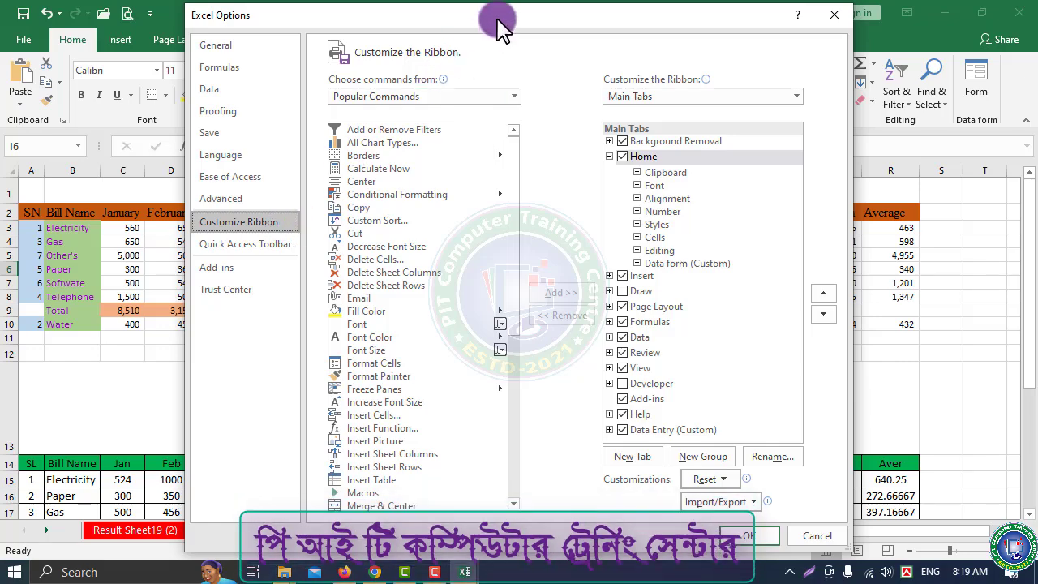
Tick the Draw and Developer main tabs and confirm with OK
{"action": "left_click_drag", "start_coordinate": [498, 24], "coordinate": [386, 327]}
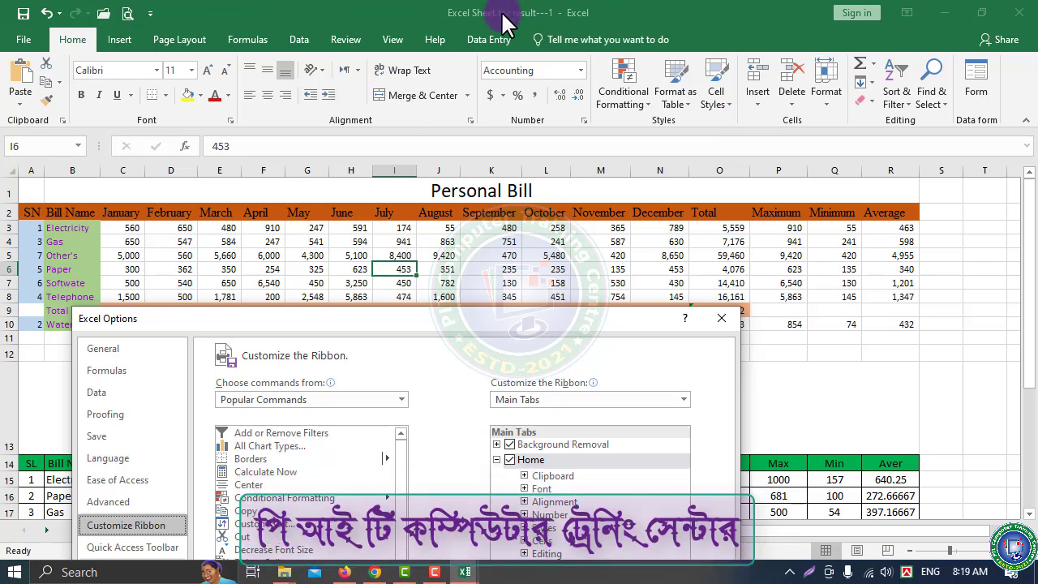
{"action": "left_click_drag", "start_coordinate": [466, 329], "coordinate": [519, 27]}
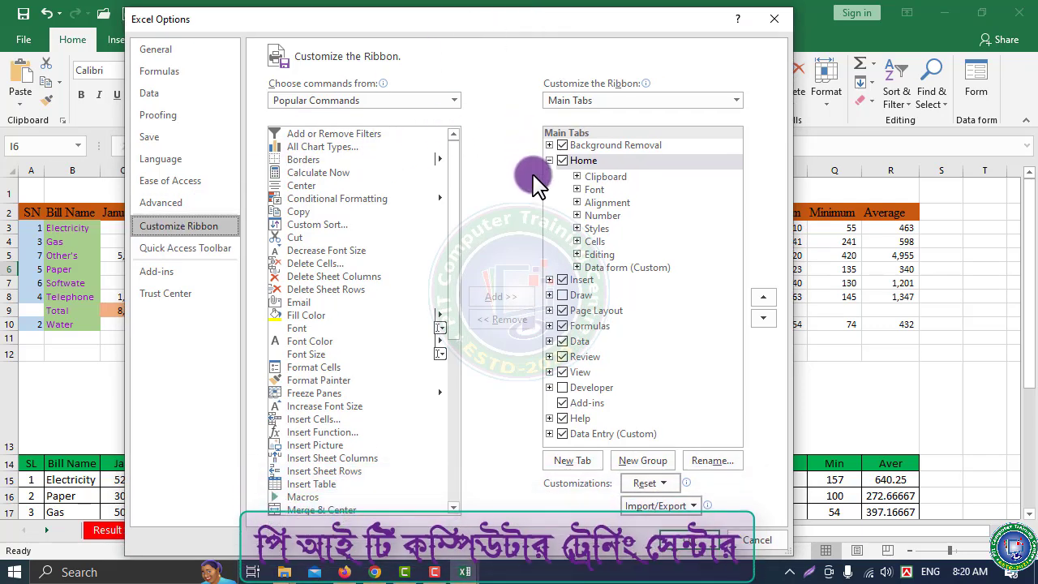
{"action": "left_click", "coordinate": [560, 294]}
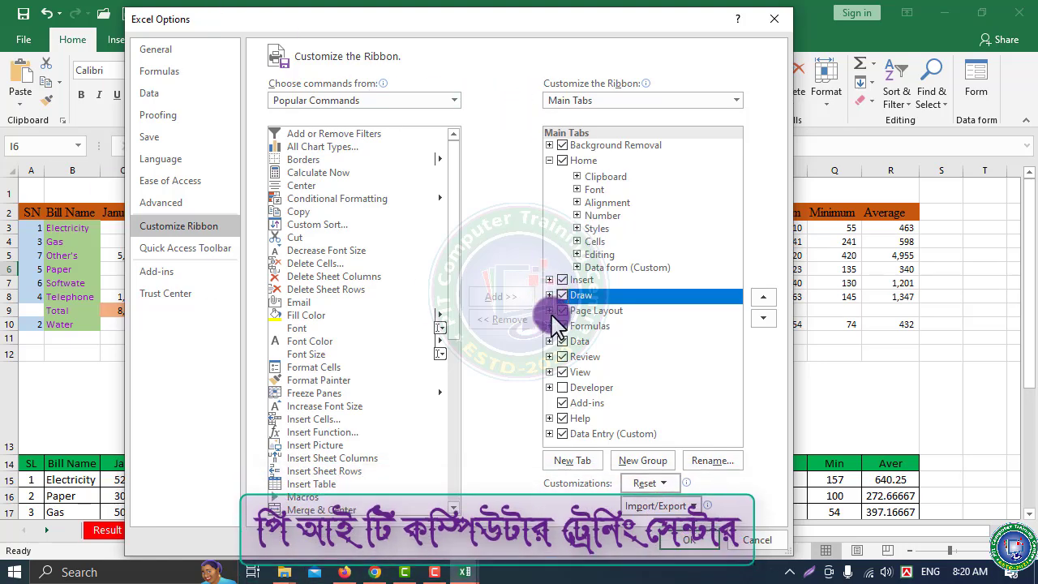
{"action": "left_click", "coordinate": [563, 387]}
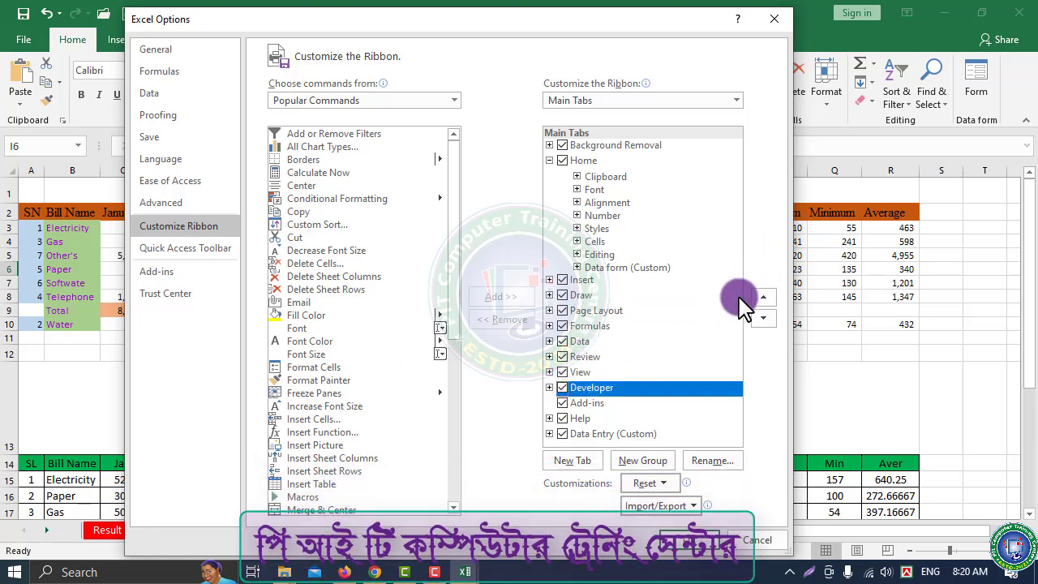
{"action": "left_click", "coordinate": [685, 541]}
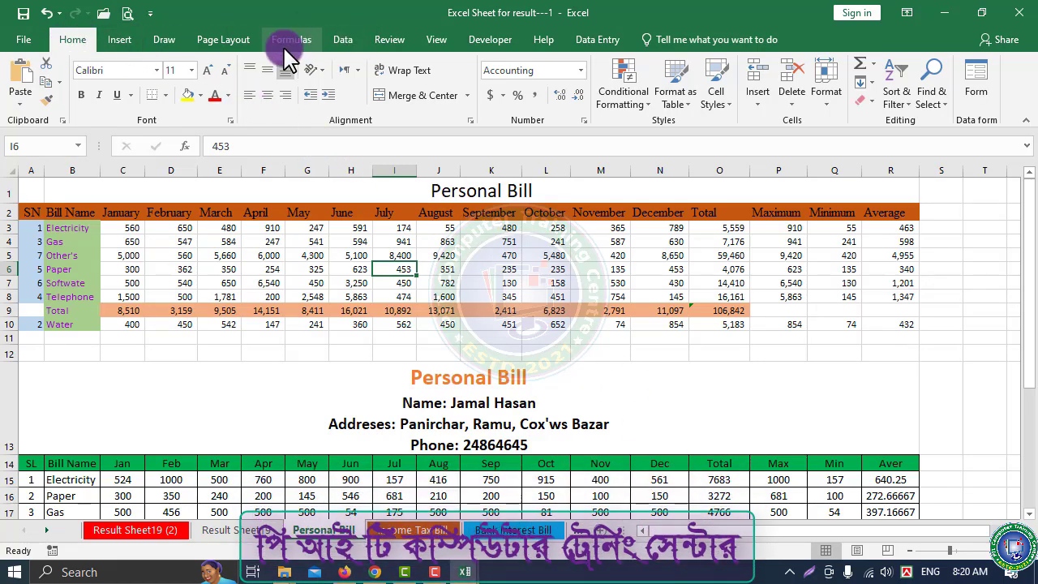
Draw a red pen loop across Personal Bill, erase it, then show the Developer tab
{"action": "left_click", "coordinate": [164, 41]}
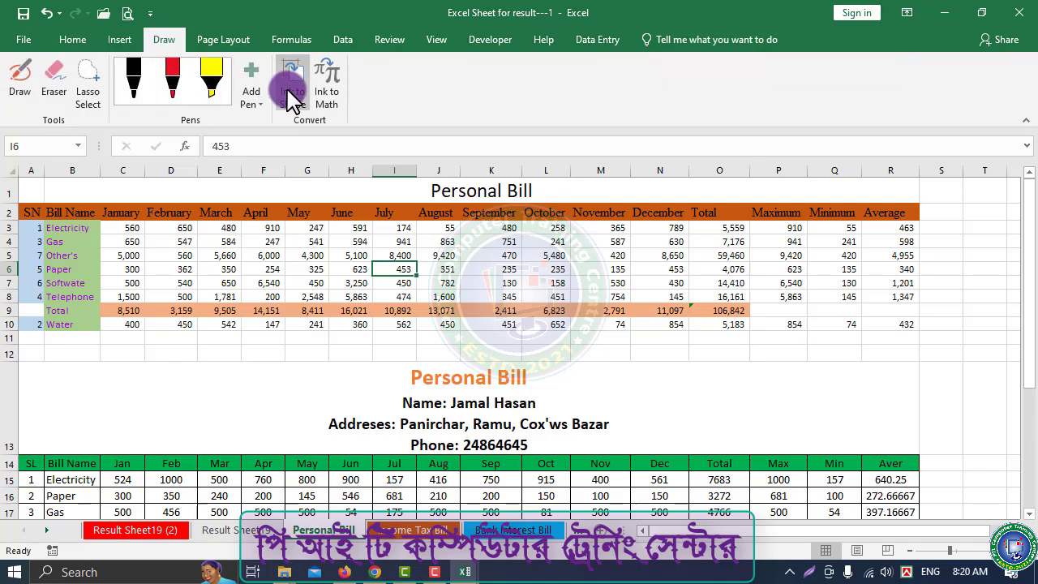
{"action": "left_click", "coordinate": [173, 79]}
{"action": "mouse_move", "coordinate": [206, 418]}
{"action": "left_mouse_down"}
{"action": "mouse_move", "coordinate": [202, 300]}
{"action": "mouse_move", "coordinate": [388, 236]}
{"action": "mouse_move", "coordinate": [772, 211]}
{"action": "mouse_move", "coordinate": [957, 417]}
{"action": "mouse_move", "coordinate": [949, 373]}
{"action": "mouse_move", "coordinate": [750, 451]}
{"action": "left_mouse_up"}
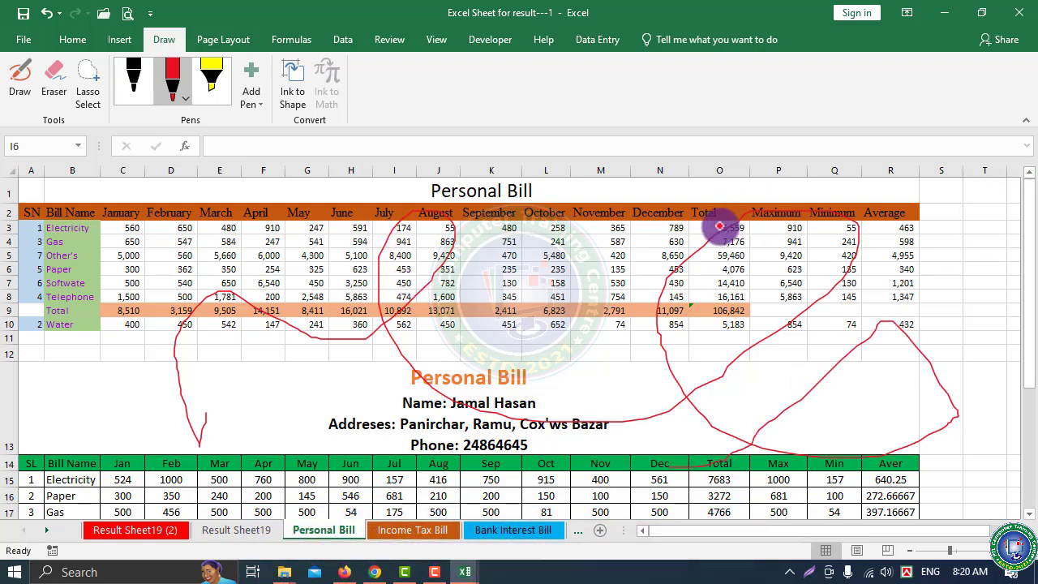
{"action": "left_click", "coordinate": [52, 96]}
{"action": "left_click_drag", "start_coordinate": [725, 359], "coordinate": [695, 375]}
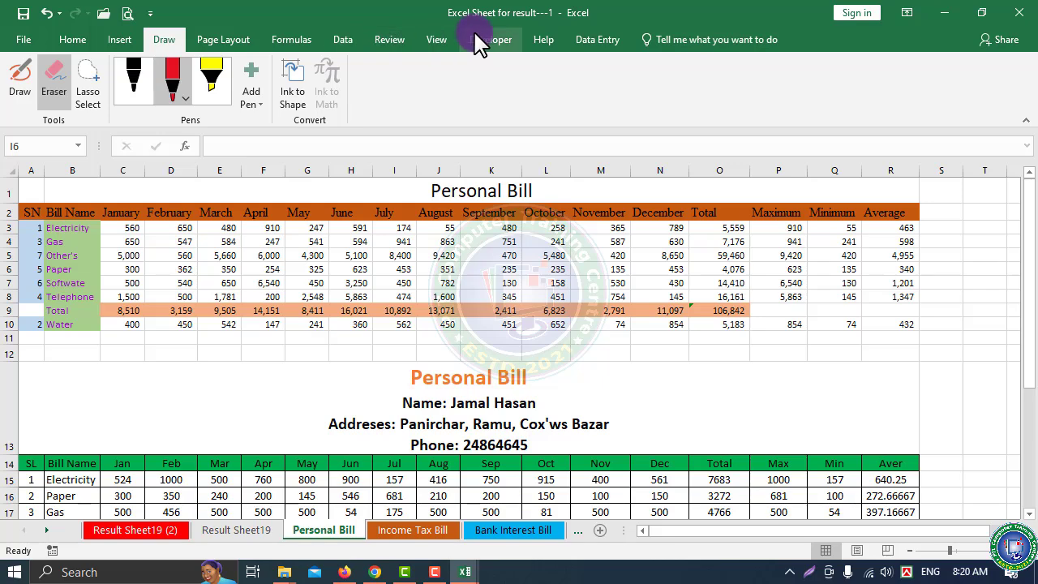
{"action": "left_click", "coordinate": [497, 42]}
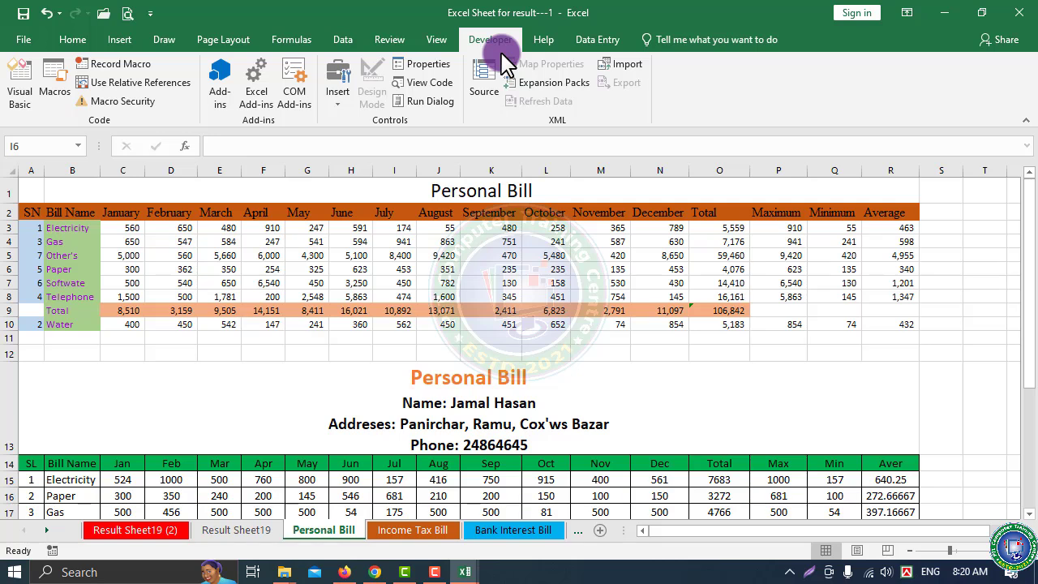
{"action": "left_click", "coordinate": [32, 39]}
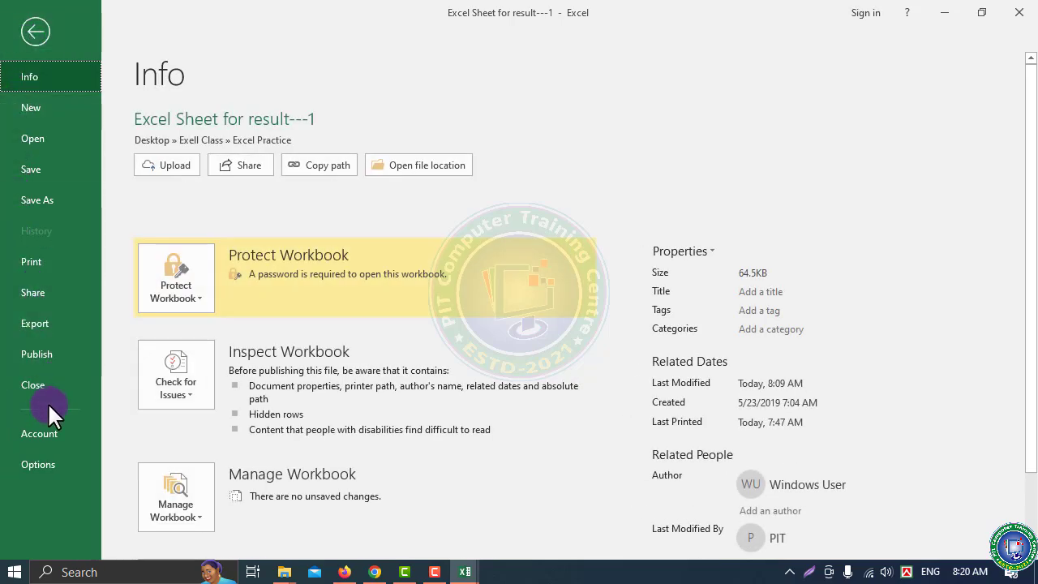
{"action": "left_click", "coordinate": [34, 464]}
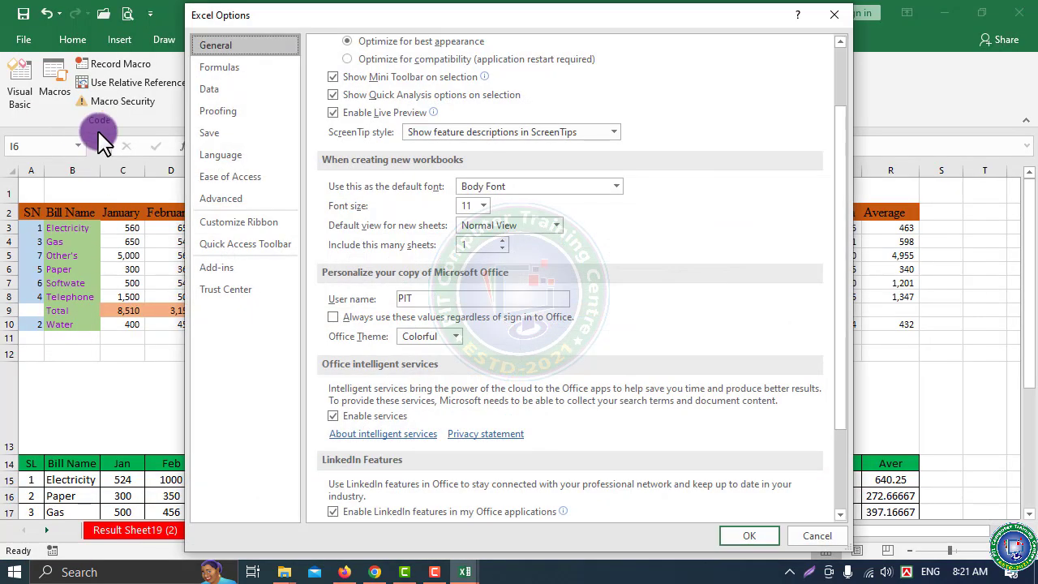
{"action": "left_click", "coordinate": [239, 200]}
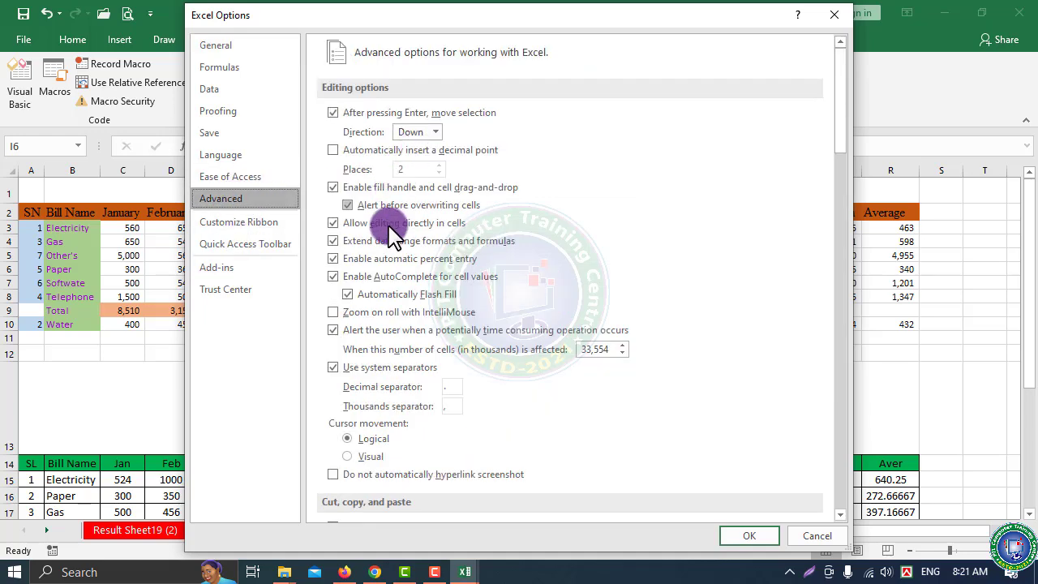
{"action": "scroll", "coordinate": [383, 251], "scroll_direction": "down", "scroll_amount": 1}
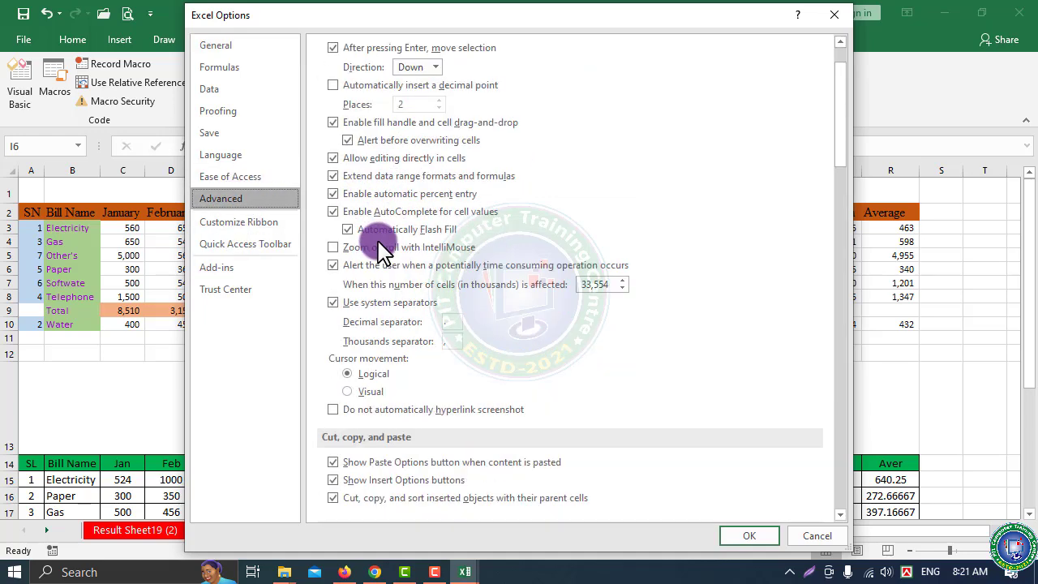
{"action": "scroll", "coordinate": [407, 260], "scroll_direction": "down", "scroll_amount": 4}
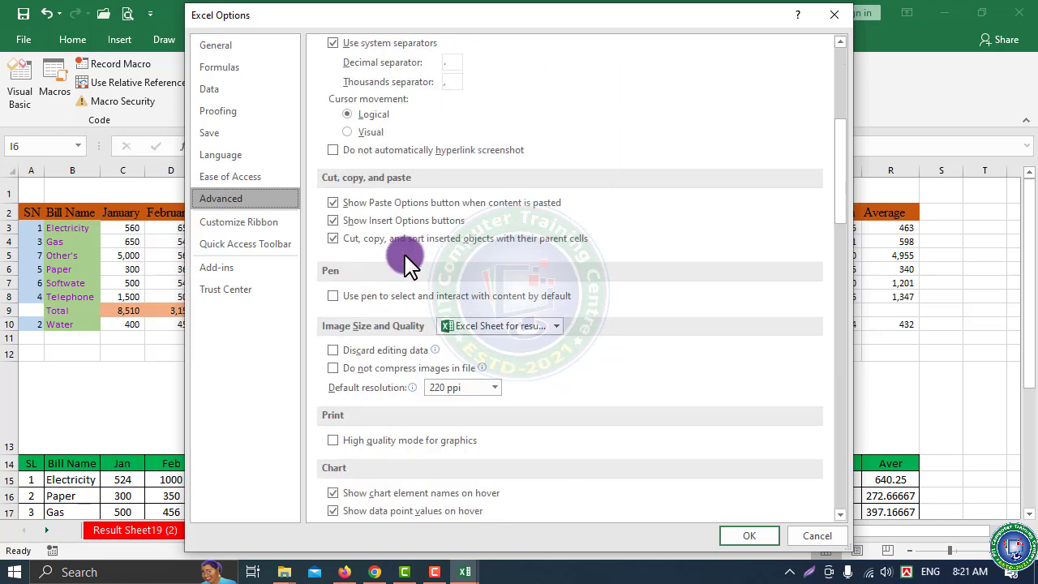
{"action": "scroll", "coordinate": [396, 235], "scroll_direction": "down", "scroll_amount": 1}
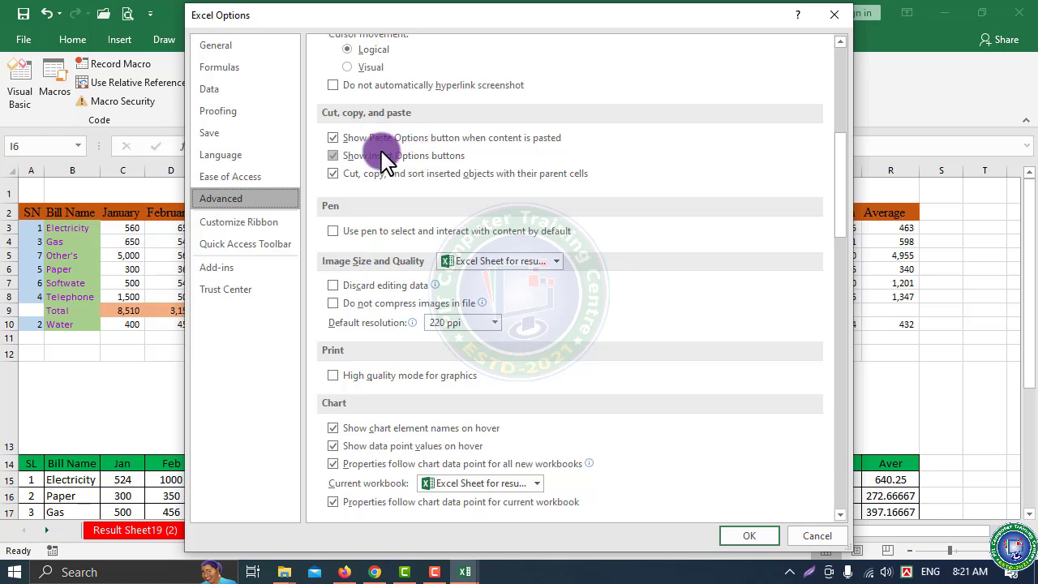
{"action": "left_click", "coordinate": [348, 445]}
{"action": "scroll", "coordinate": [348, 440], "scroll_direction": "down", "scroll_amount": 2}
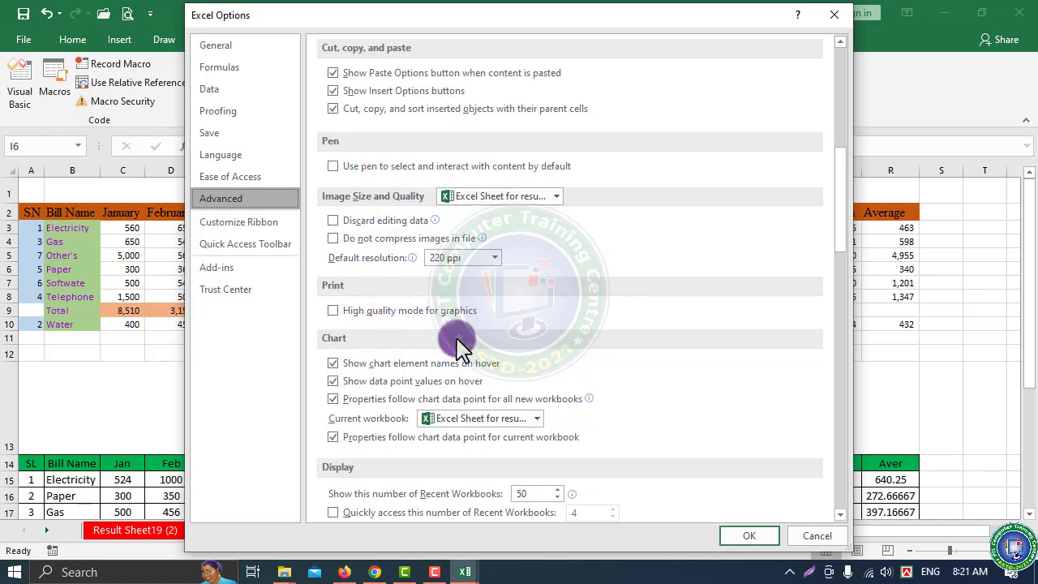
{"action": "scroll", "coordinate": [456, 347], "scroll_direction": "down", "scroll_amount": 3}
{"action": "scroll", "coordinate": [424, 285], "scroll_direction": "down", "scroll_amount": 4}
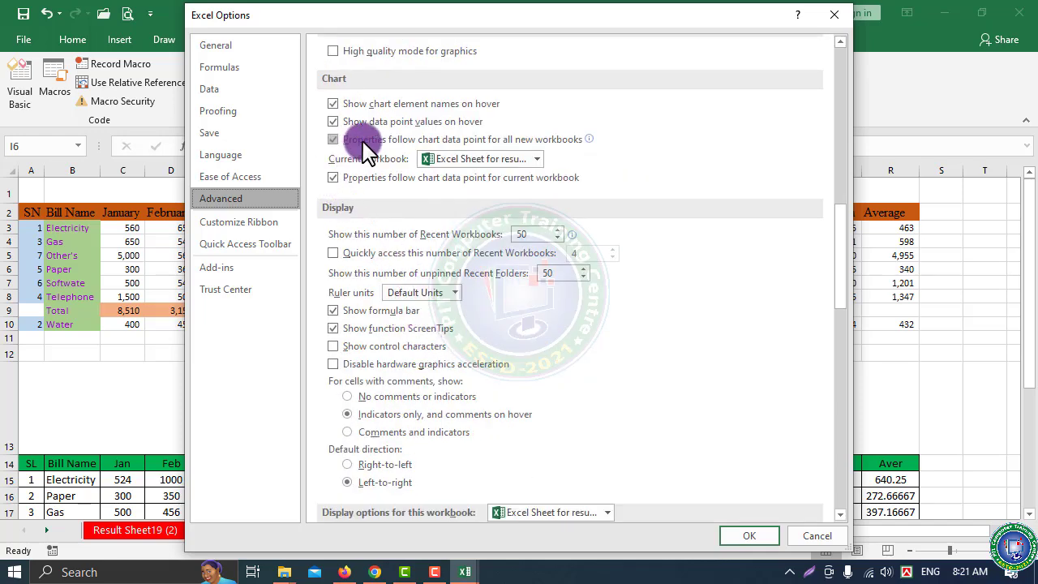
{"action": "scroll", "coordinate": [369, 418], "scroll_direction": "down", "scroll_amount": 3}
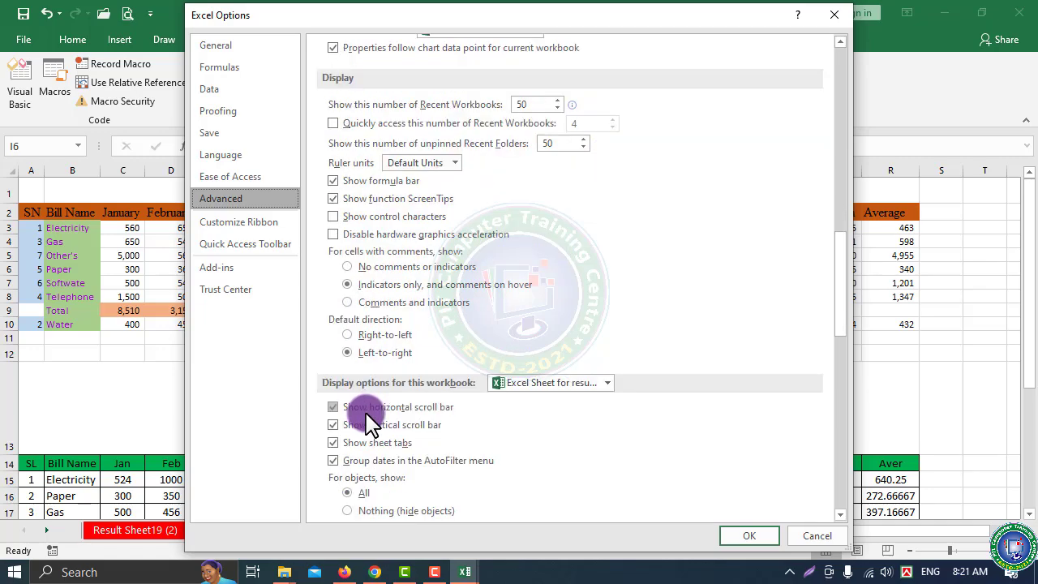
{"action": "scroll", "coordinate": [369, 418], "scroll_direction": "down", "scroll_amount": 10}
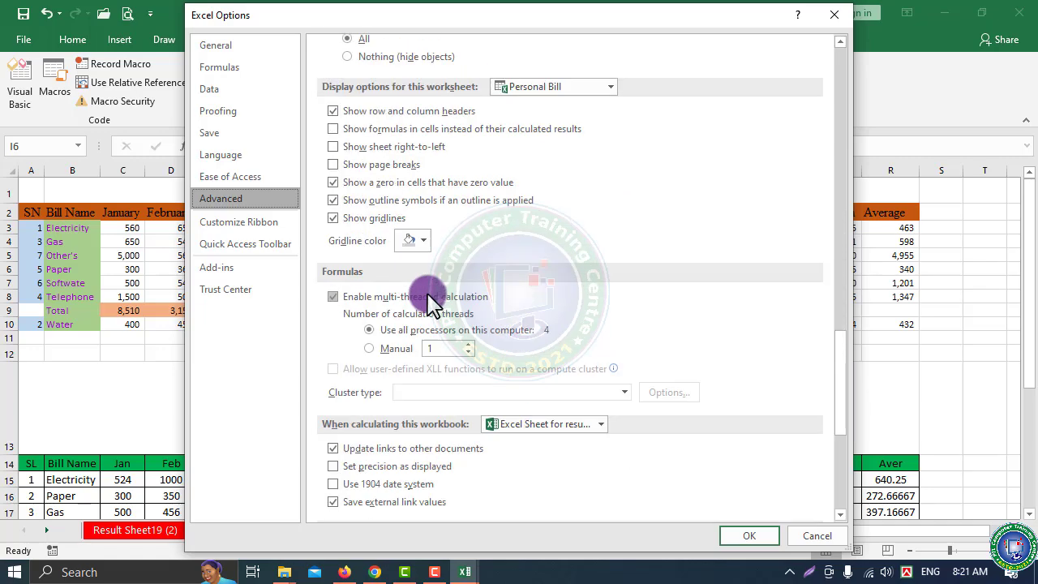
{"action": "scroll", "coordinate": [429, 307], "scroll_direction": "down", "scroll_amount": 7}
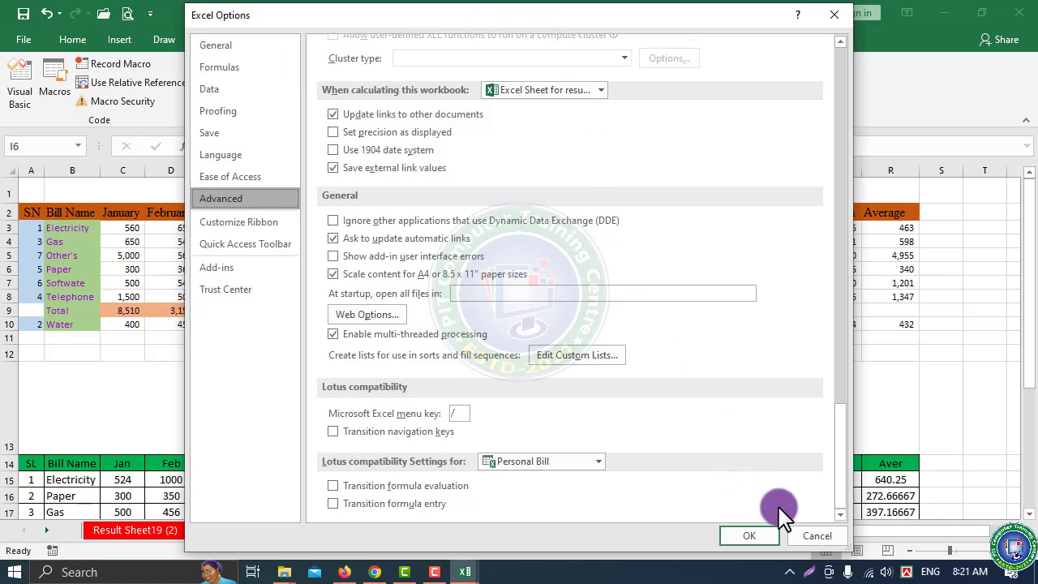
{"action": "left_click", "coordinate": [808, 539]}
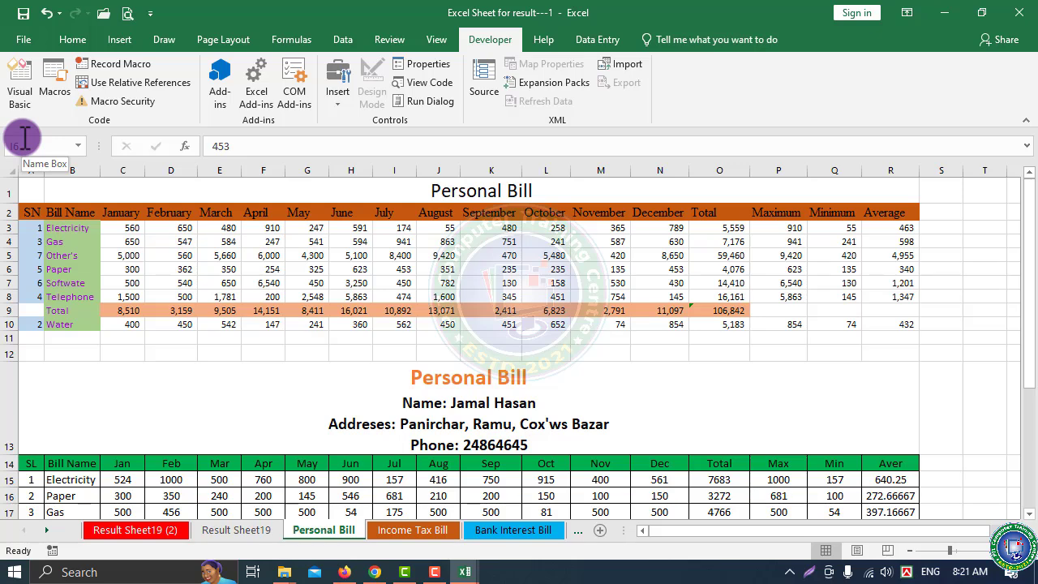
{"action": "left_click", "coordinate": [27, 40]}
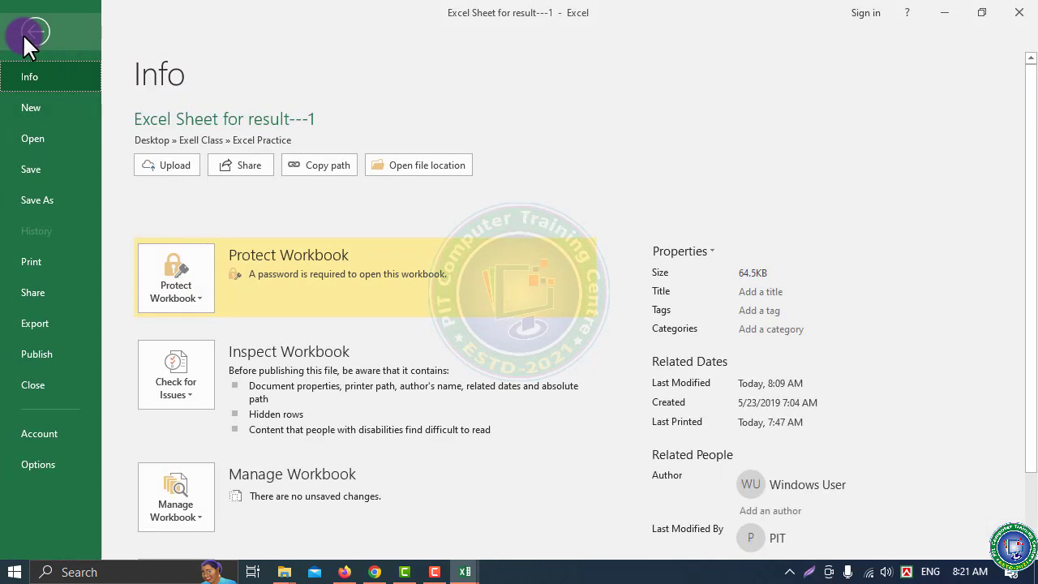
{"action": "left_click", "coordinate": [38, 259]}
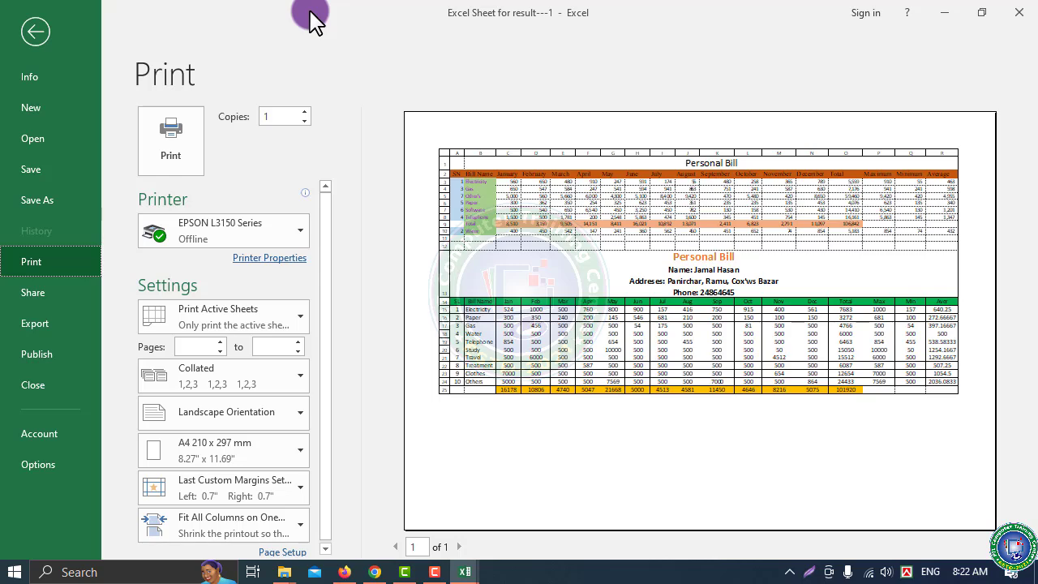
{"action": "left_click", "coordinate": [34, 32]}
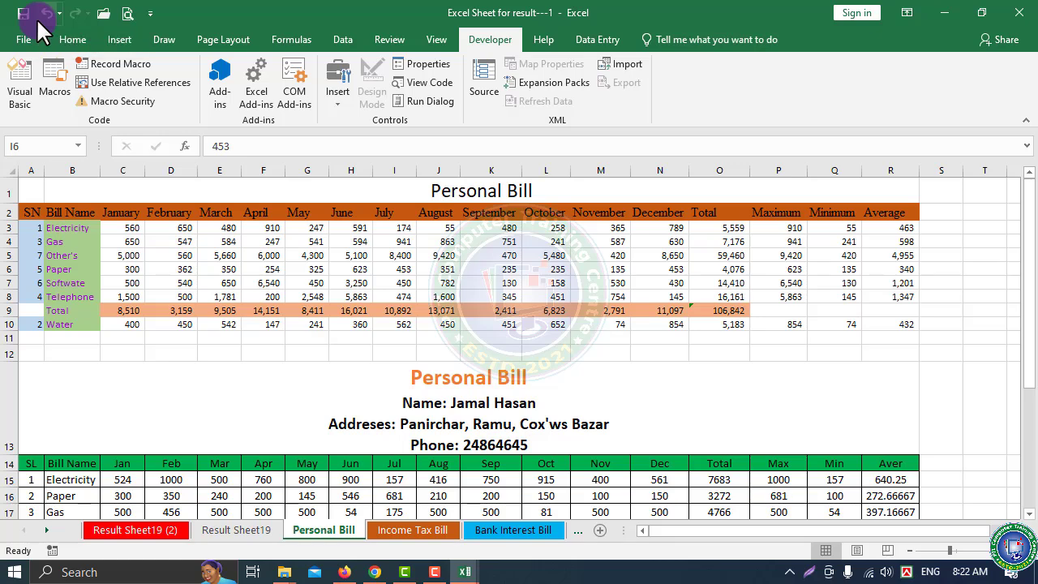
{"action": "key", "text": "ctrl+p"}
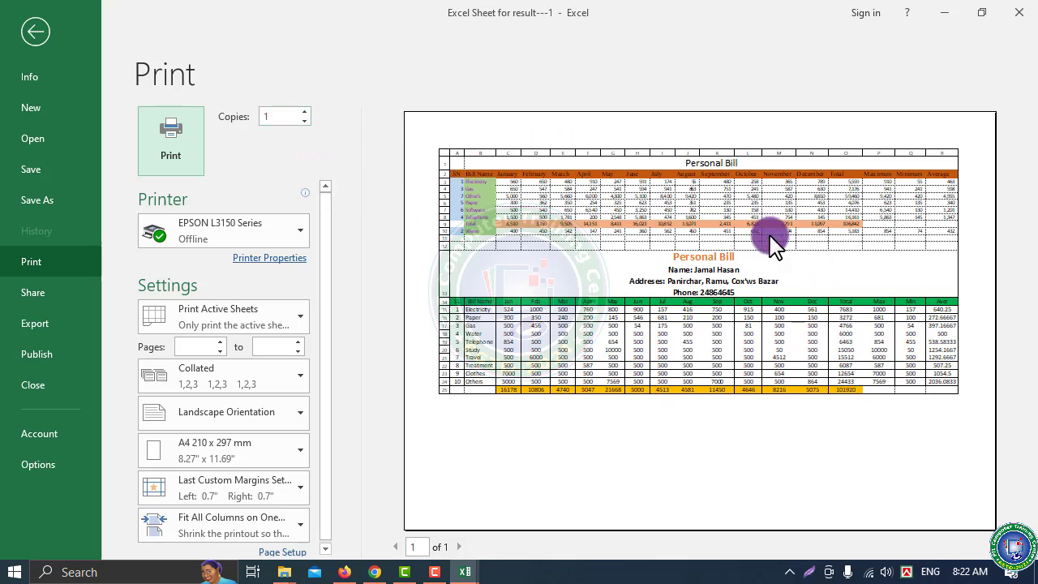
{"action": "left_click", "coordinate": [304, 113]}
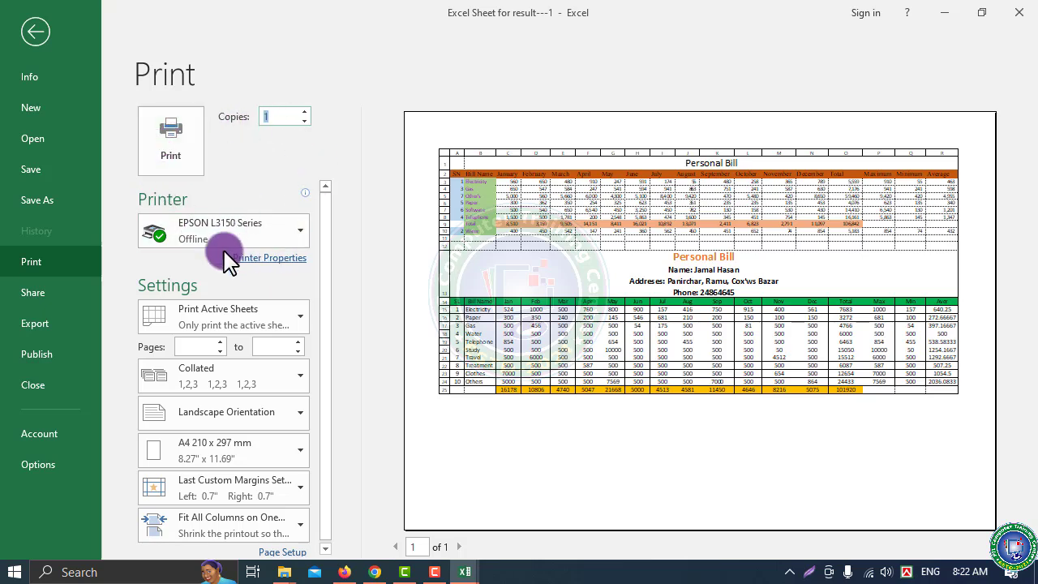
{"action": "scroll", "coordinate": [208, 309], "scroll_direction": "down", "scroll_amount": 1}
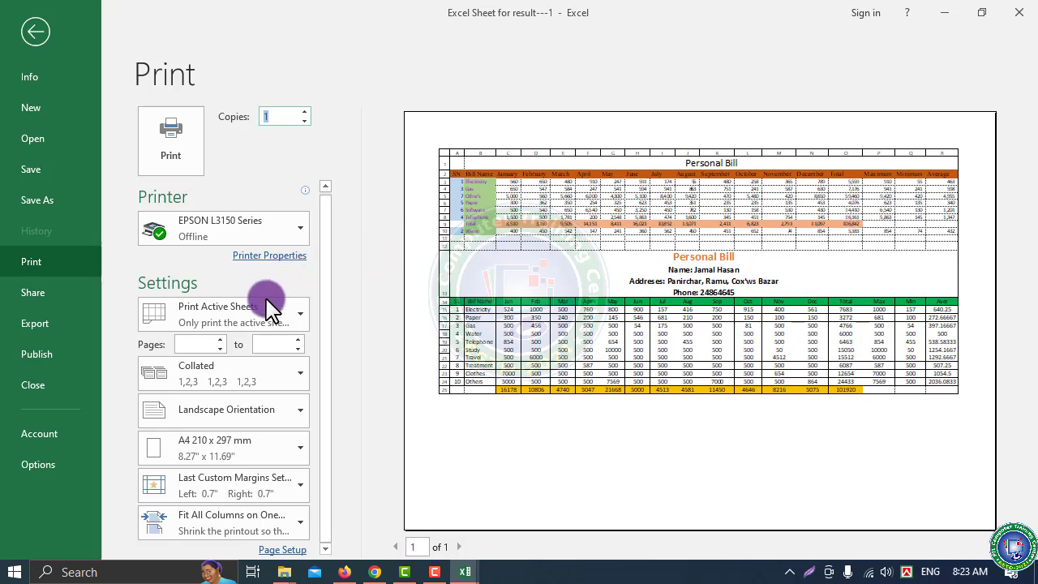
{"action": "left_click", "coordinate": [298, 321]}
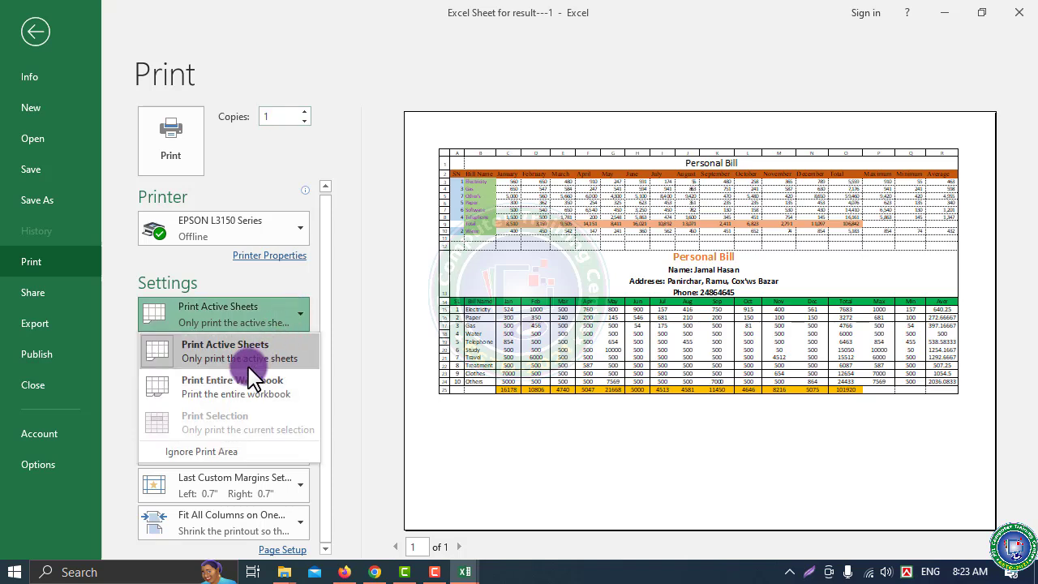
{"action": "left_click", "coordinate": [535, 284]}
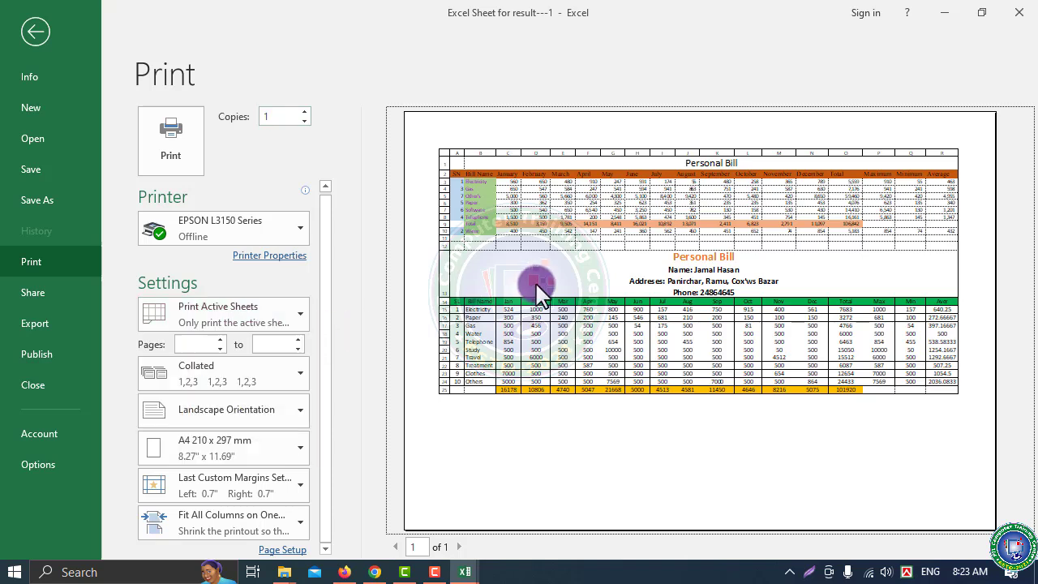
Select the first Personal Bill table, A1 to R10, on the worksheet
{"action": "left_click", "coordinate": [33, 36]}
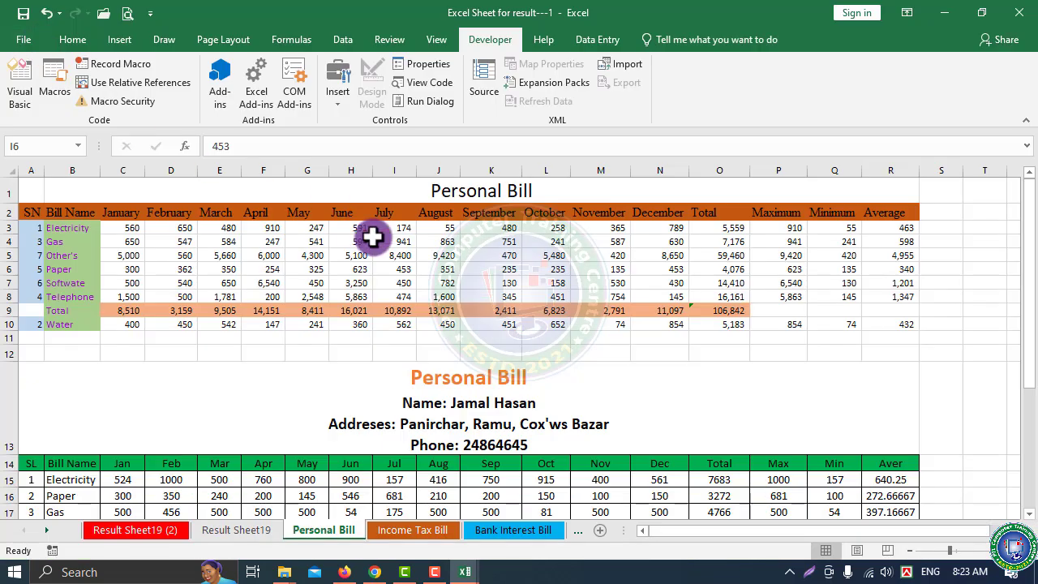
{"action": "left_click_drag", "start_coordinate": [431, 192], "coordinate": [429, 323]}
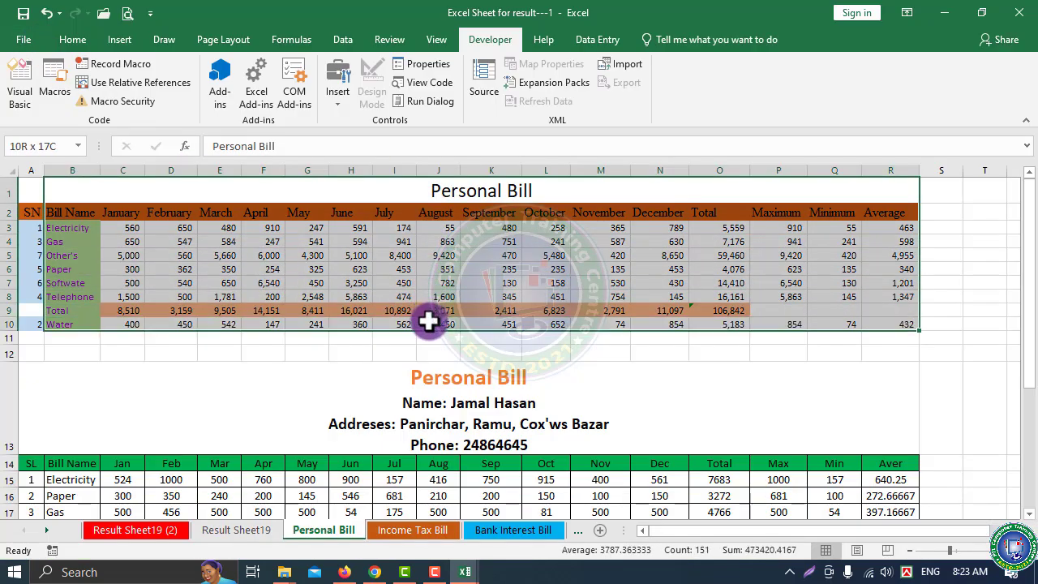
{"action": "left_click", "coordinate": [209, 428]}
{"action": "left_click_drag", "start_coordinate": [39, 190], "coordinate": [550, 324]}
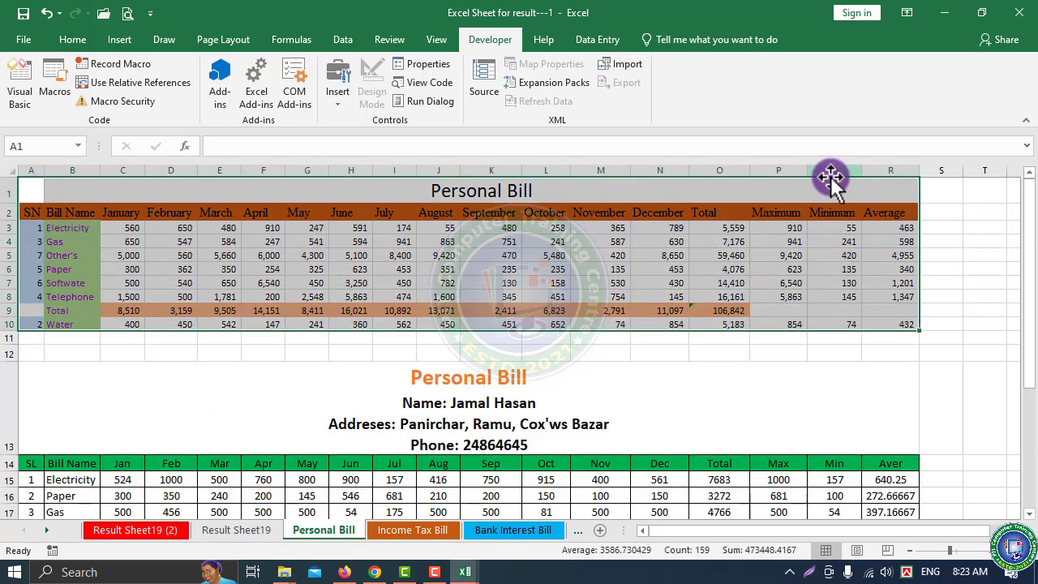
{"action": "scroll", "coordinate": [366, 433], "scroll_direction": "down", "scroll_amount": 3}
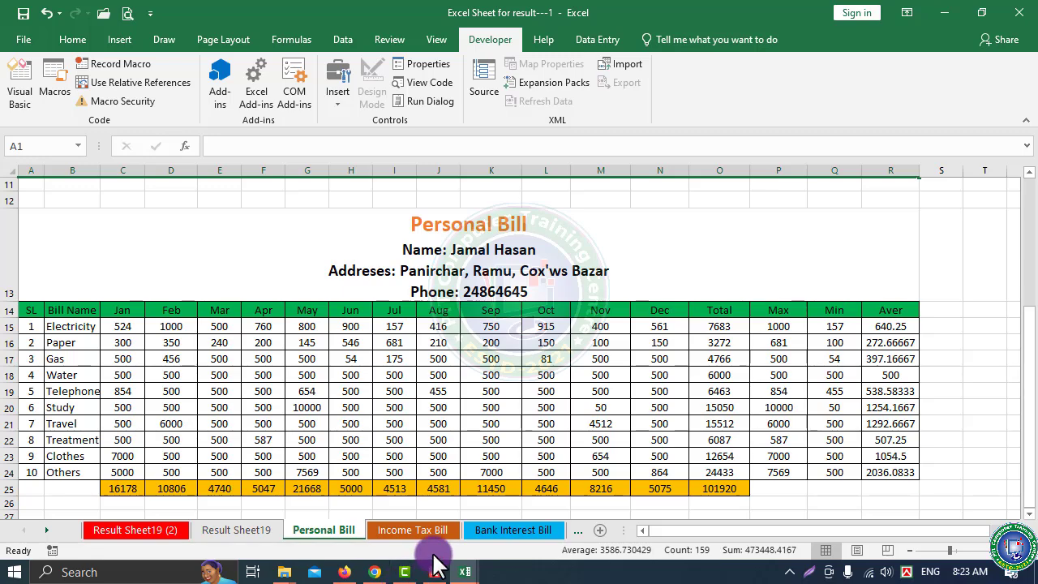
{"action": "scroll", "coordinate": [404, 394], "scroll_direction": "up", "scroll_amount": 3}
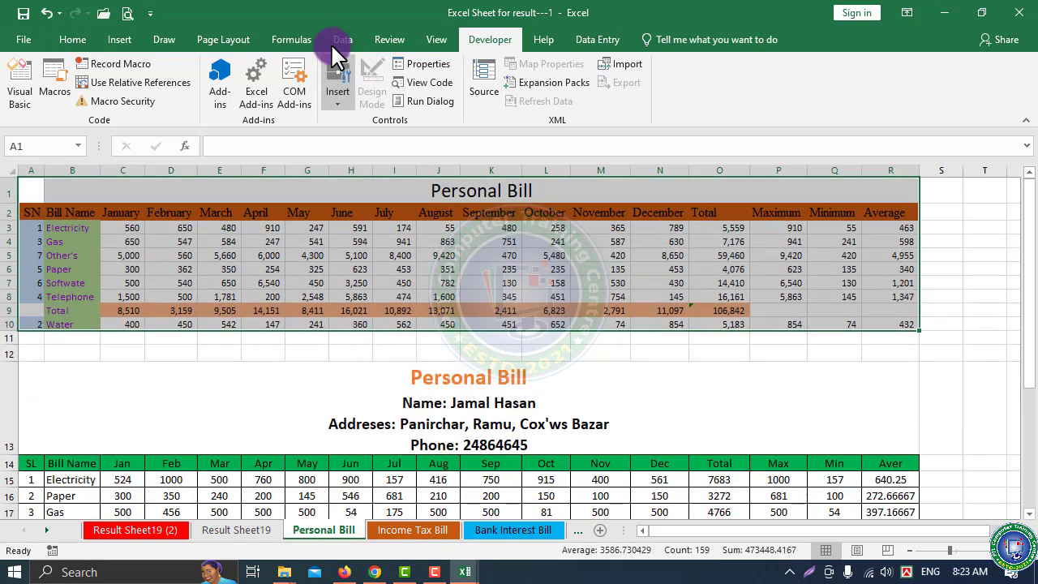
In Print settings, choose Print Selection so only the selected table is previewed
{"action": "left_click", "coordinate": [23, 40]}
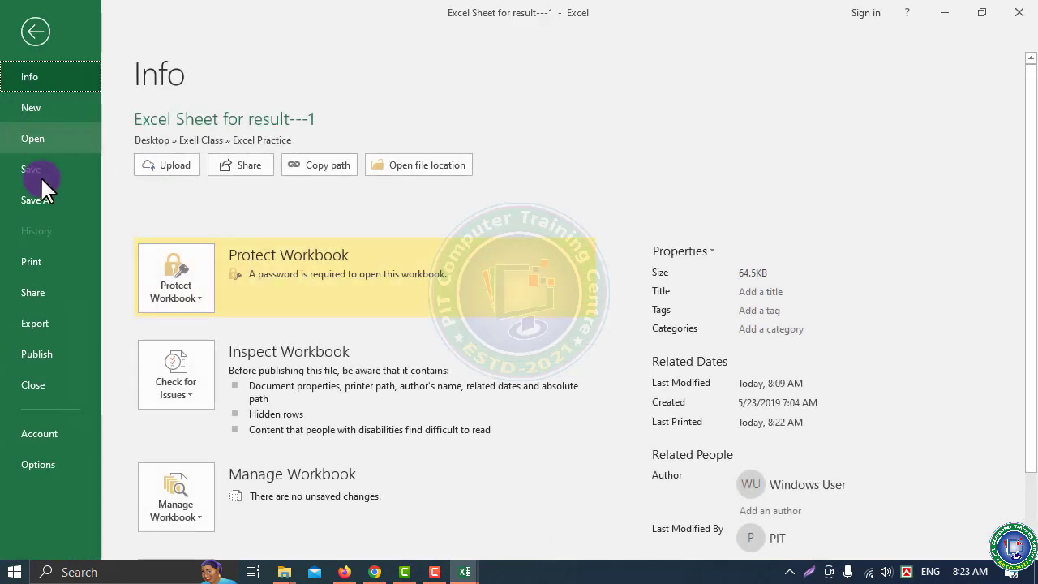
{"action": "left_click", "coordinate": [43, 263]}
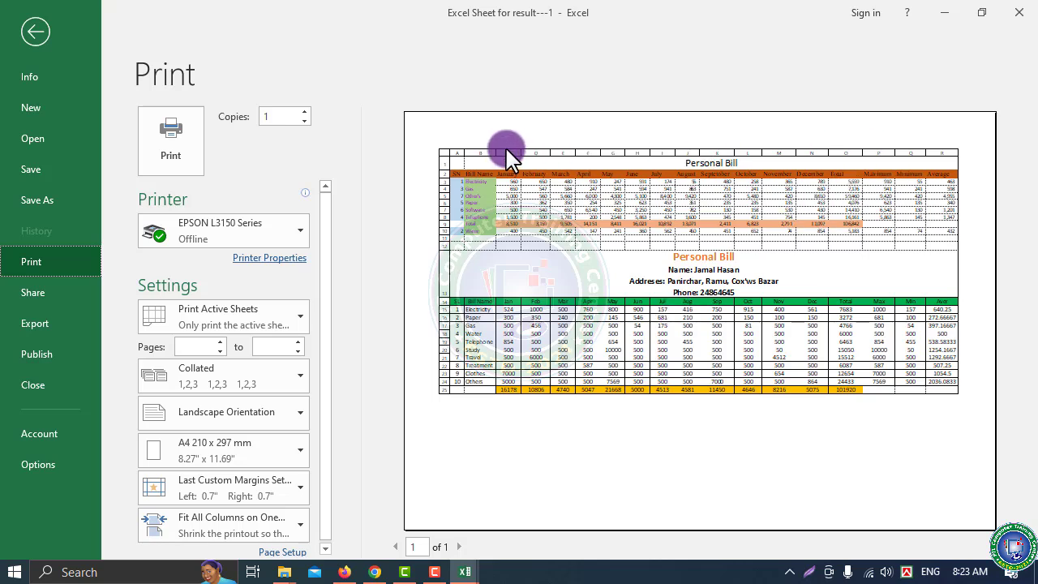
{"action": "left_click", "coordinate": [233, 316]}
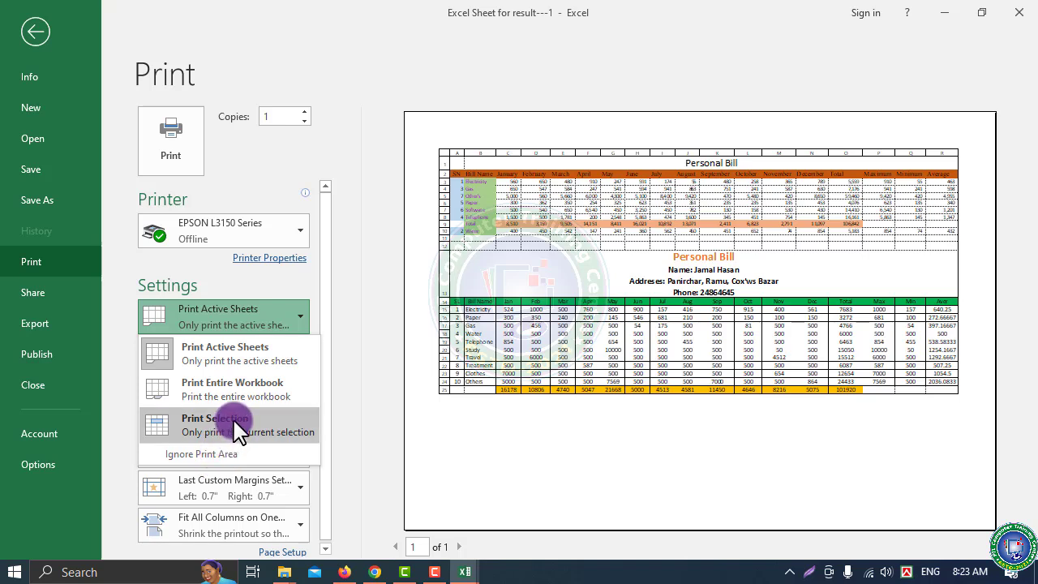
{"action": "left_click", "coordinate": [237, 430]}
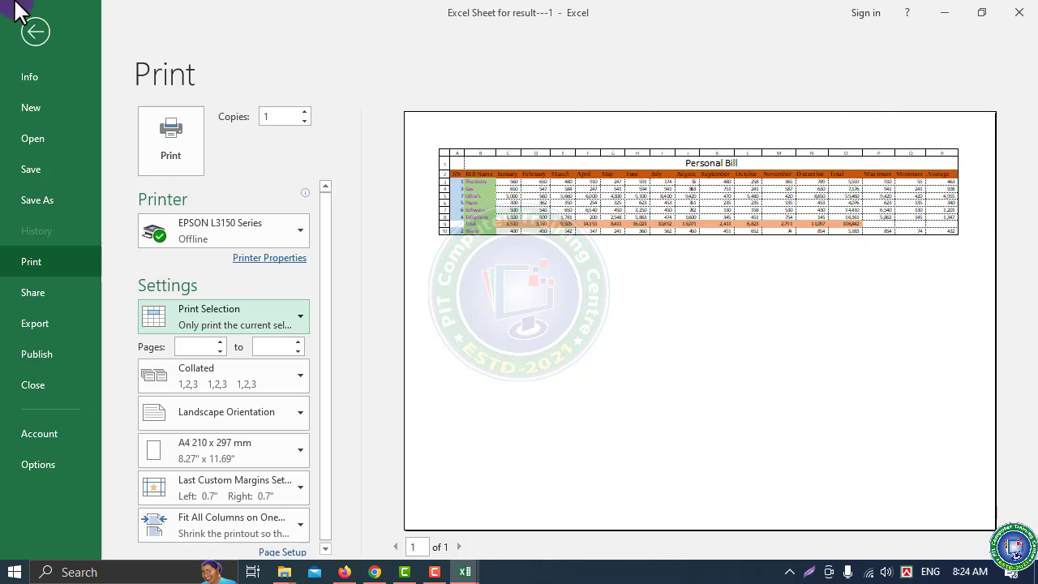
{"action": "left_click", "coordinate": [297, 320]}
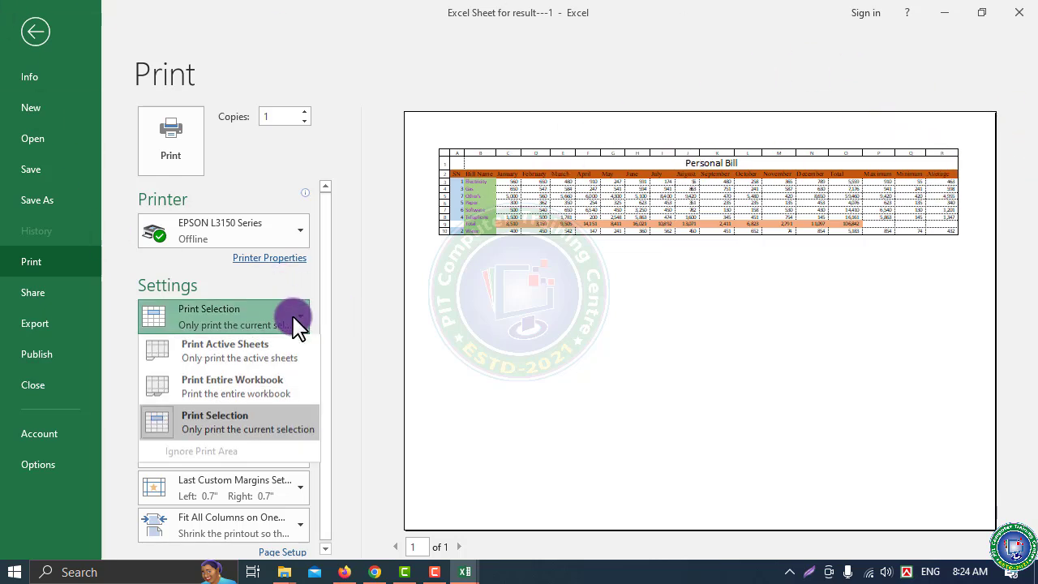
Switch printing to Entire Workbook, then return to the sheet and select cell A13
{"action": "left_click", "coordinate": [203, 386]}
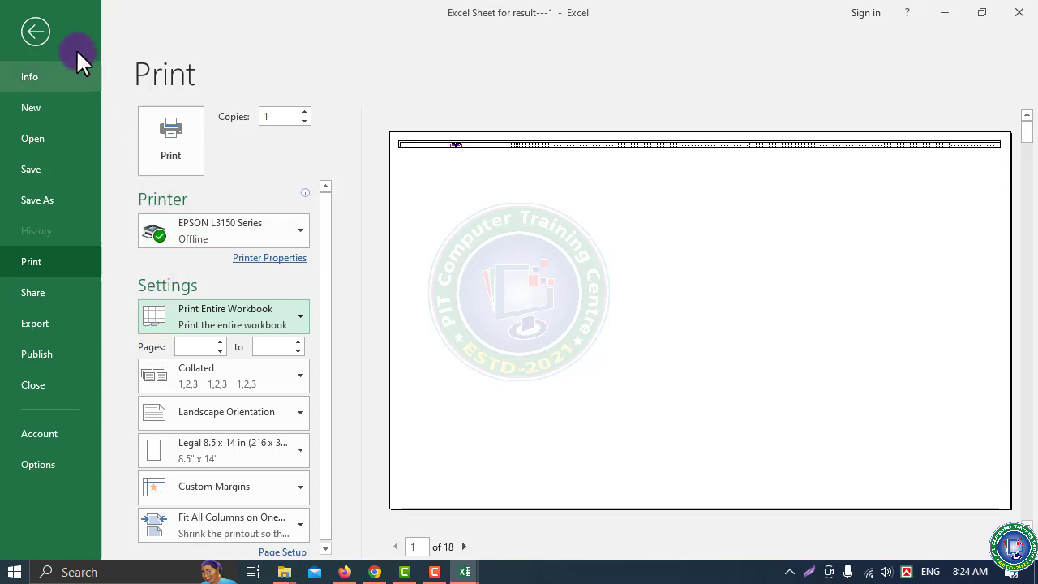
{"action": "left_click", "coordinate": [32, 32]}
{"action": "left_click", "coordinate": [232, 262]}
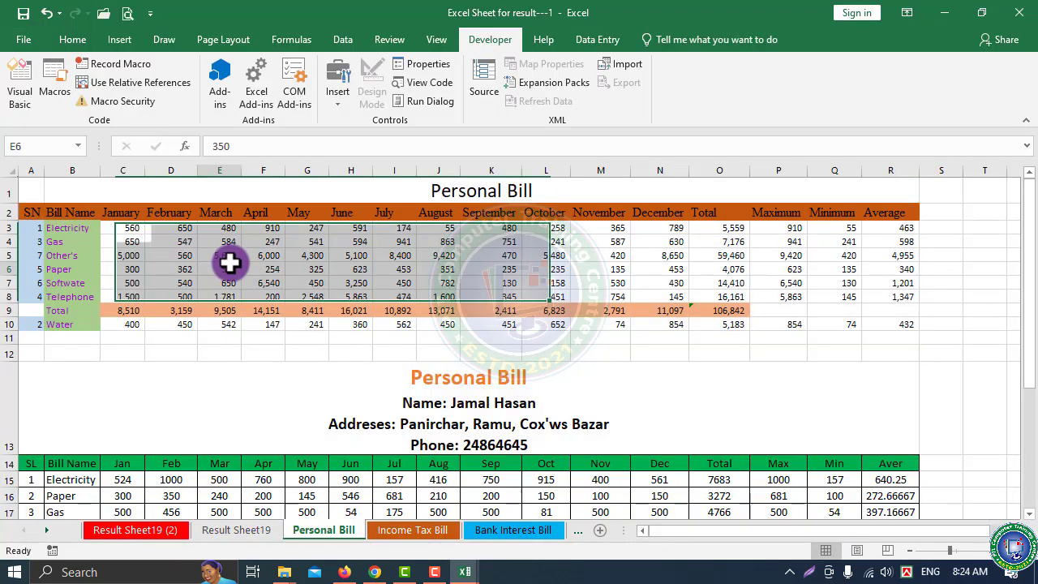
{"action": "left_click", "coordinate": [178, 394]}
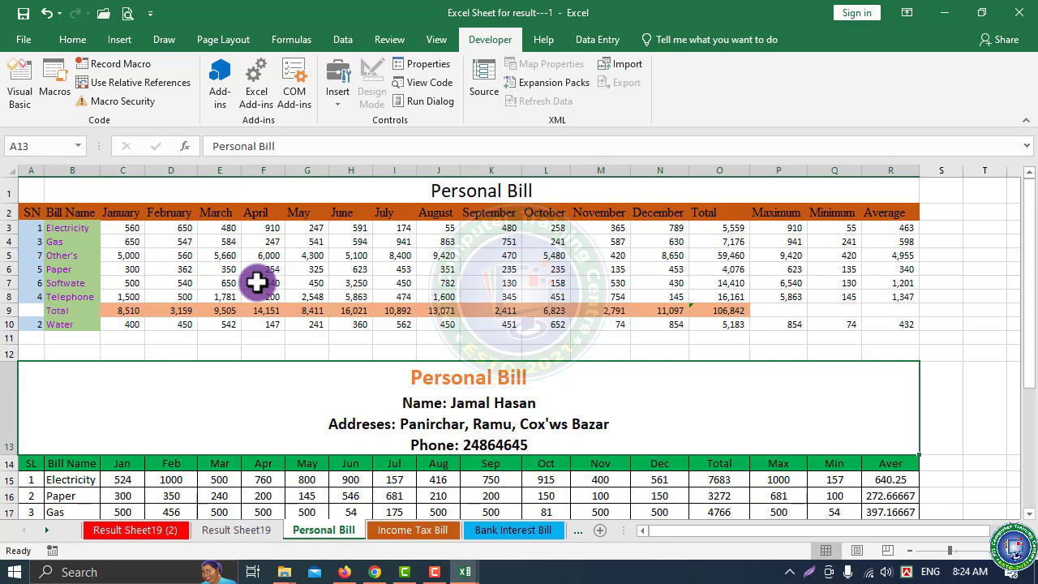
Reopen print settings with Ctrl+P and limit printing to Print Active Sheets
{"action": "key", "text": "ctrl+p"}
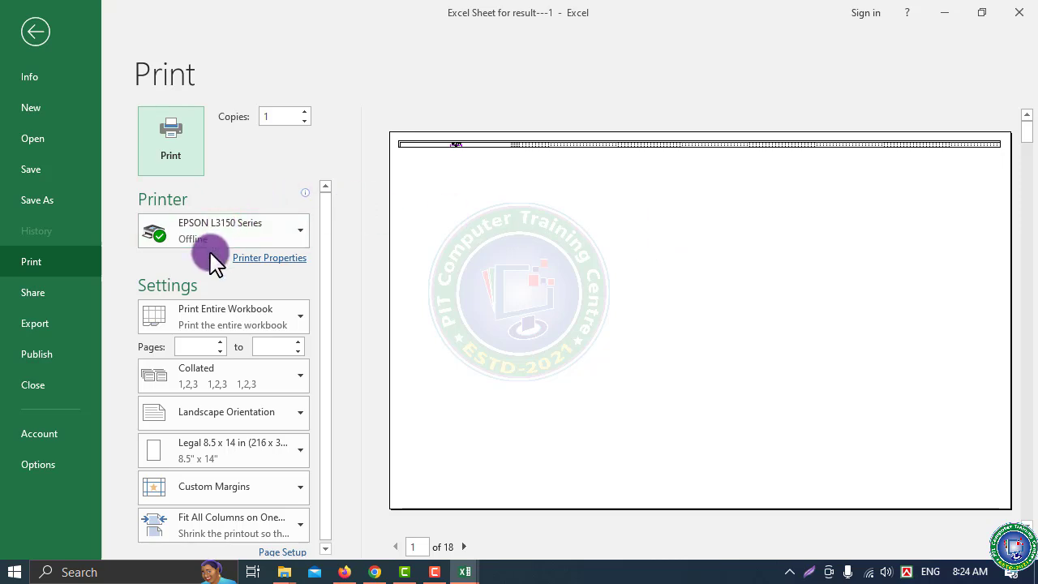
{"action": "left_click", "coordinate": [253, 326]}
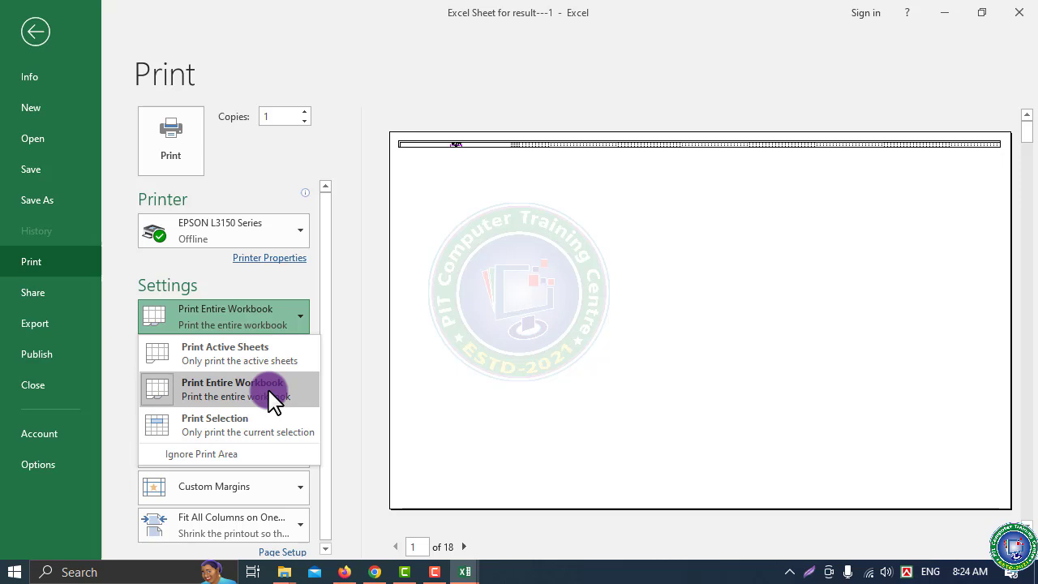
{"action": "left_click", "coordinate": [232, 363]}
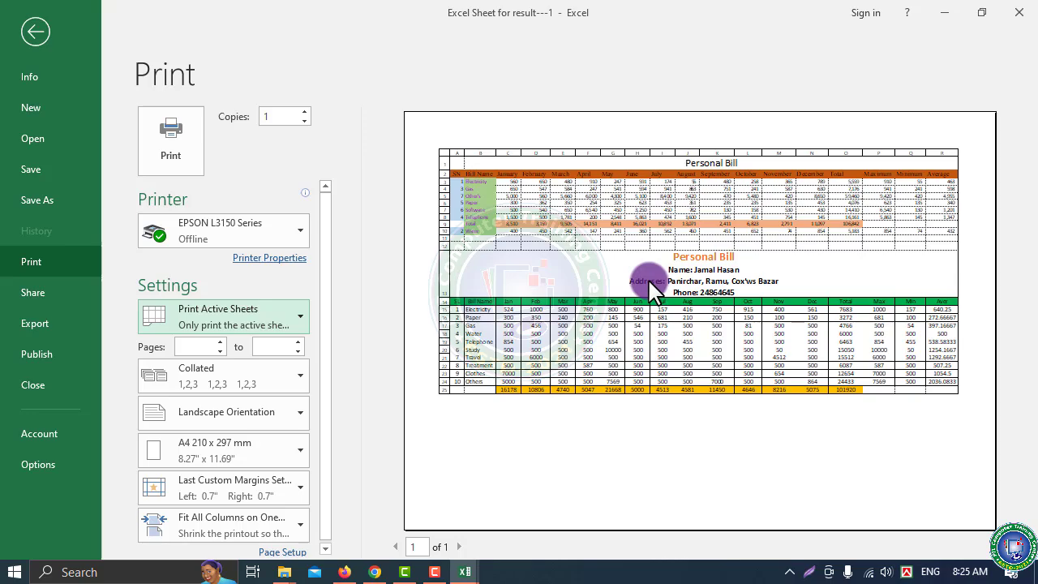
Copy the second Personal Bill table, A13:R25
{"action": "left_click", "coordinate": [40, 35]}
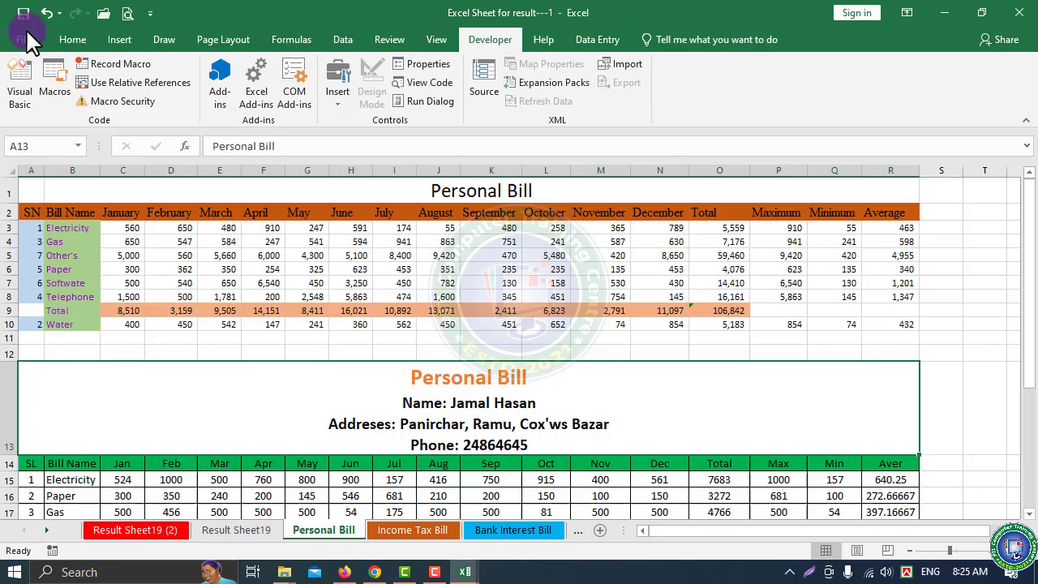
{"action": "left_click_drag", "start_coordinate": [376, 394], "coordinate": [413, 482]}
{"action": "key", "text": "ctrl+c"}
{"action": "scroll", "coordinate": [343, 475], "scroll_direction": "down", "scroll_amount": 5}
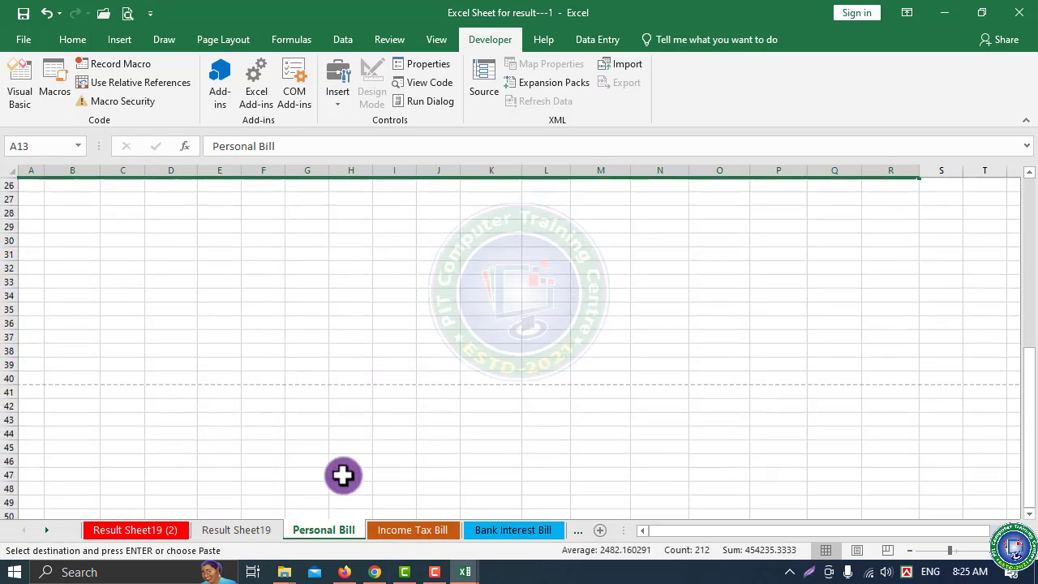
{"action": "left_click", "coordinate": [122, 254]}
{"action": "left_click", "coordinate": [31, 254]}
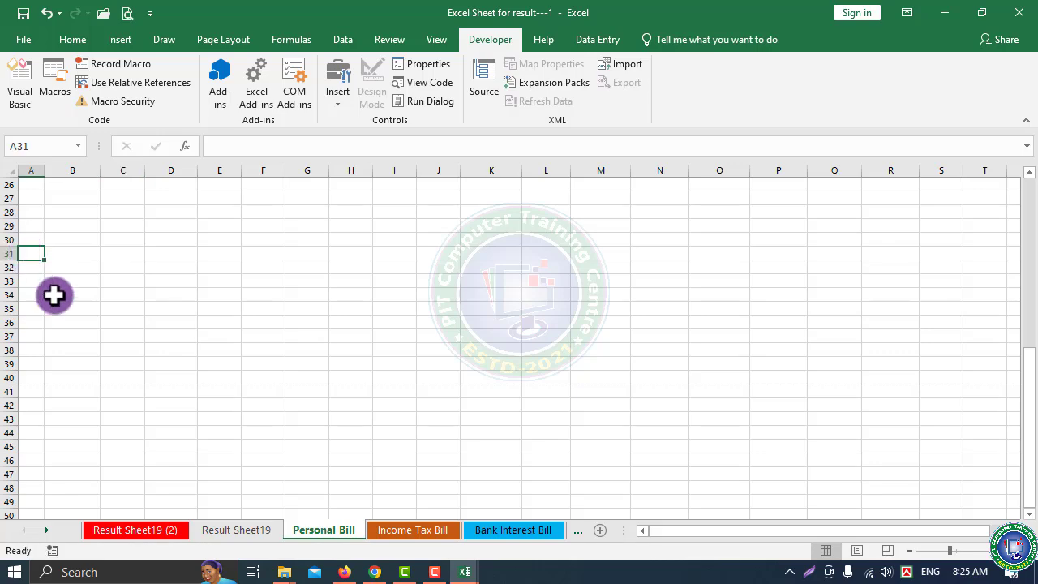
{"action": "left_click", "coordinate": [78, 282]}
{"action": "left_click", "coordinate": [31, 241]}
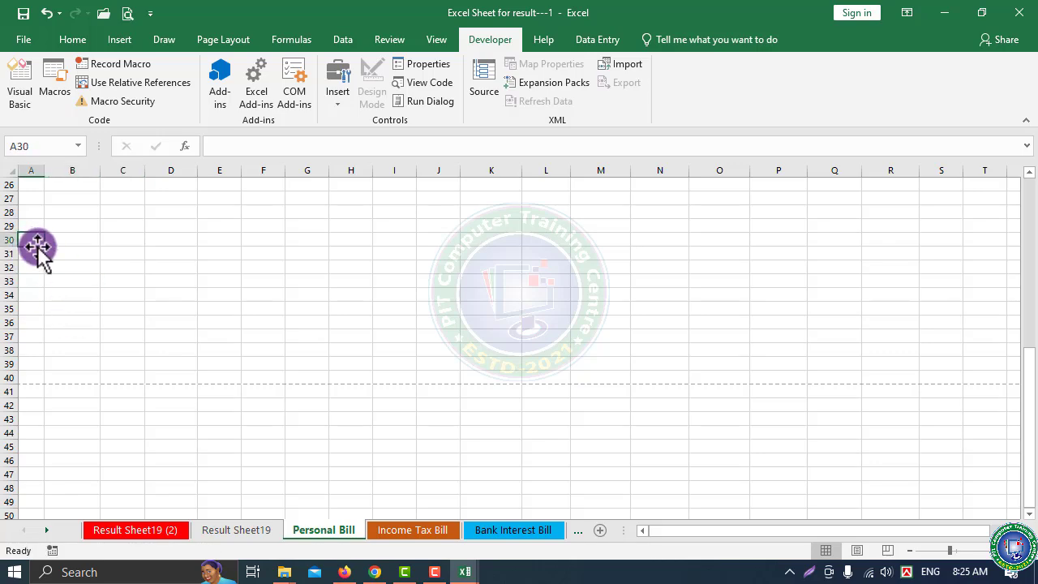
{"action": "scroll", "coordinate": [243, 405], "scroll_direction": "up", "scroll_amount": 8}
{"action": "left_click_drag", "start_coordinate": [288, 373], "coordinate": [343, 487]}
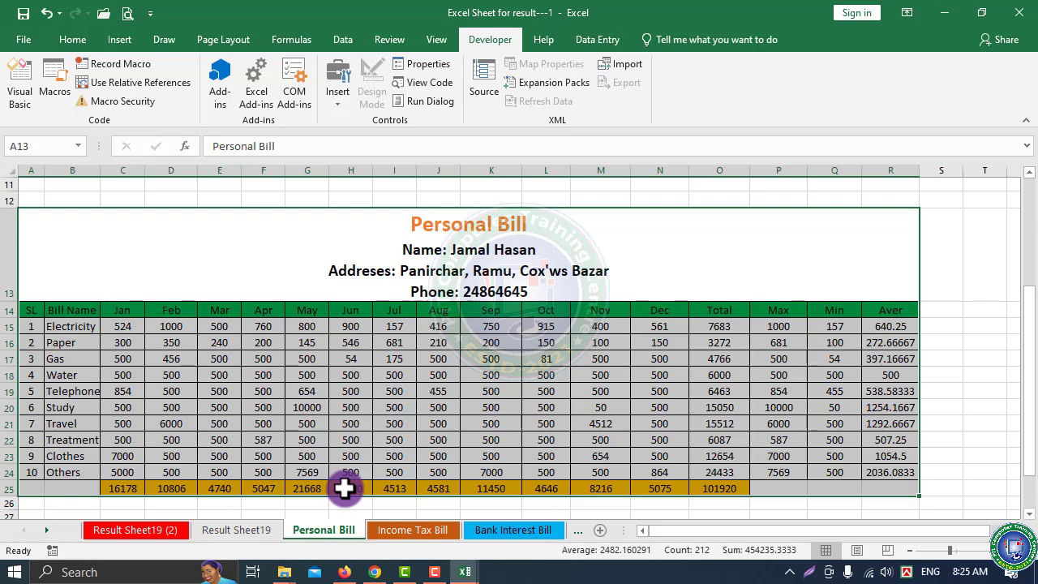
{"action": "key", "text": "ctrl+c"}
Paste copies of the Personal Bill table at A28 and A46
{"action": "scroll", "coordinate": [243, 489], "scroll_direction": "down", "scroll_amount": 3}
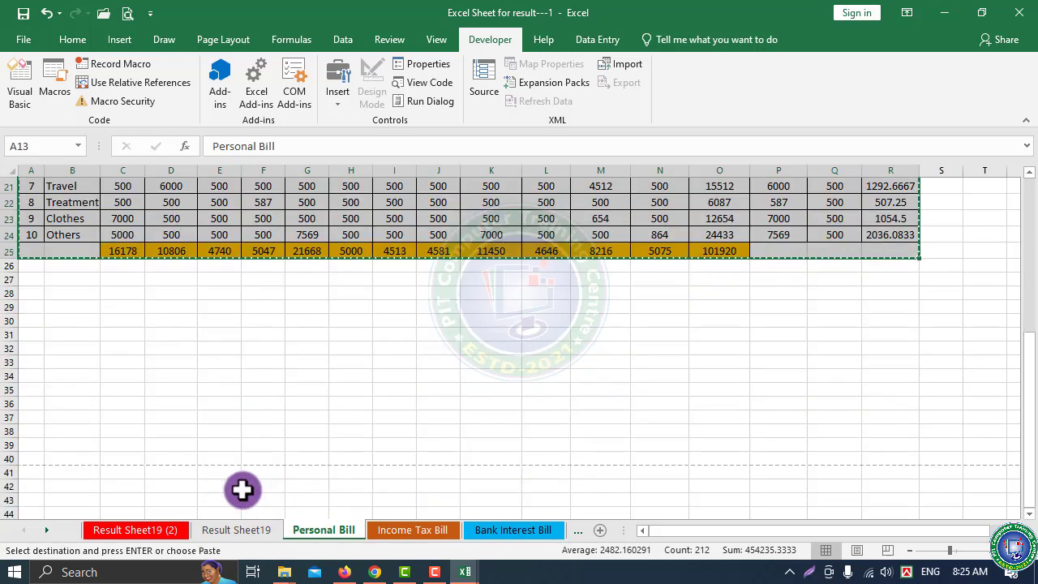
{"action": "left_click", "coordinate": [31, 293]}
{"action": "key", "text": "ctrl+v"}
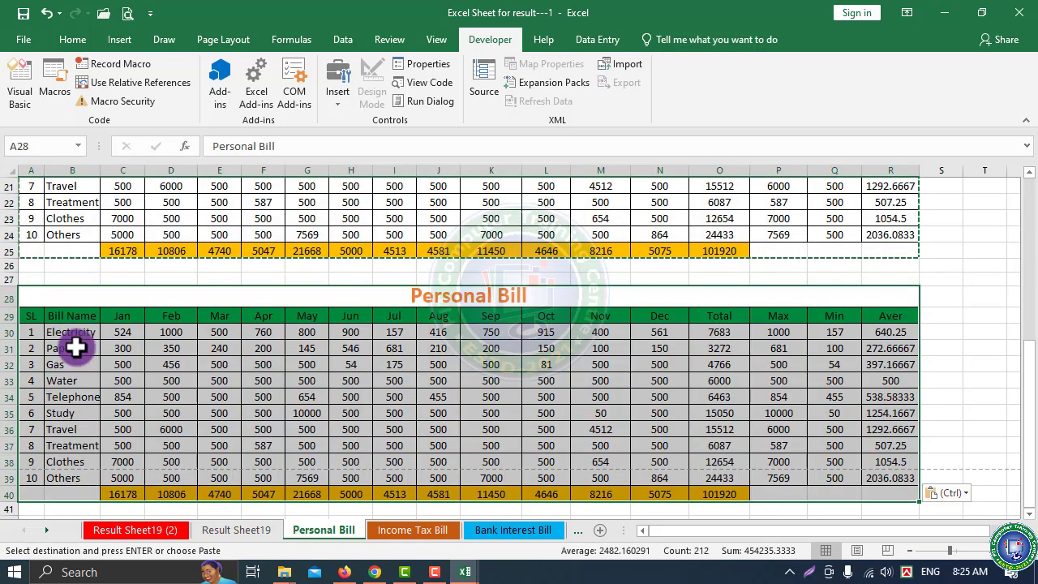
{"action": "scroll", "coordinate": [76, 343], "scroll_direction": "down", "scroll_amount": 5}
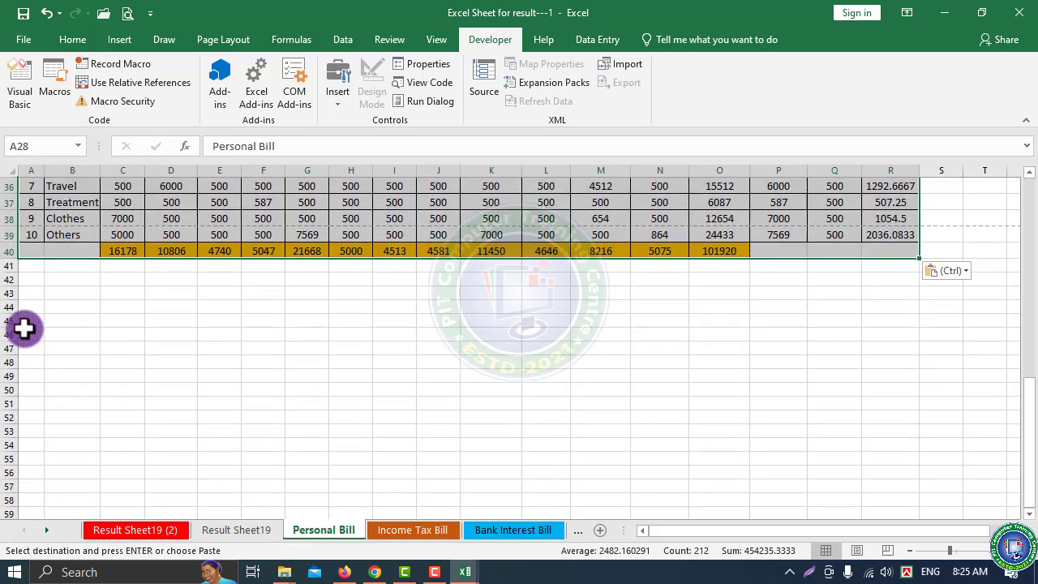
{"action": "left_click", "coordinate": [26, 333]}
{"action": "key", "text": "ctrl+v"}
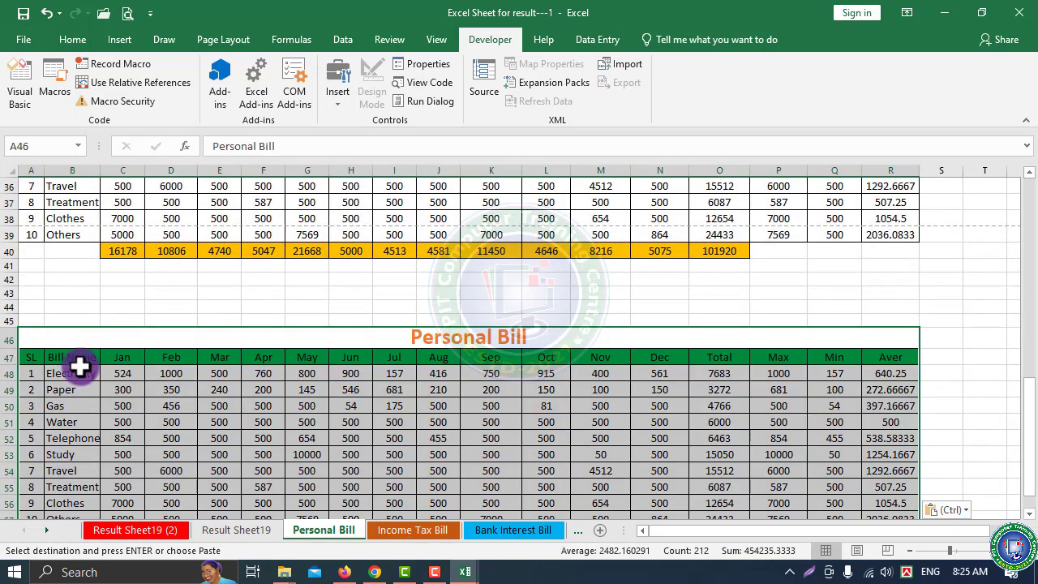
Paste two more copies at A62 and A76, then open the print preview
{"action": "scroll", "coordinate": [81, 369], "scroll_direction": "down", "scroll_amount": 7}
{"action": "left_click", "coordinate": [27, 279]}
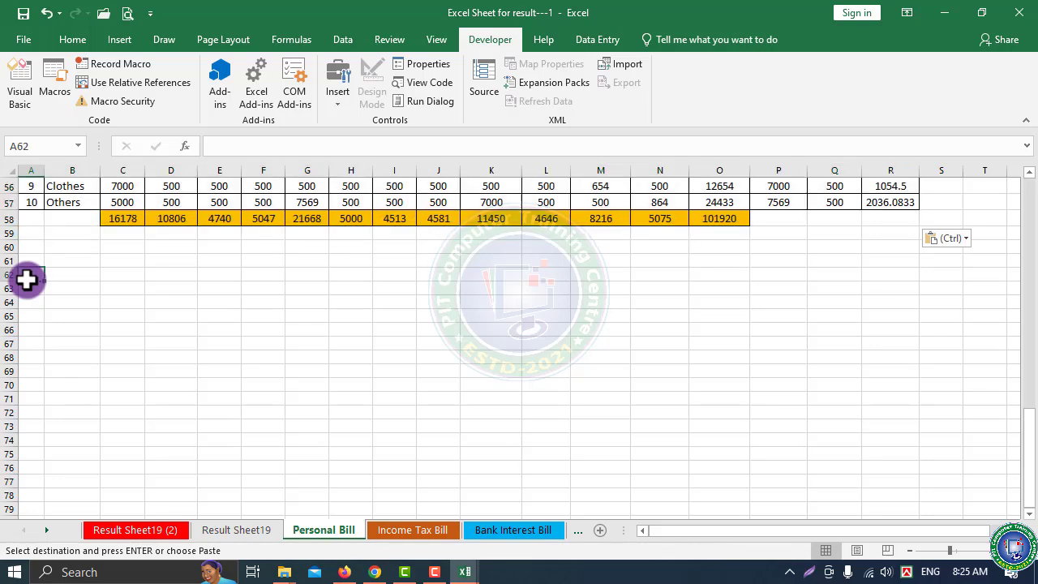
{"action": "key", "text": "ctrl+v"}
{"action": "scroll", "coordinate": [41, 297], "scroll_direction": "down", "scroll_amount": 3}
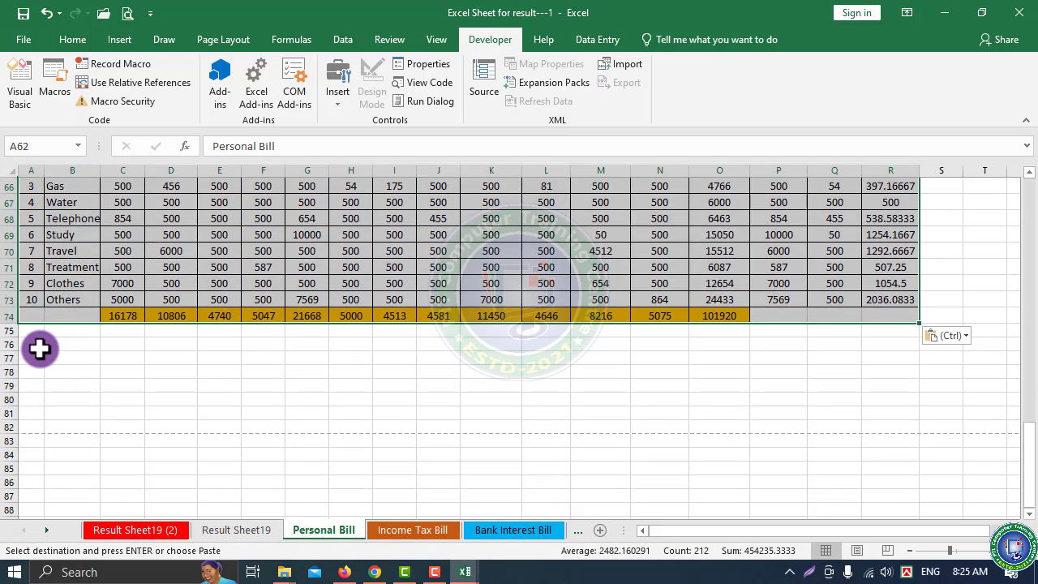
{"action": "left_click", "coordinate": [29, 344]}
{"action": "key", "text": "ctrl+v"}
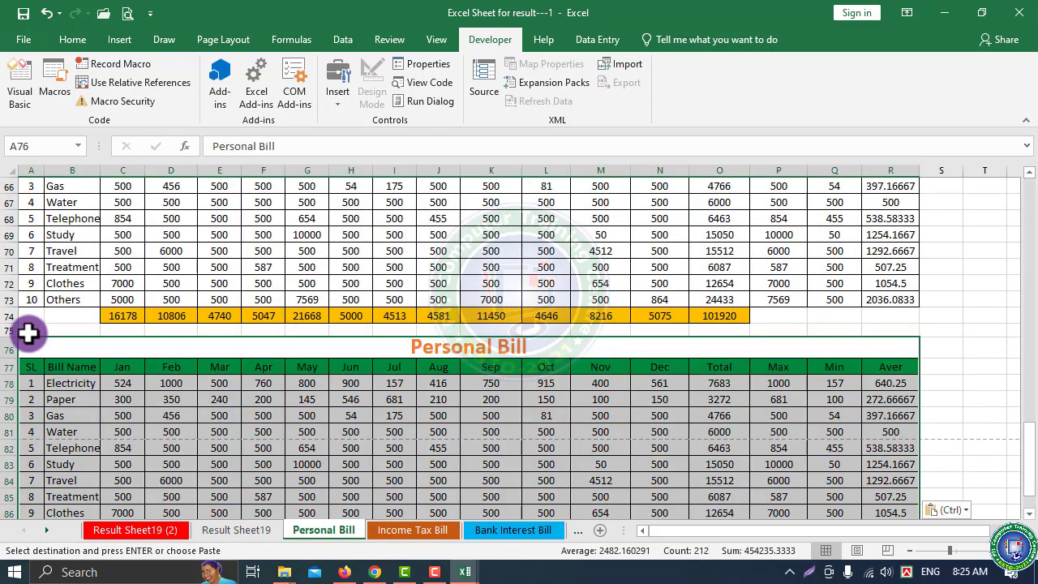
{"action": "scroll", "coordinate": [279, 385], "scroll_direction": "up", "scroll_amount": 10}
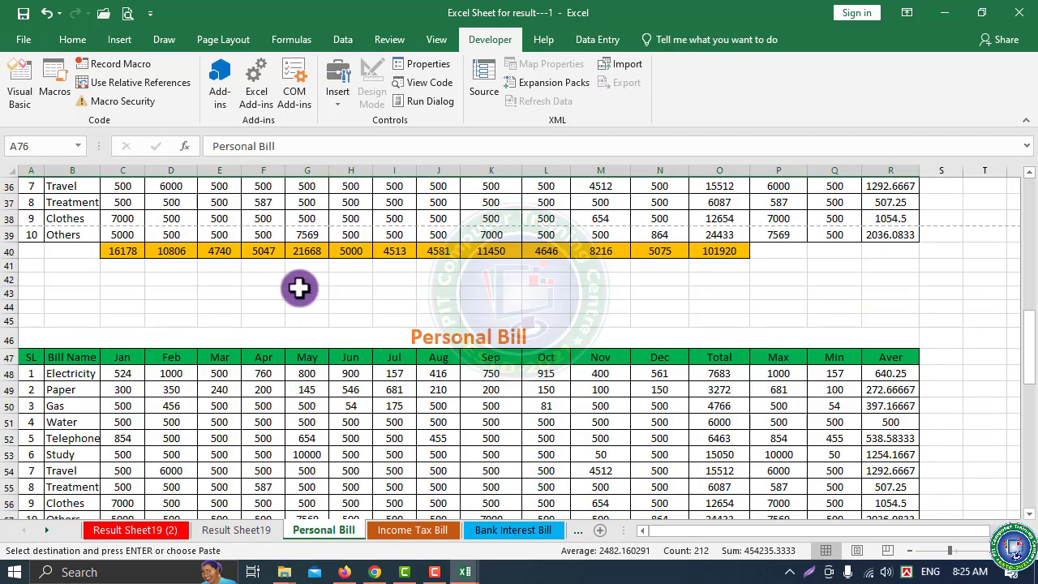
{"action": "left_click", "coordinate": [297, 287]}
{"action": "scroll", "coordinate": [252, 352], "scroll_direction": "up", "scroll_amount": 10}
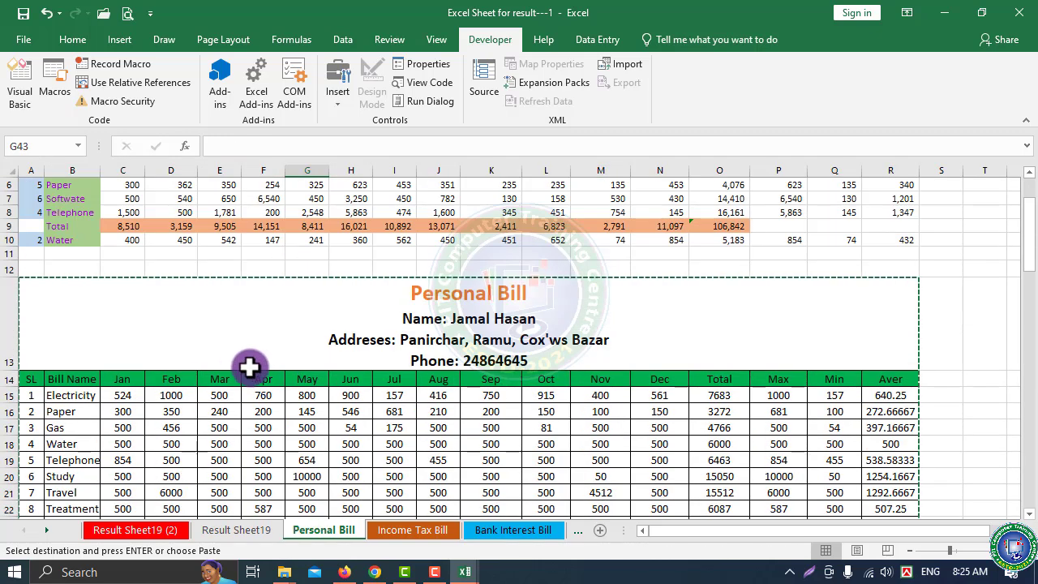
{"action": "key", "text": "ctrl+p"}
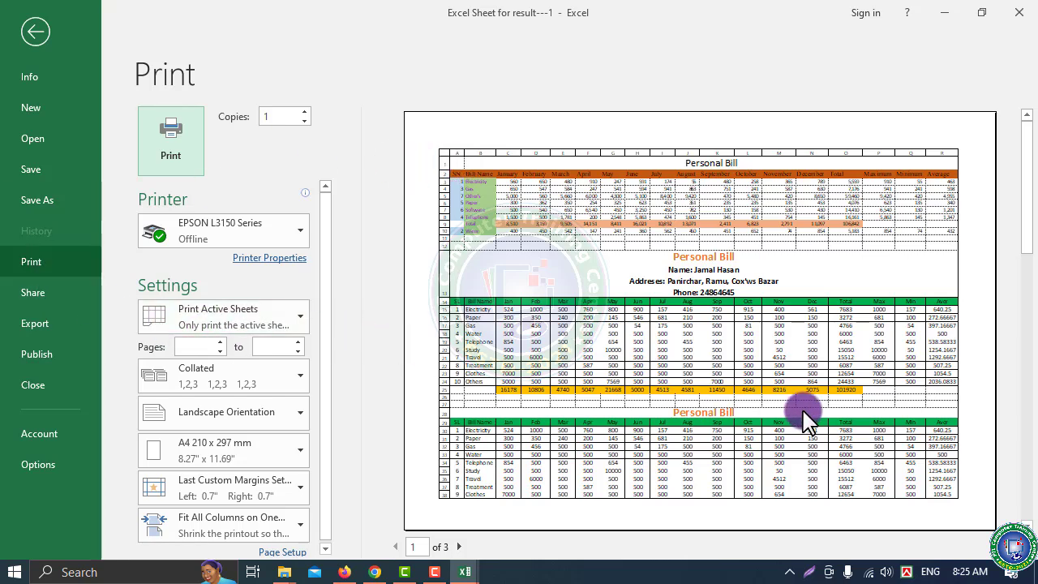
{"action": "left_click", "coordinate": [189, 348]}
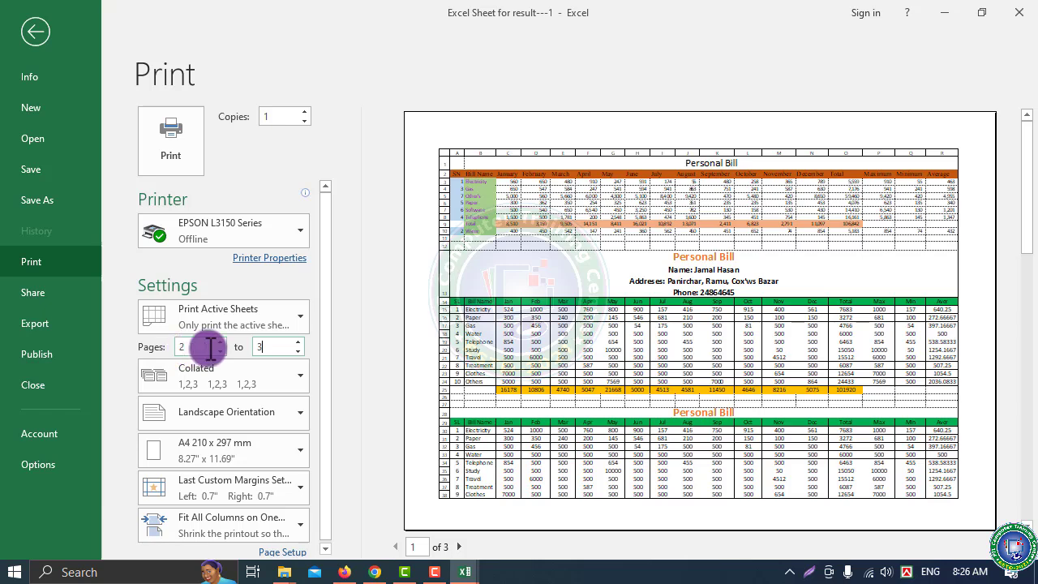
{"action": "left_click_drag", "start_coordinate": [201, 346], "coordinate": [174, 347]}
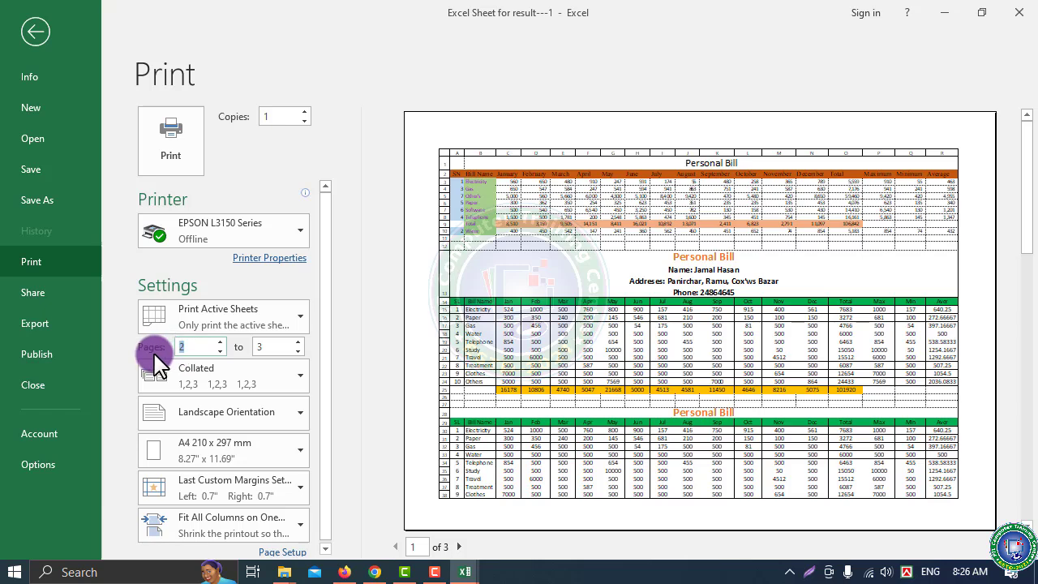
{"action": "key", "text": "BackSpace"}
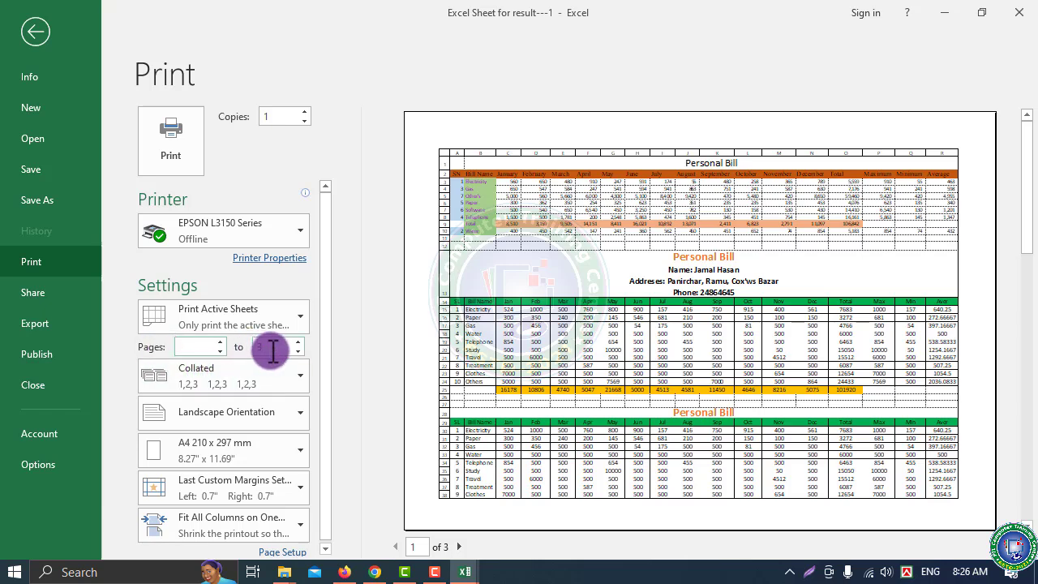
{"action": "left_click", "coordinate": [186, 160]}
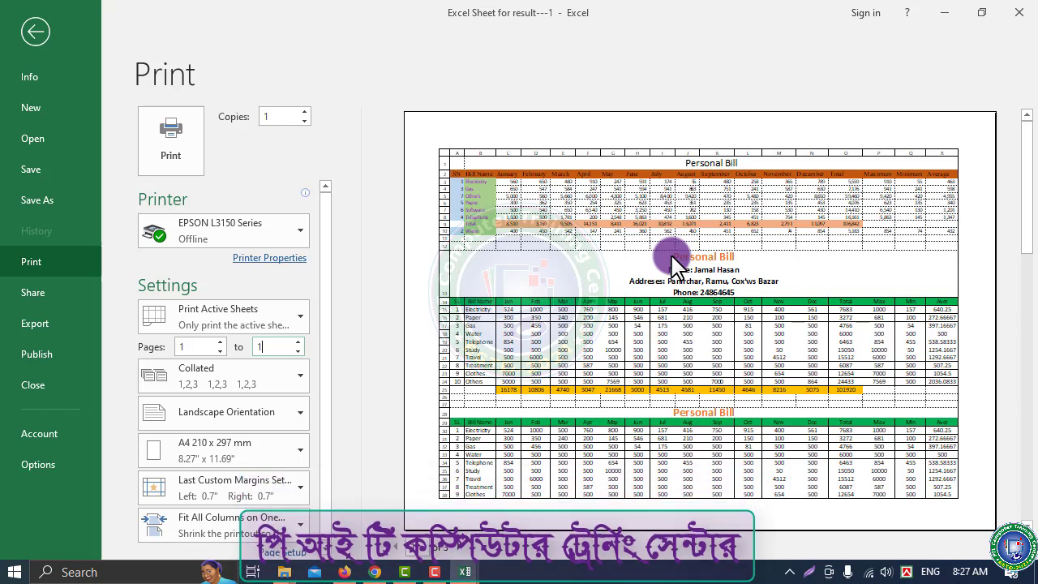
Set the printout to Portrait orientation with No Scaling, then return to the sheet
{"action": "left_click", "coordinate": [258, 417]}
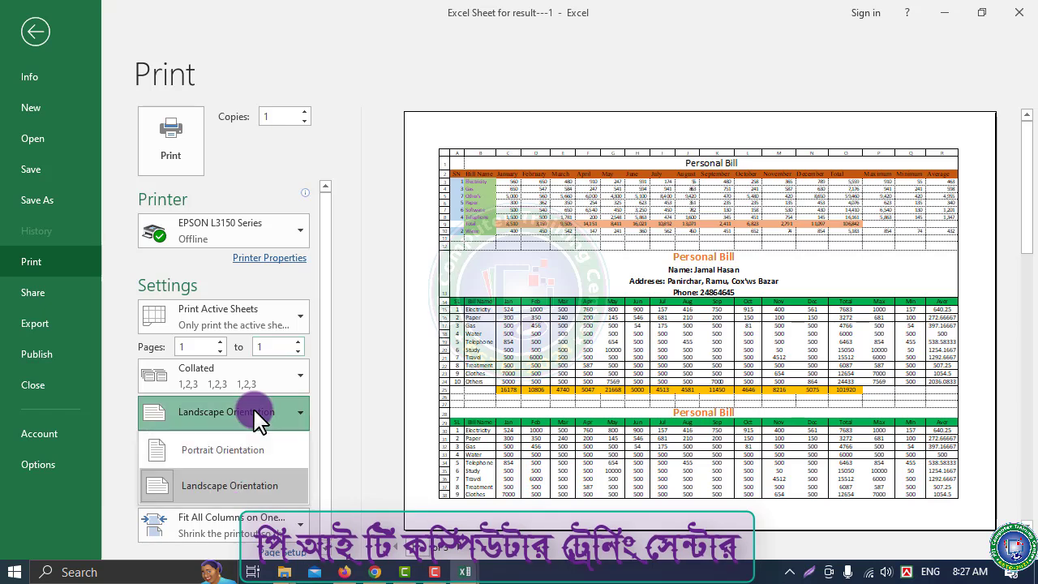
{"action": "left_click", "coordinate": [231, 441]}
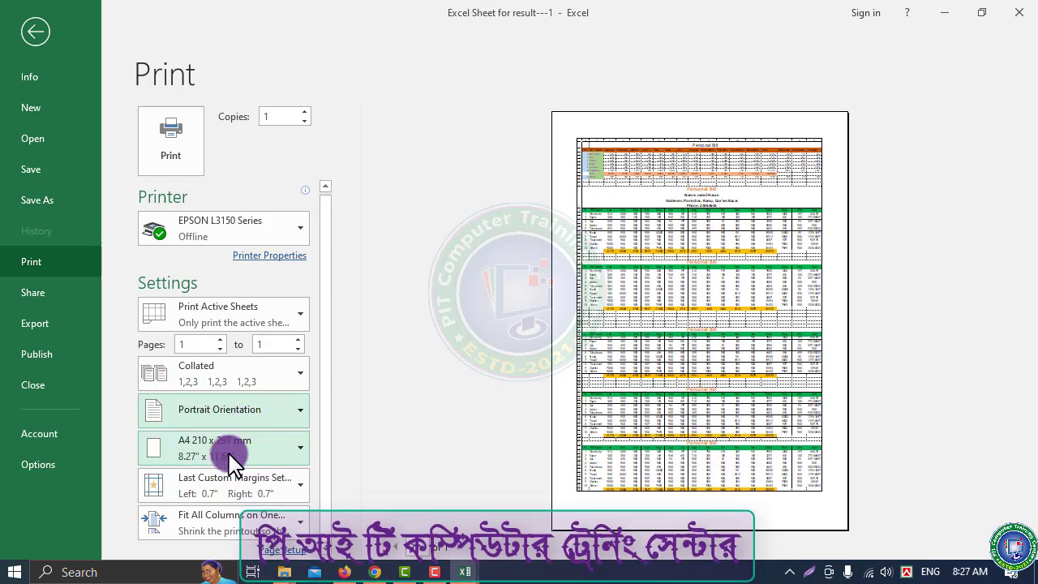
{"action": "left_click", "coordinate": [219, 482]}
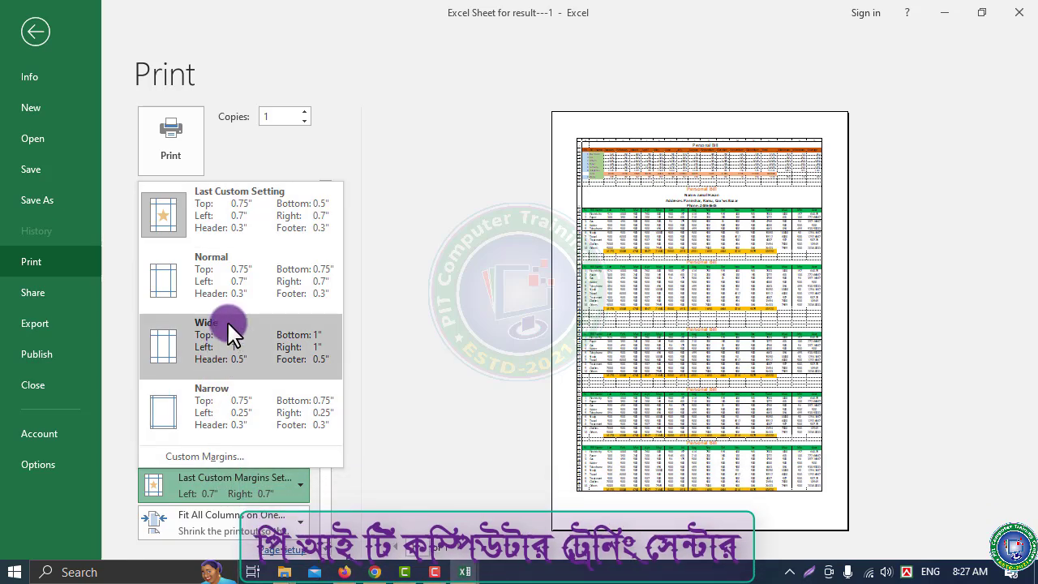
{"action": "left_click", "coordinate": [183, 527]}
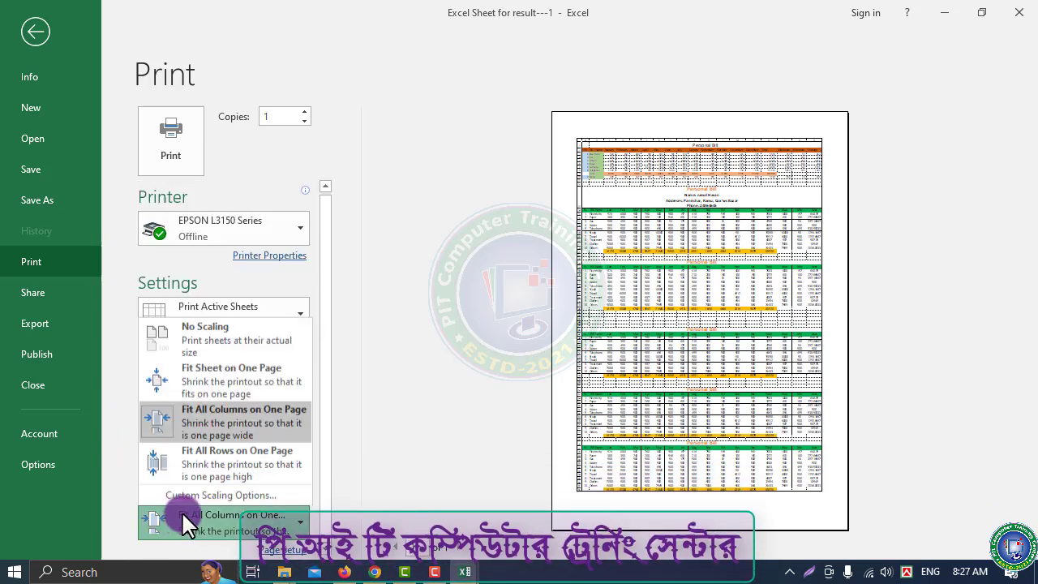
{"action": "key", "text": "Escape"}
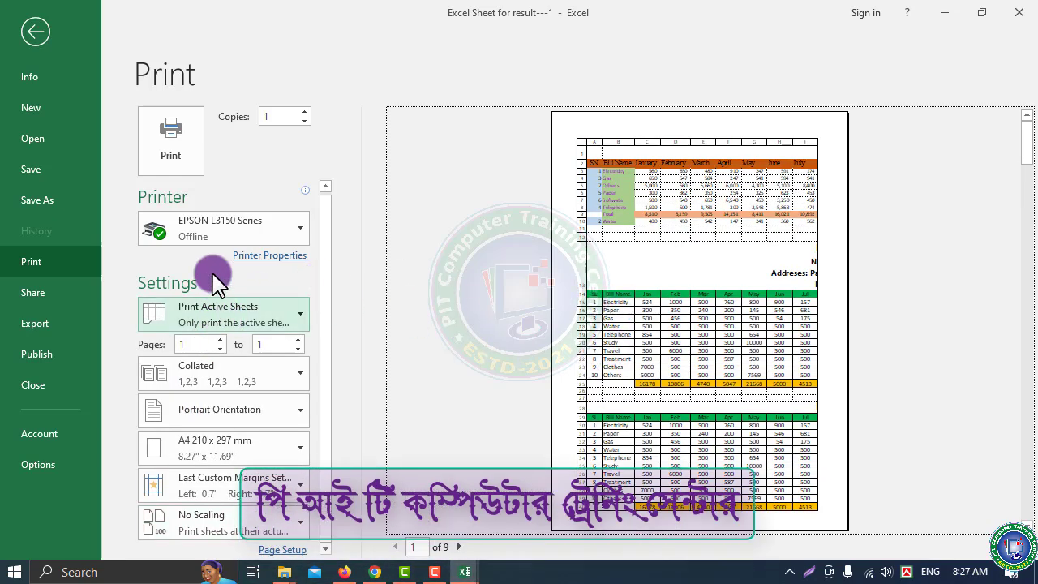
{"action": "left_click", "coordinate": [33, 30]}
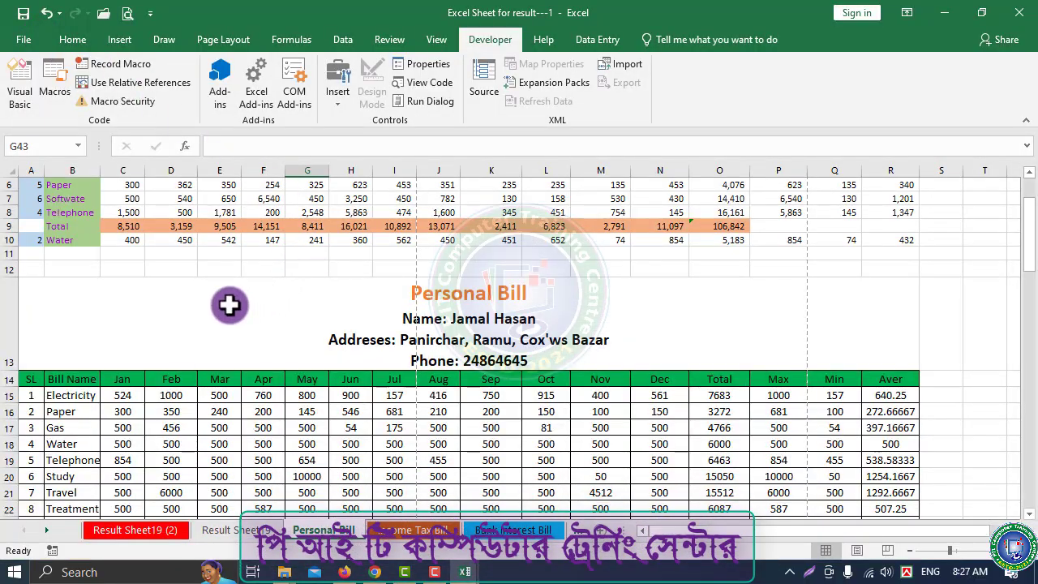
{"action": "scroll", "coordinate": [232, 333], "scroll_direction": "down", "scroll_amount": 5}
{"action": "scroll", "coordinate": [240, 347], "scroll_direction": "up", "scroll_amount": 1}
{"action": "key", "text": "alt"}
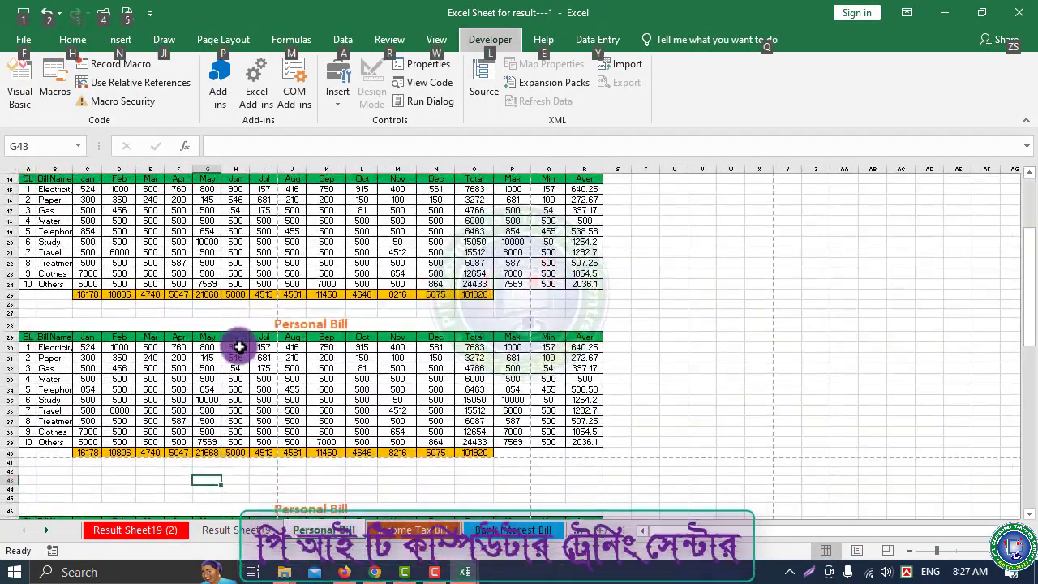
{"action": "key", "text": "p"}
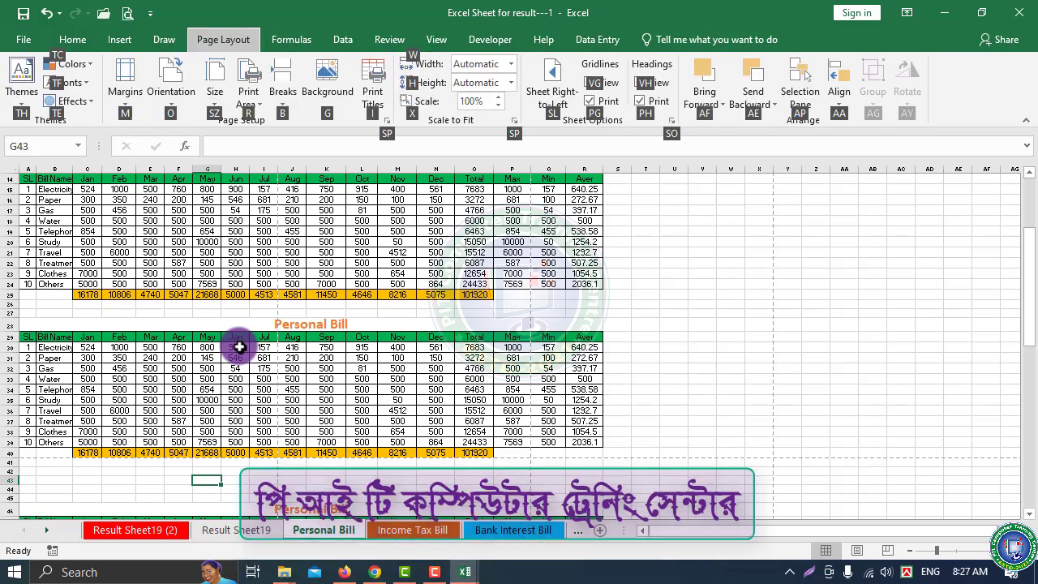
{"action": "left_click", "coordinate": [280, 283]}
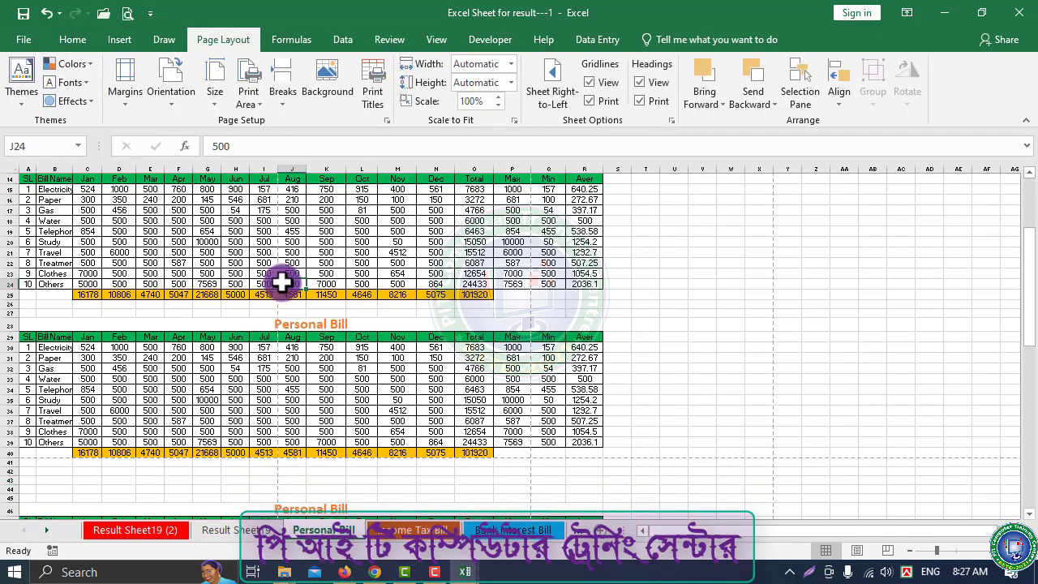
{"action": "key", "text": "ctrl+p"}
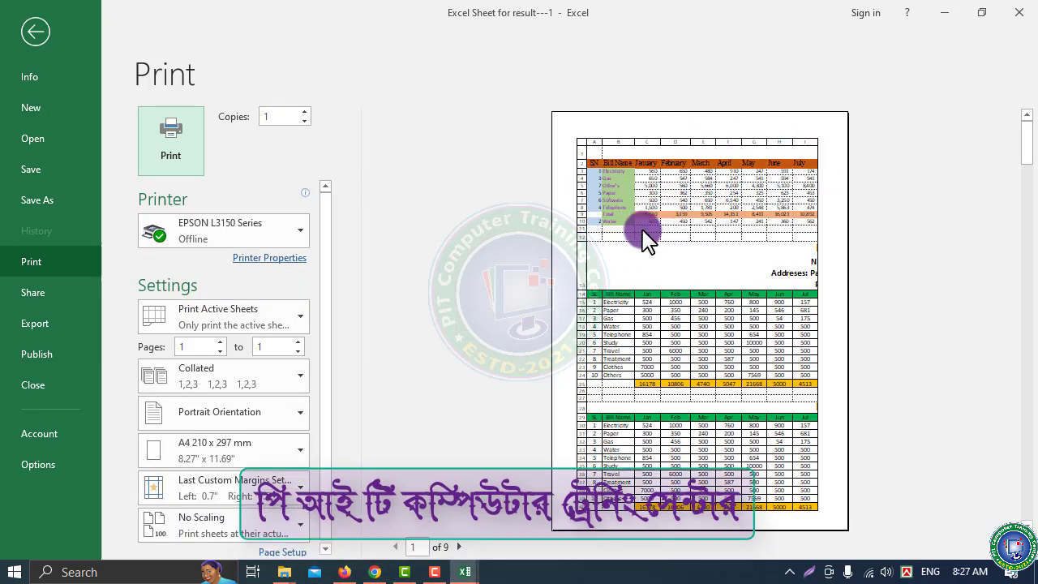
{"action": "left_click", "coordinate": [659, 332]}
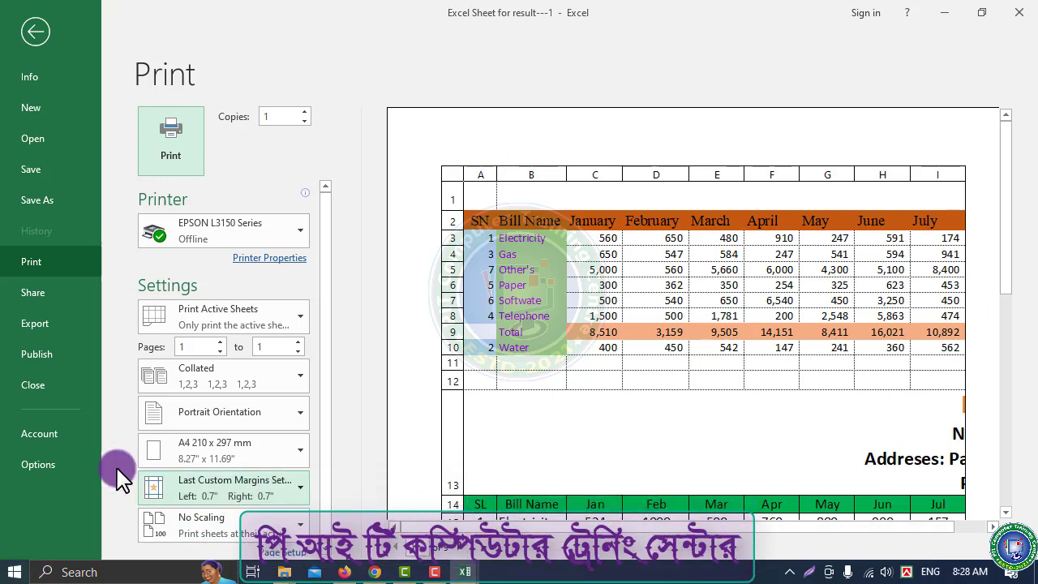
{"action": "scroll", "coordinate": [203, 413], "scroll_direction": "down", "scroll_amount": 1}
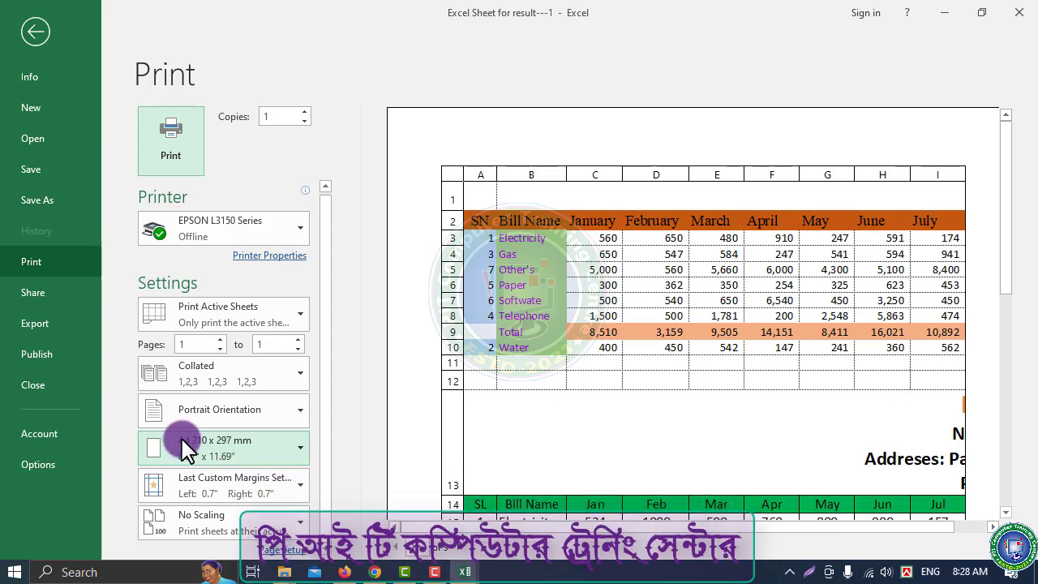
{"action": "left_click", "coordinate": [267, 457]}
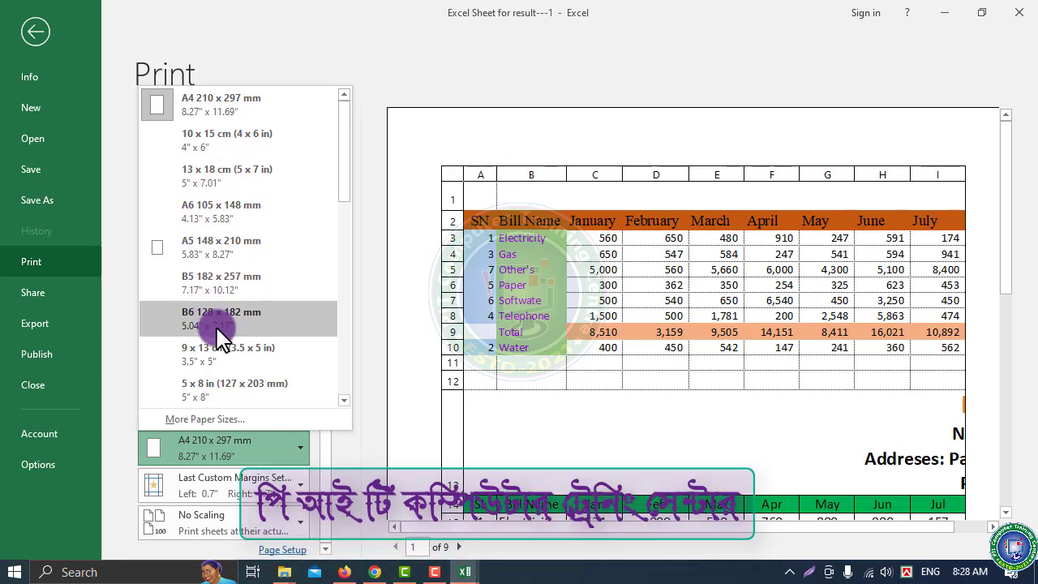
{"action": "scroll", "coordinate": [220, 349], "scroll_direction": "down", "scroll_amount": 2}
{"action": "scroll", "coordinate": [227, 349], "scroll_direction": "down", "scroll_amount": 2}
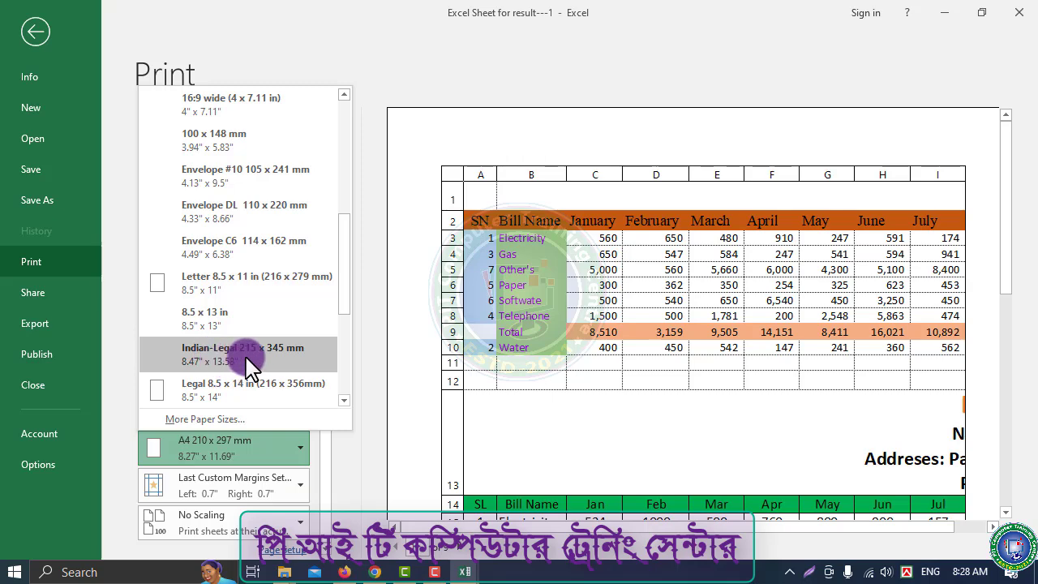
{"action": "scroll", "coordinate": [235, 356], "scroll_direction": "down", "scroll_amount": 3}
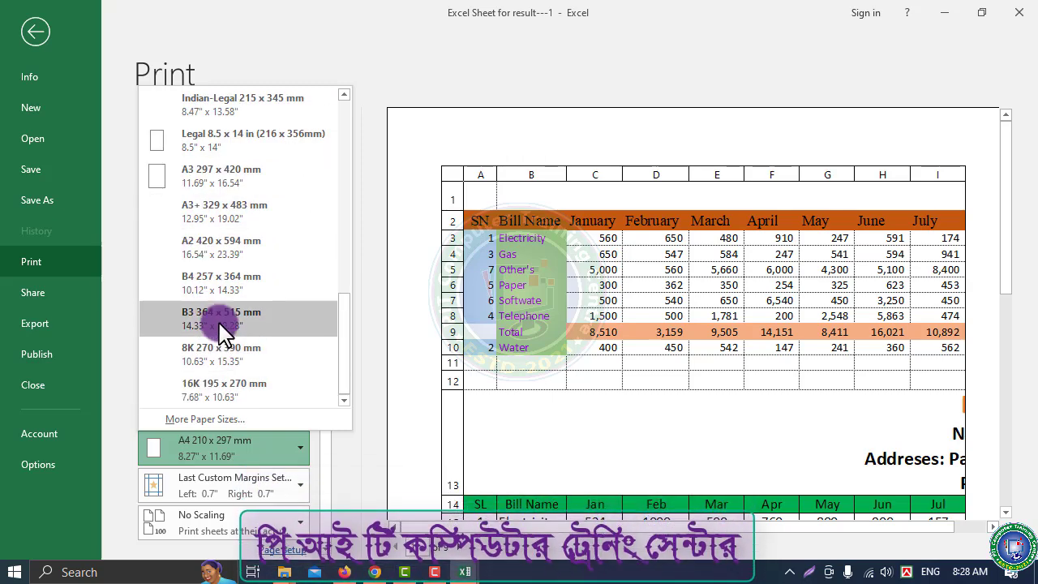
{"action": "scroll", "coordinate": [223, 328], "scroll_direction": "up", "scroll_amount": 6}
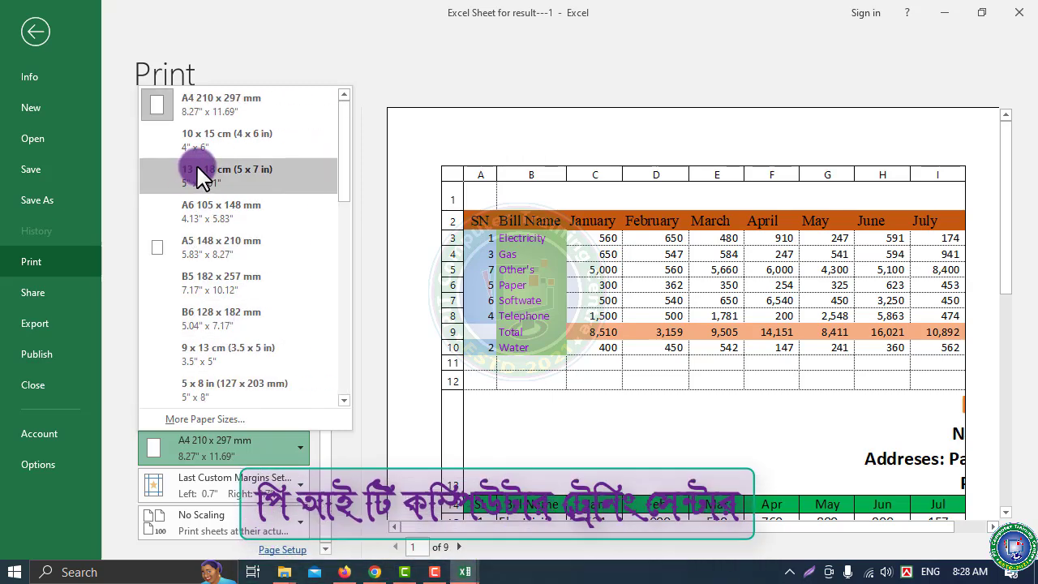
{"action": "left_click", "coordinate": [223, 105]}
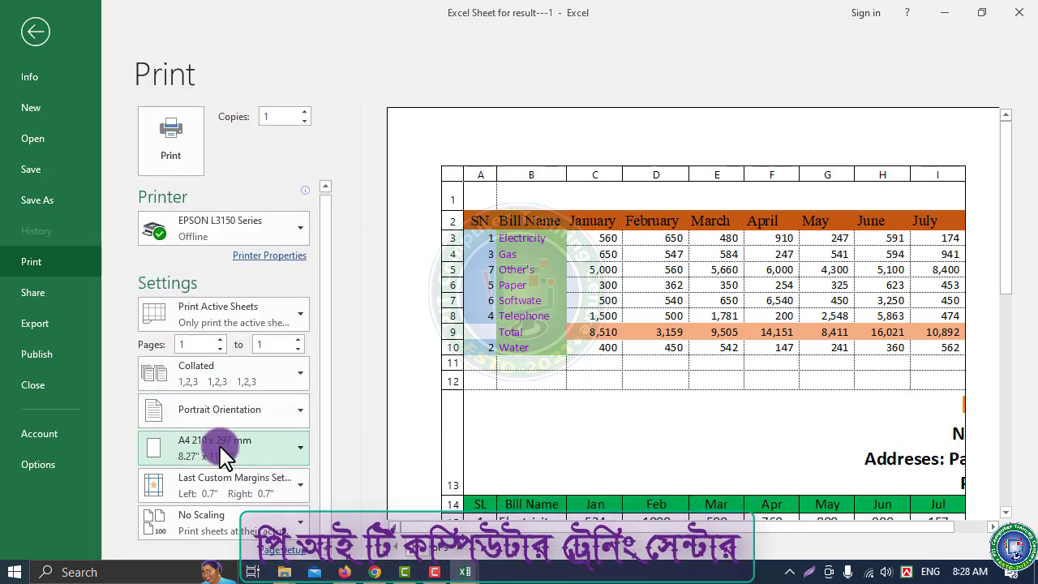
{"action": "left_click", "coordinate": [267, 495]}
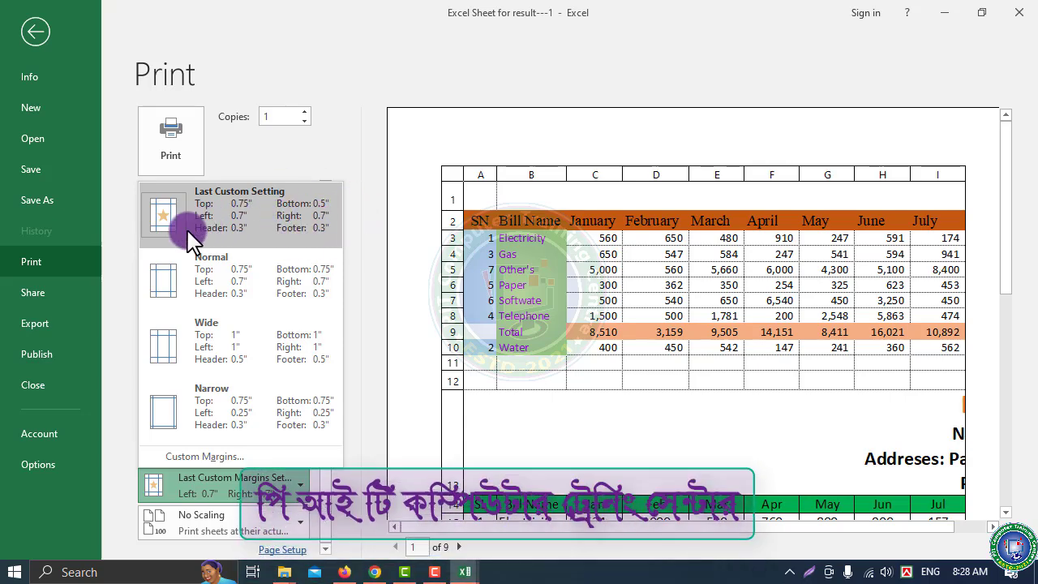
Choose Narrow margins (0.25-inch left and right) for the printout
{"action": "left_click", "coordinate": [231, 422]}
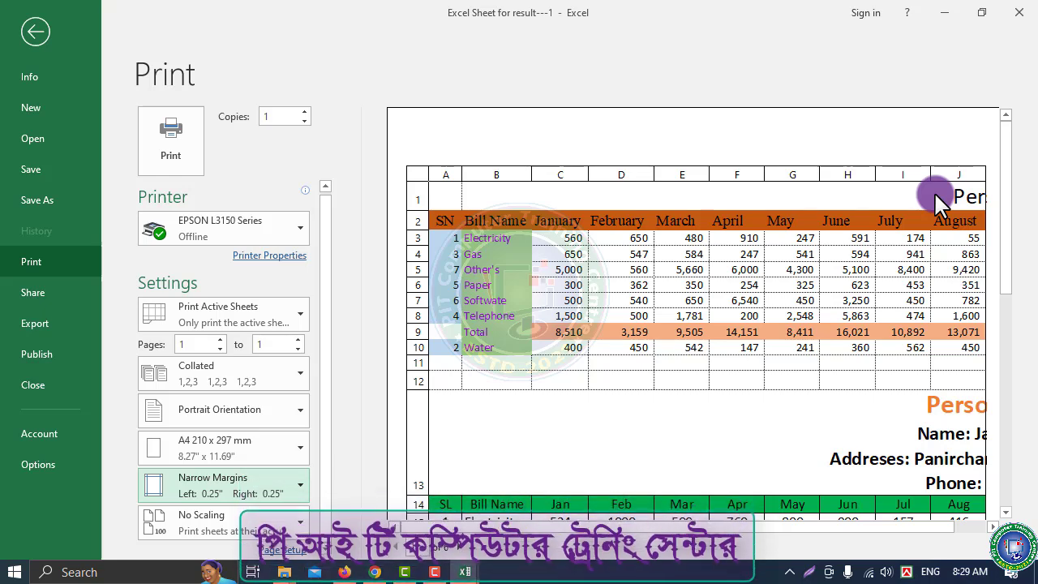
{"action": "left_click", "coordinate": [306, 526]}
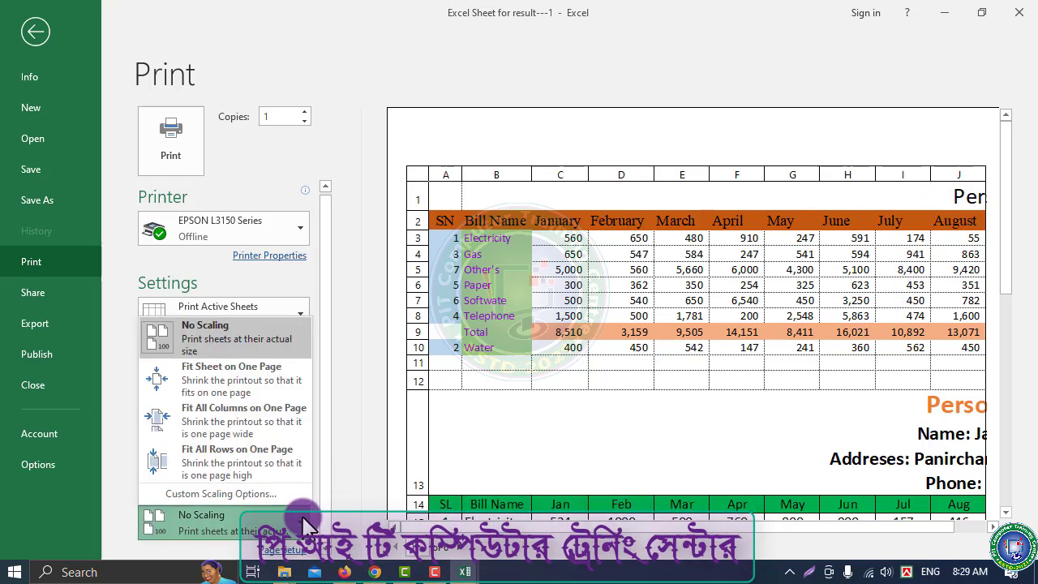
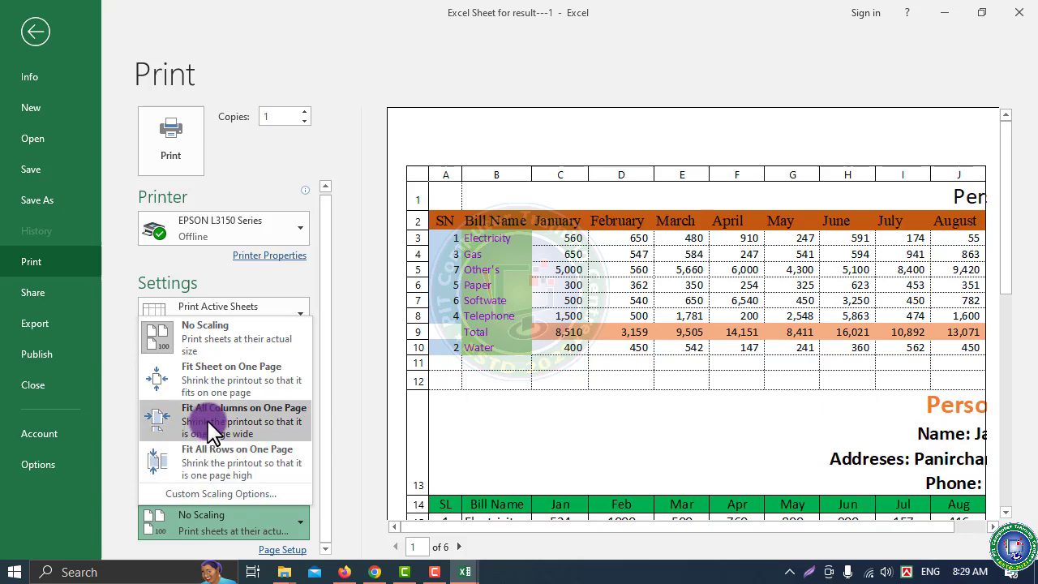
Scale the printout to Fit All Columns on One Page and look through both preview pages
{"action": "left_click", "coordinate": [212, 430]}
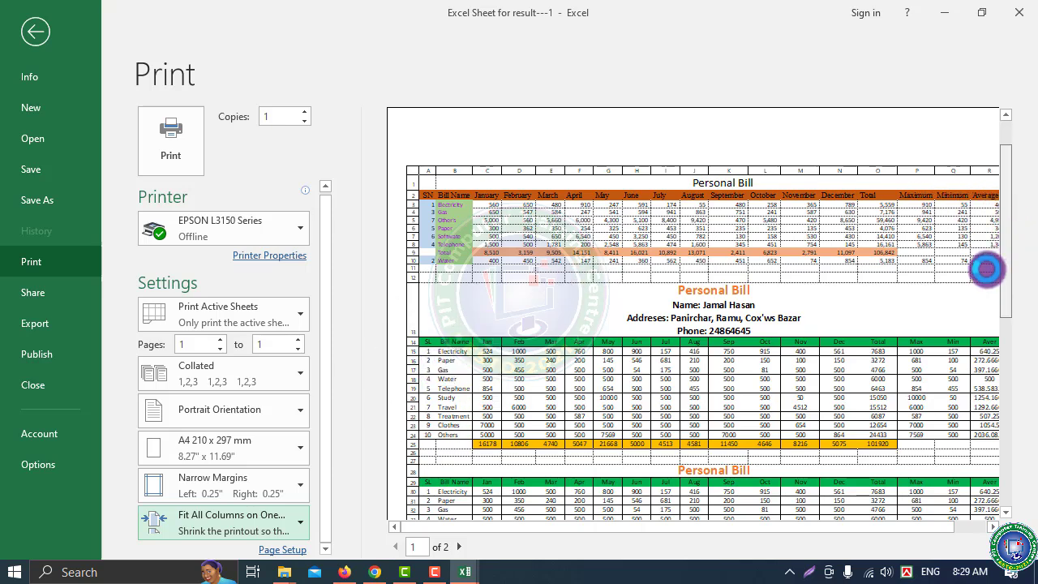
{"action": "scroll", "coordinate": [739, 418], "scroll_direction": "down", "scroll_amount": 1}
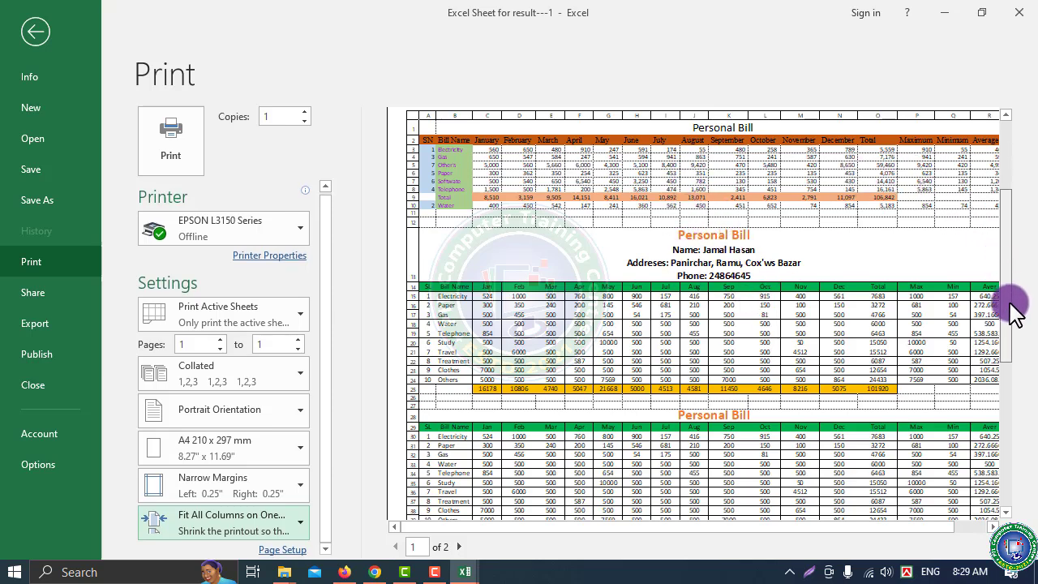
{"action": "scroll", "coordinate": [1014, 308], "scroll_direction": "down", "scroll_amount": 3}
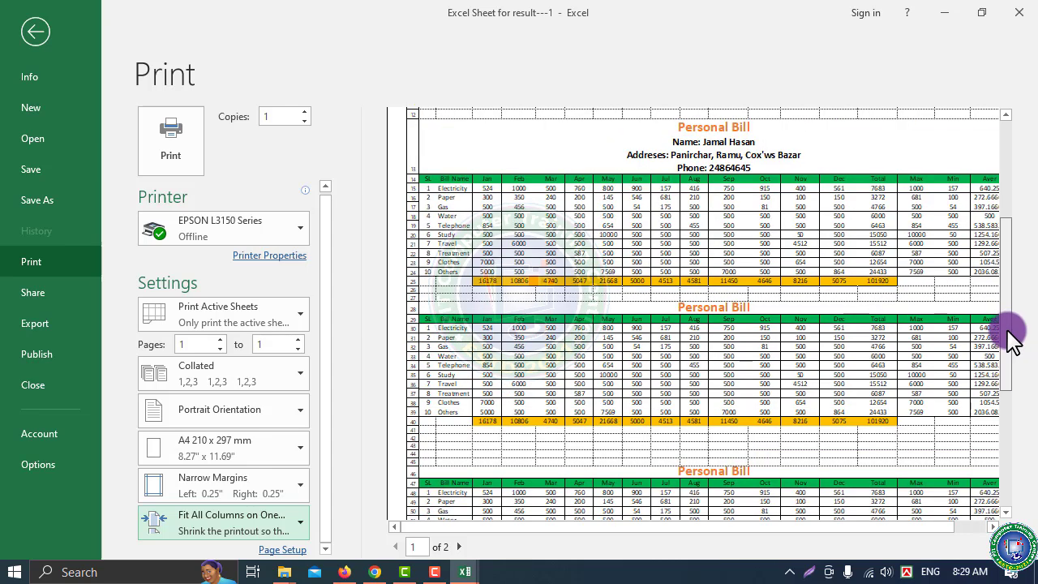
{"action": "scroll", "coordinate": [1014, 332], "scroll_direction": "down", "scroll_amount": 2}
{"action": "left_click_drag", "start_coordinate": [1010, 339], "coordinate": [1014, 399]}
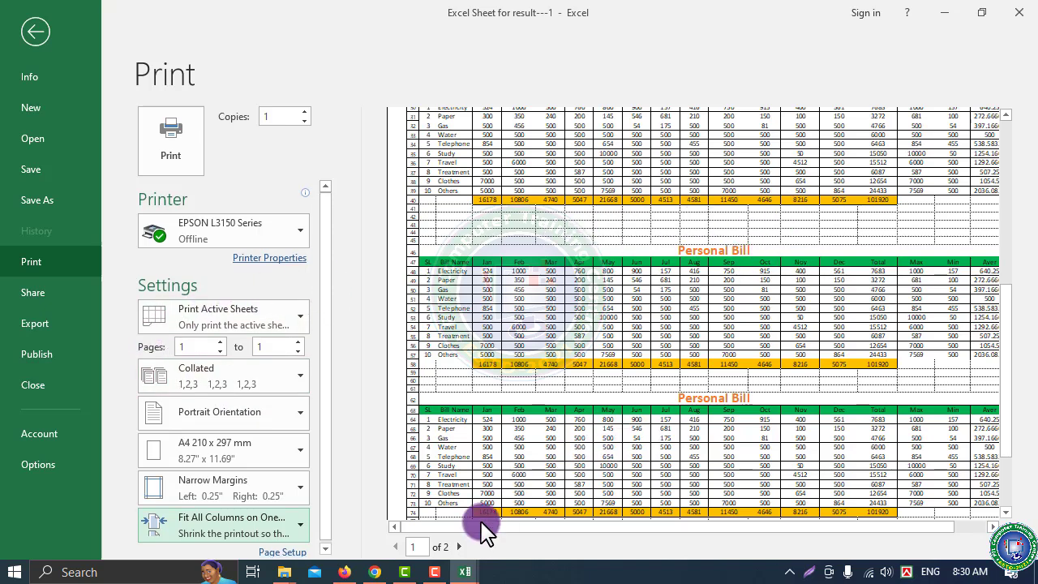
{"action": "left_click_drag", "start_coordinate": [495, 527], "coordinate": [621, 524]}
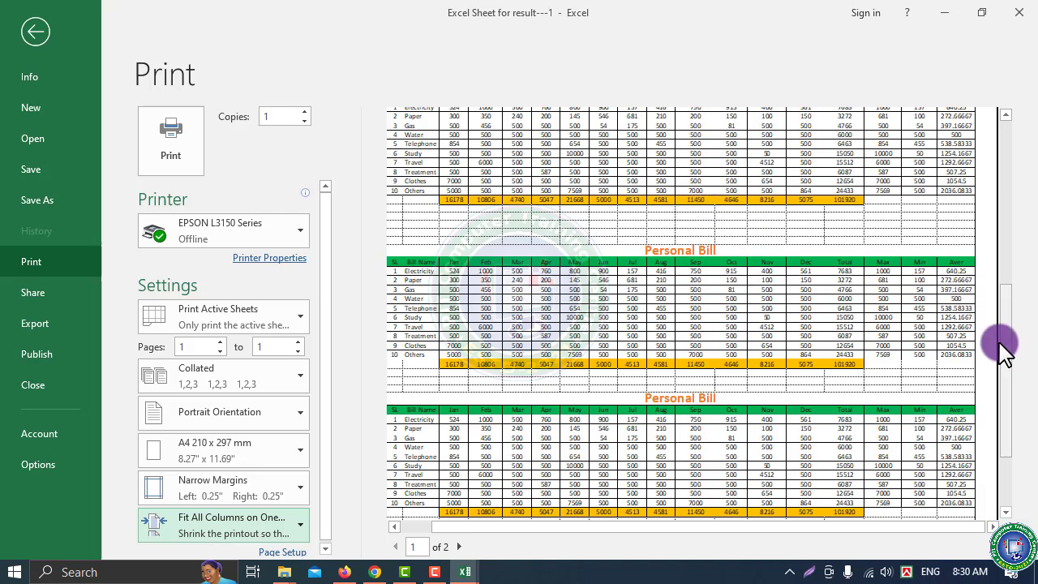
{"action": "left_click_drag", "start_coordinate": [1010, 363], "coordinate": [983, 152]}
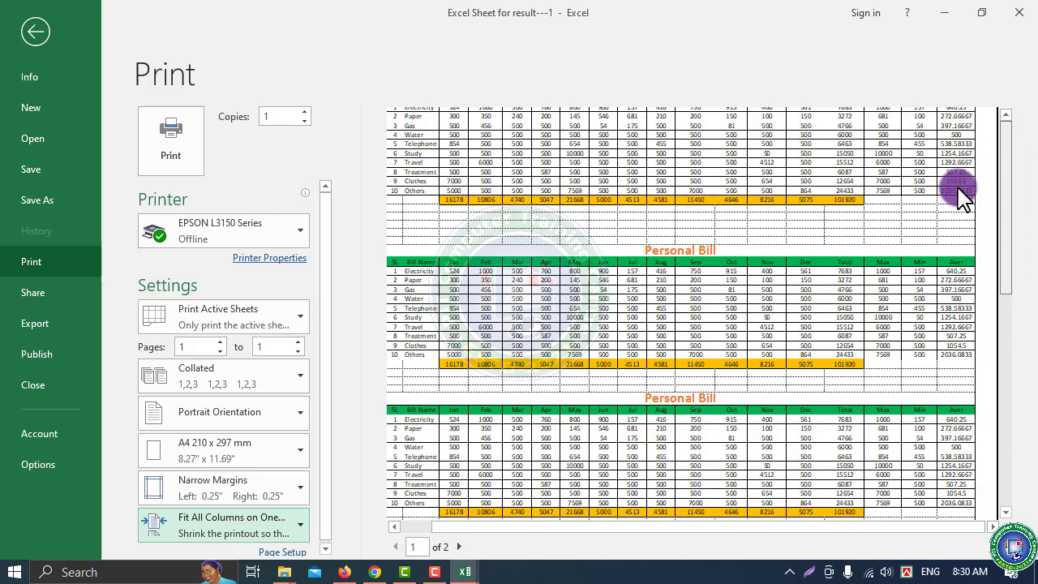
{"action": "left_click_drag", "start_coordinate": [961, 195], "coordinate": [960, 202]}
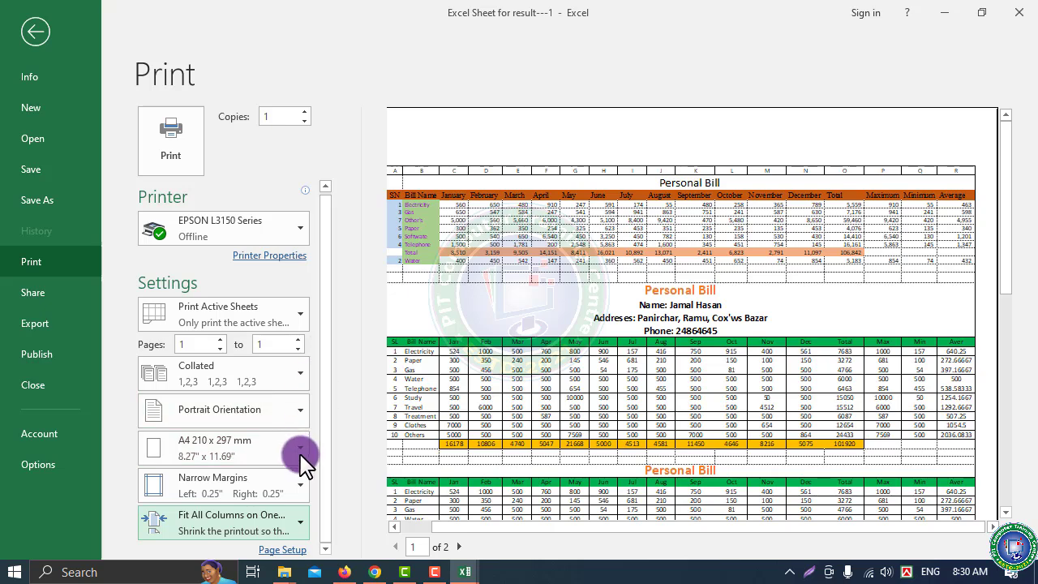
Switch scaling to Fit All Rows on One Page (47%), check the preview, and go back to the sheet
{"action": "left_click", "coordinate": [225, 520]}
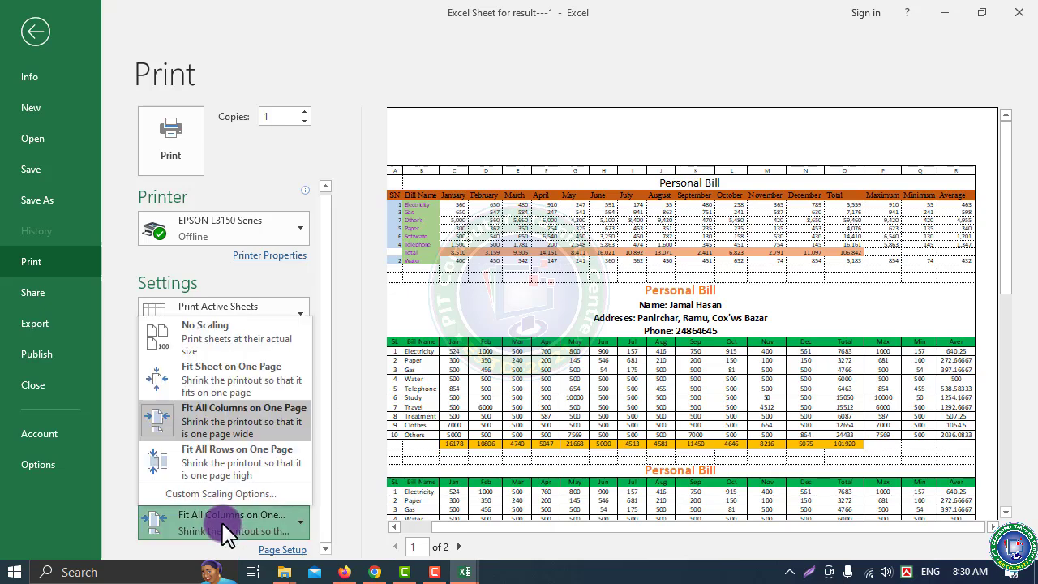
{"action": "left_click", "coordinate": [268, 467]}
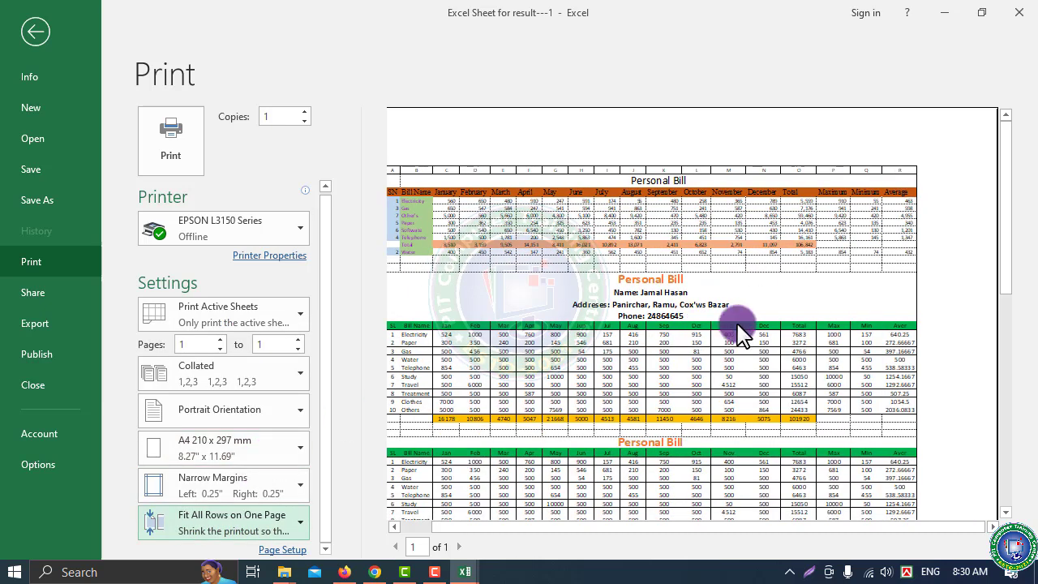
{"action": "left_click_drag", "start_coordinate": [1010, 235], "coordinate": [1010, 475]}
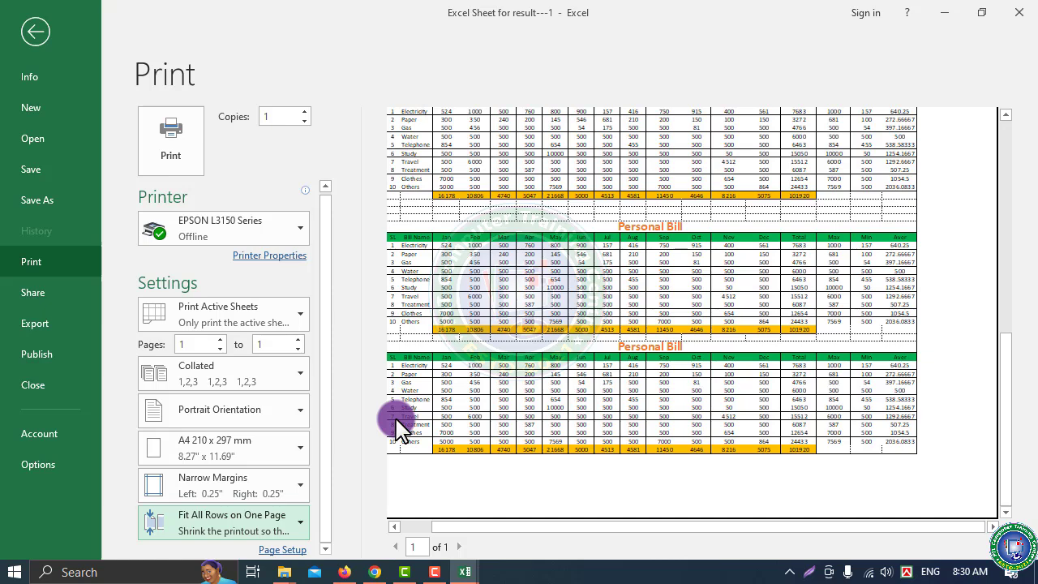
{"action": "left_click", "coordinate": [36, 34]}
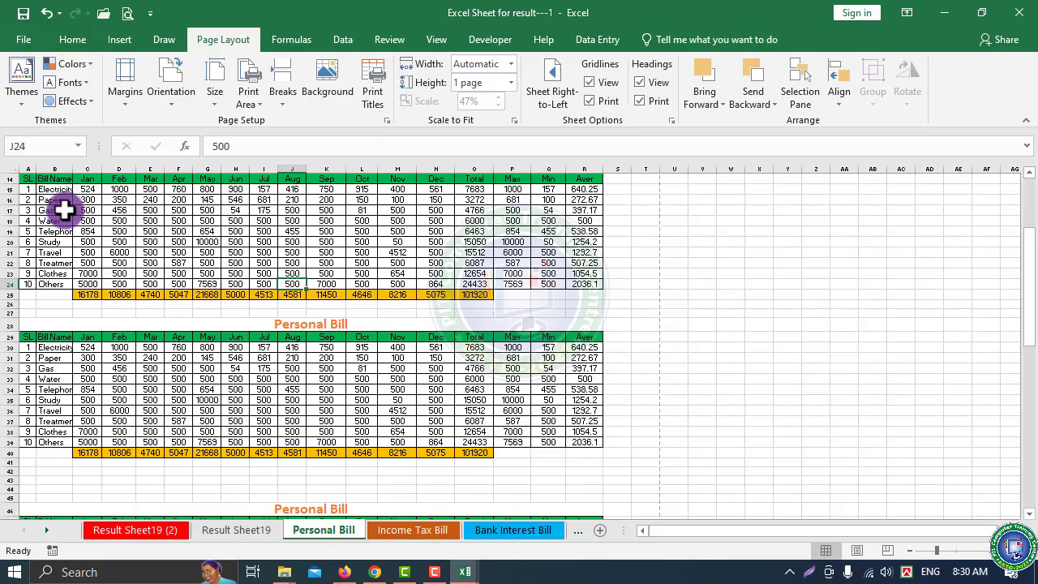
Switch the sheet to Page Break Preview to see where pages break
{"action": "left_click", "coordinate": [657, 324]}
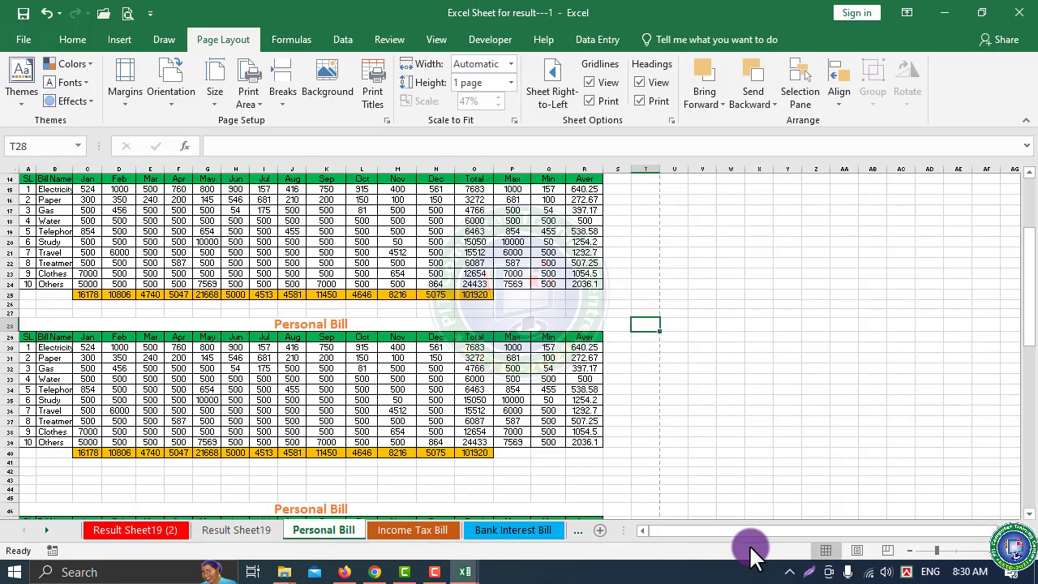
{"action": "left_click", "coordinate": [889, 551]}
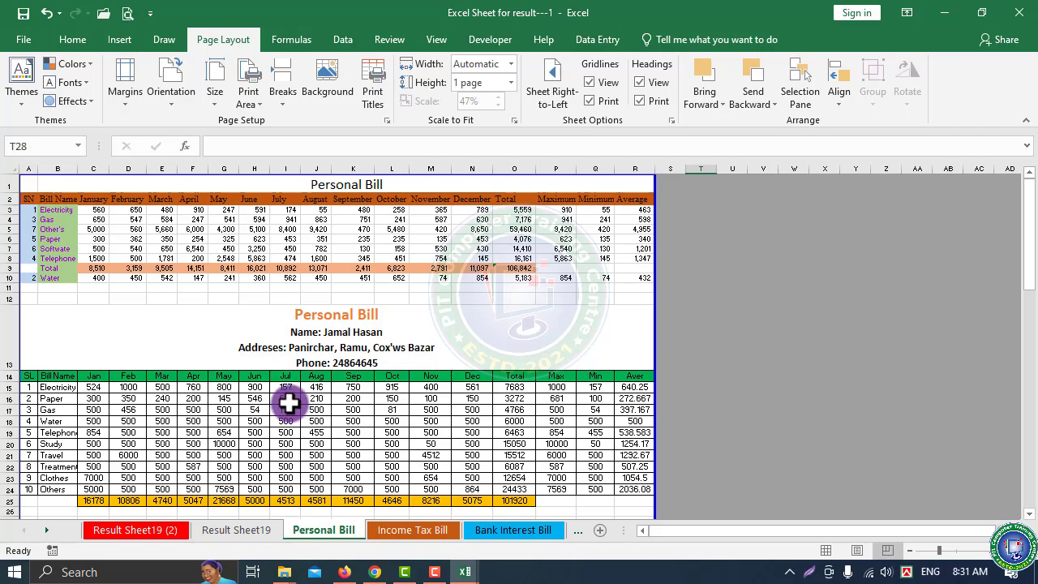
{"action": "scroll", "coordinate": [312, 415], "scroll_direction": "down", "scroll_amount": 10}
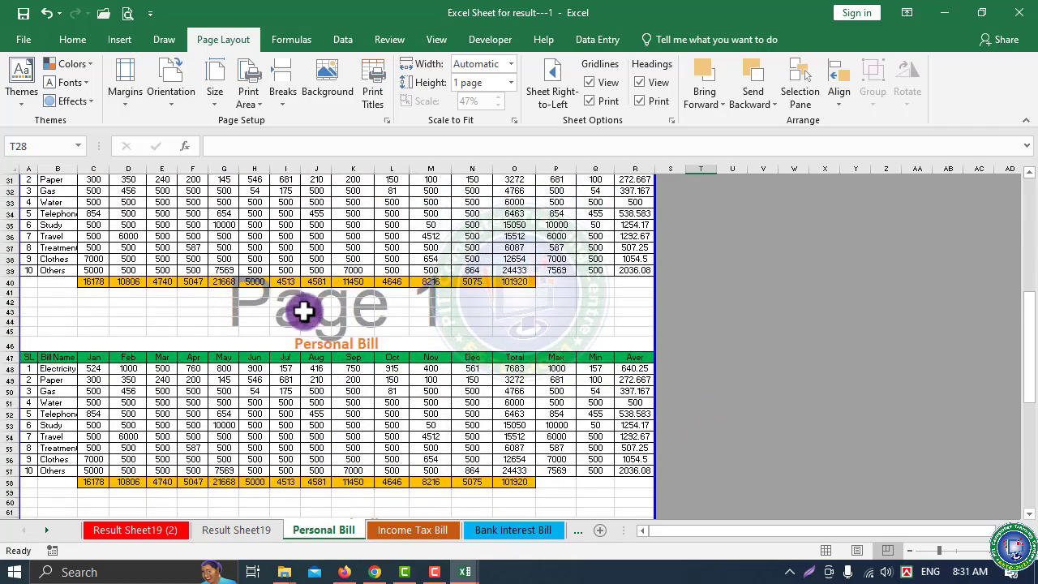
{"action": "scroll", "coordinate": [346, 409], "scroll_direction": "up", "scroll_amount": 7}
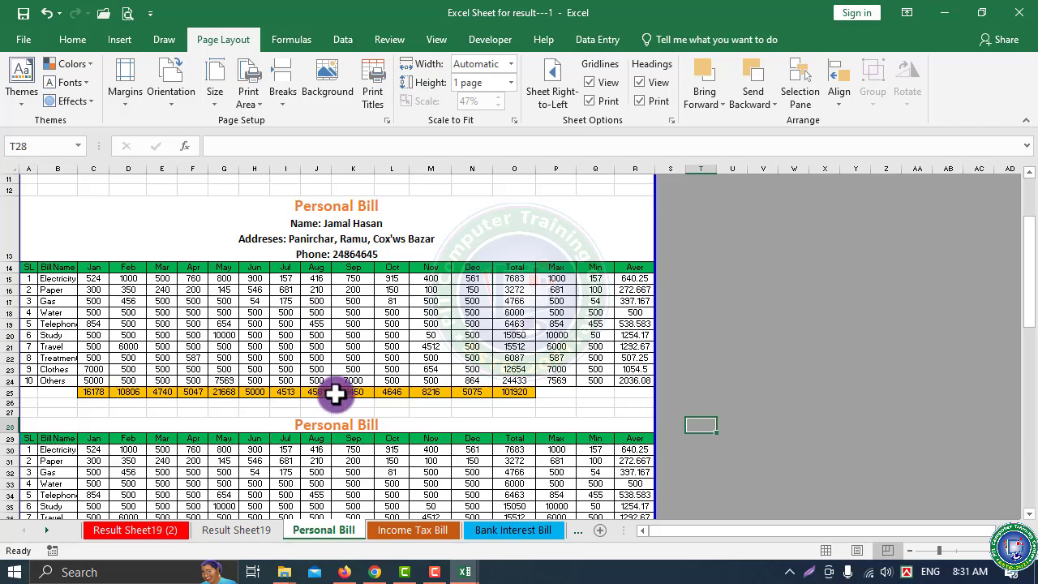
{"action": "scroll", "coordinate": [336, 393], "scroll_direction": "down", "scroll_amount": 18}
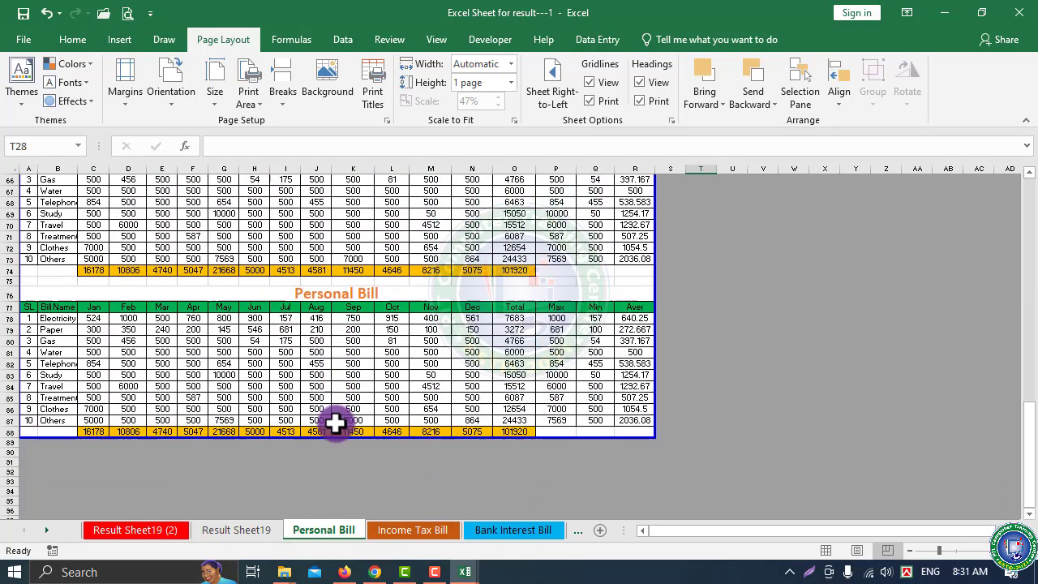
Drag the blue page boundary up until the print area ends at row 12
{"action": "left_click_drag", "start_coordinate": [331, 439], "coordinate": [338, 349]}
{"action": "left_click_drag", "start_coordinate": [344, 205], "coordinate": [345, 209]}
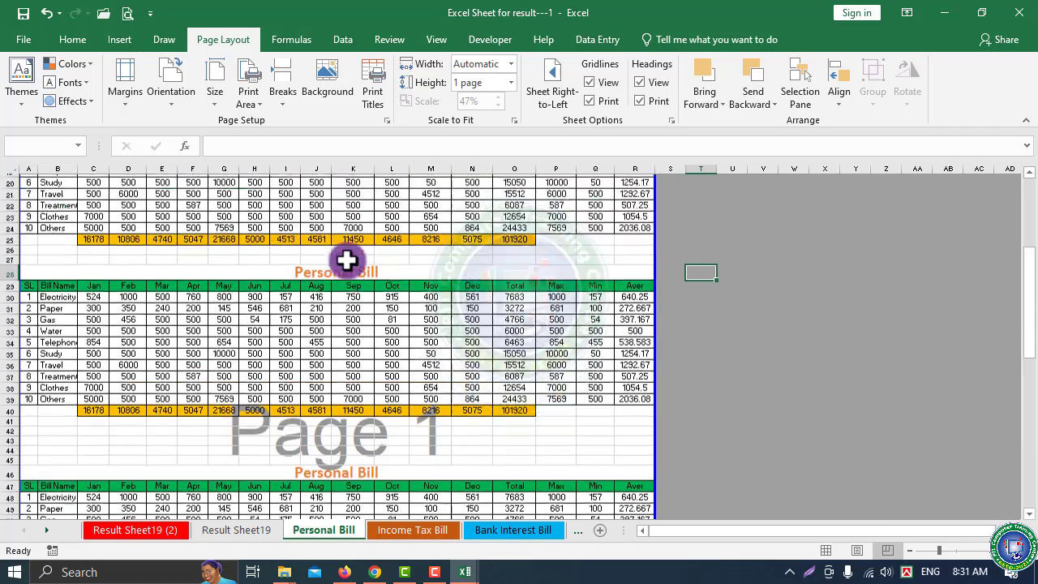
{"action": "scroll", "coordinate": [339, 433], "scroll_direction": "down", "scroll_amount": 3}
{"action": "scroll", "coordinate": [335, 435], "scroll_direction": "down", "scroll_amount": 8}
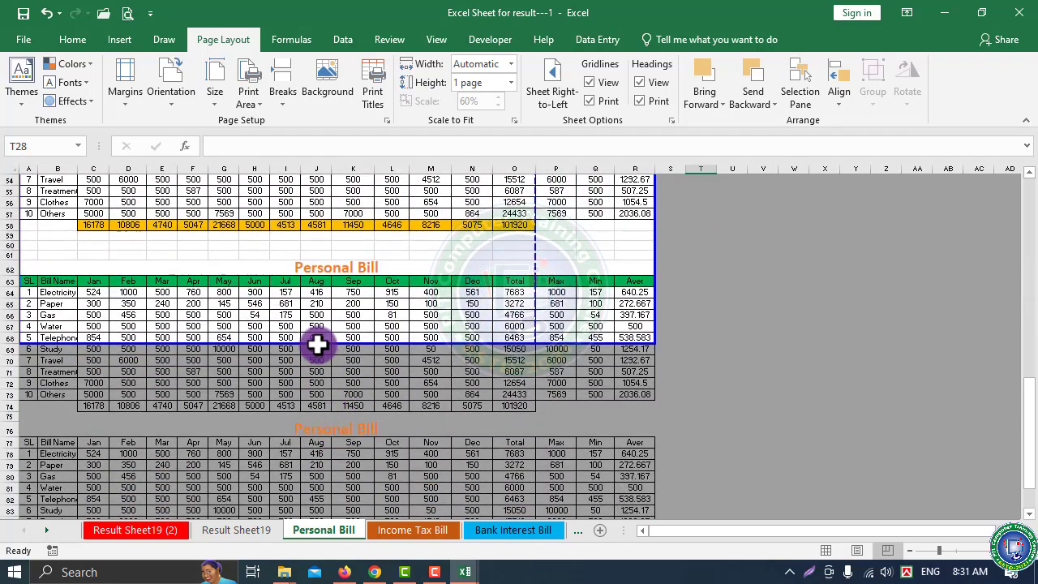
{"action": "left_click_drag", "start_coordinate": [317, 344], "coordinate": [339, 328]}
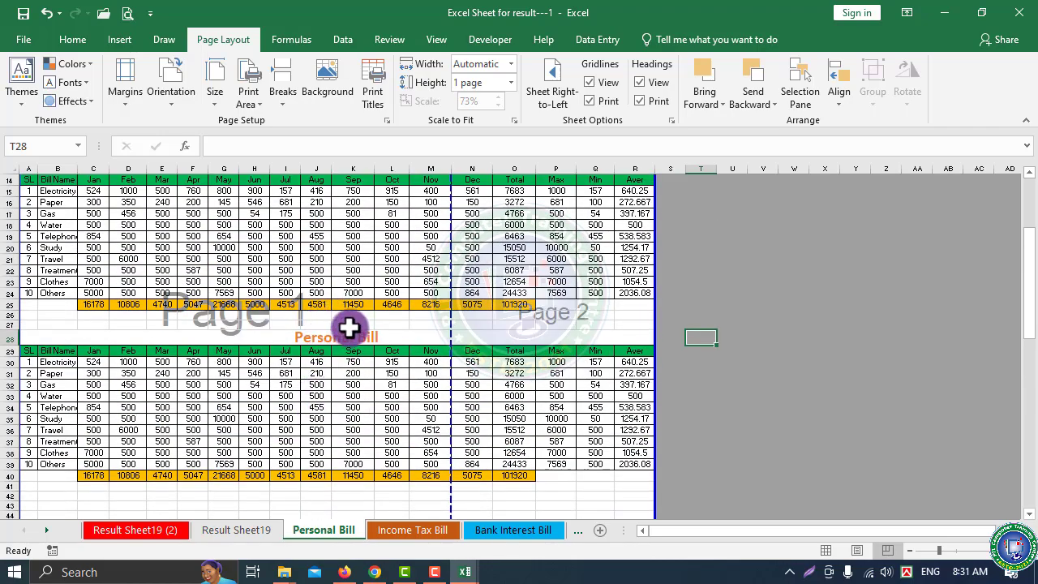
{"action": "mouse_move", "coordinate": [349, 326]}
{"action": "left_mouse_down"}
{"action": "mouse_move", "coordinate": [340, 418]}
{"action": "mouse_move", "coordinate": [365, 149]}
{"action": "mouse_move", "coordinate": [341, 333]}
{"action": "left_mouse_up"}
{"action": "scroll", "coordinate": [341, 333], "scroll_direction": "up", "scroll_amount": 7}
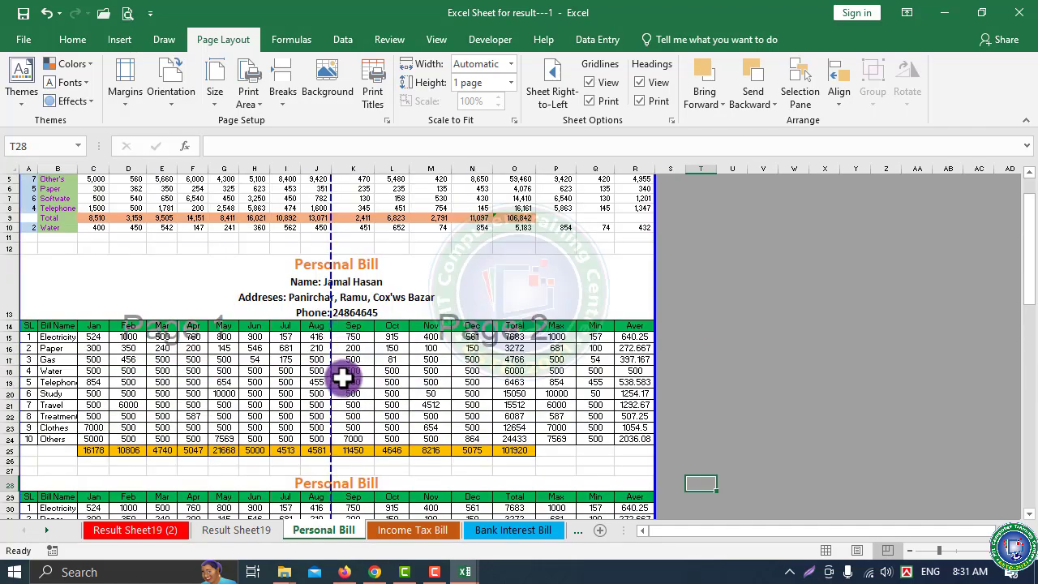
{"action": "scroll", "coordinate": [341, 462], "scroll_direction": "down", "scroll_amount": 2}
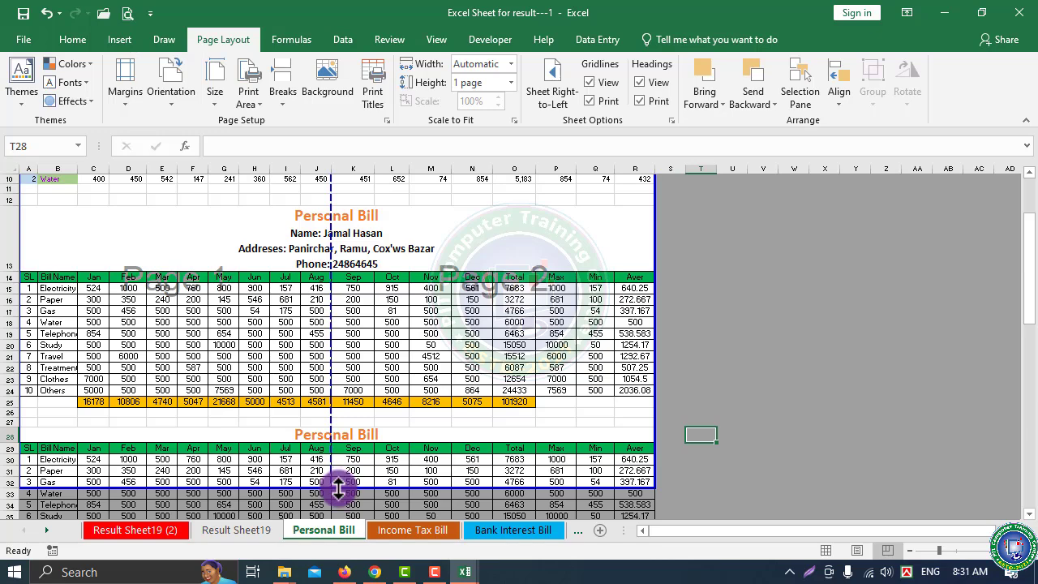
{"action": "left_click_drag", "start_coordinate": [339, 487], "coordinate": [367, 205]}
{"action": "scroll", "coordinate": [378, 325], "scroll_direction": "up", "scroll_amount": 3}
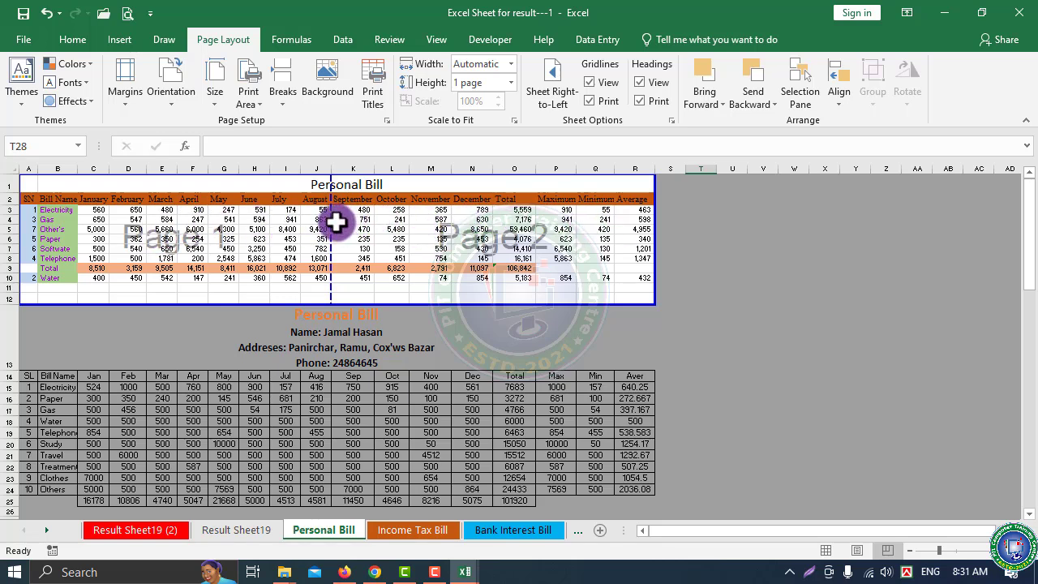
{"action": "left_click_drag", "start_coordinate": [345, 219], "coordinate": [678, 218]}
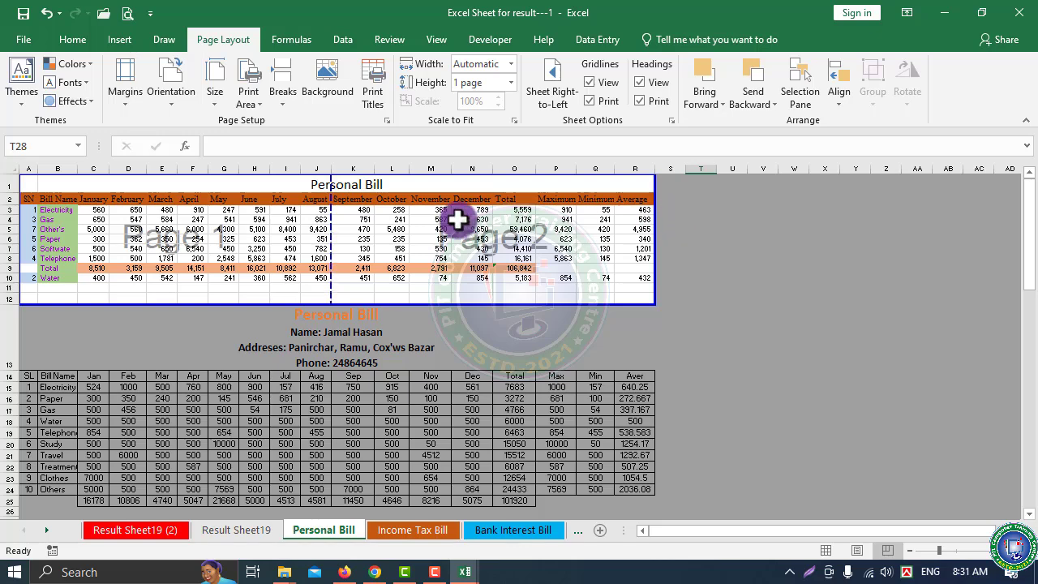
{"action": "left_click_drag", "start_coordinate": [329, 206], "coordinate": [653, 228]}
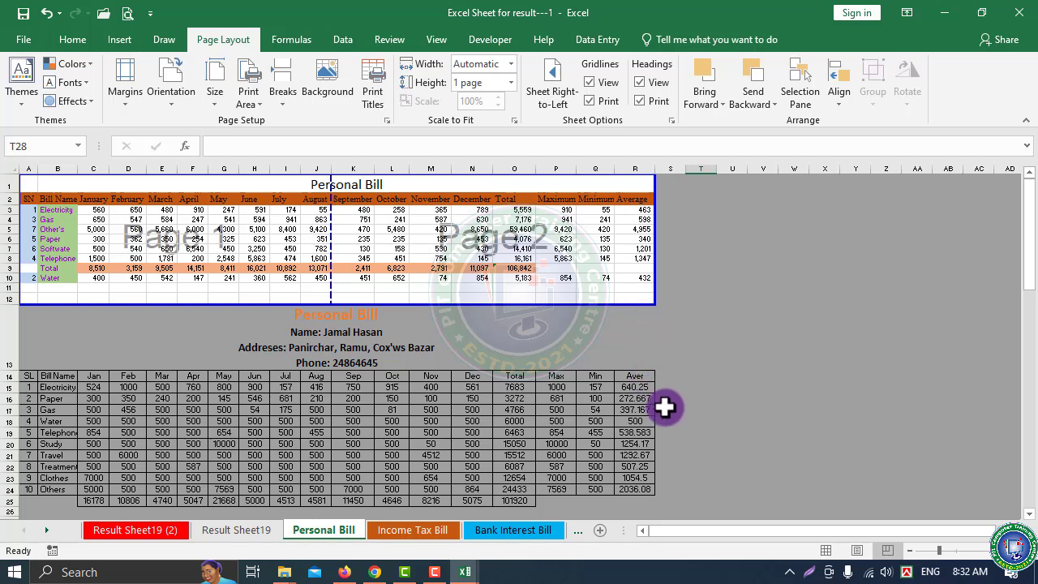
{"action": "left_click", "coordinate": [219, 238]}
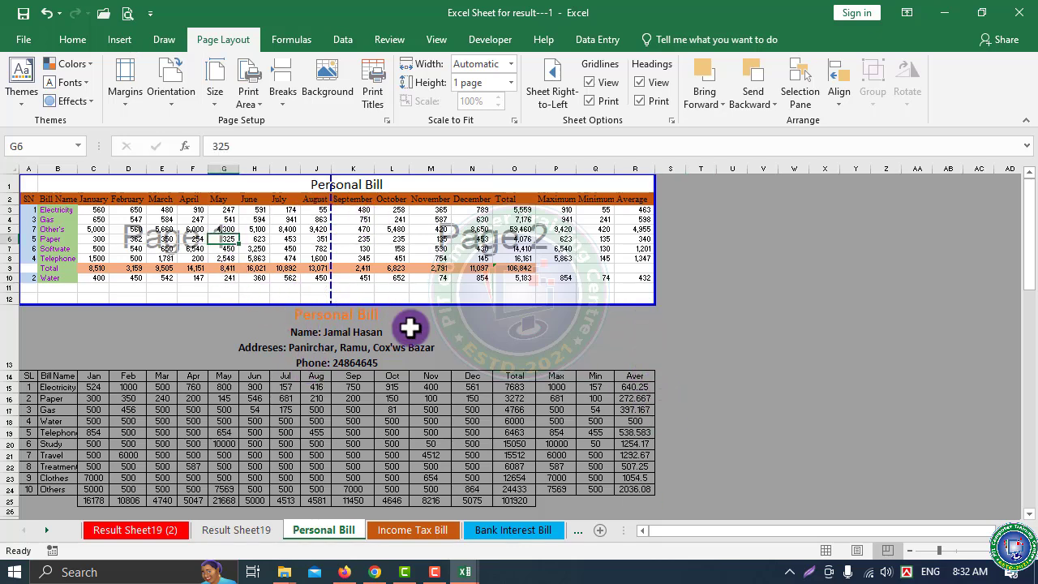
Review the Personal Bill pages in Page Layout view, zoomed out, then return to Normal view
{"action": "left_click", "coordinate": [825, 553]}
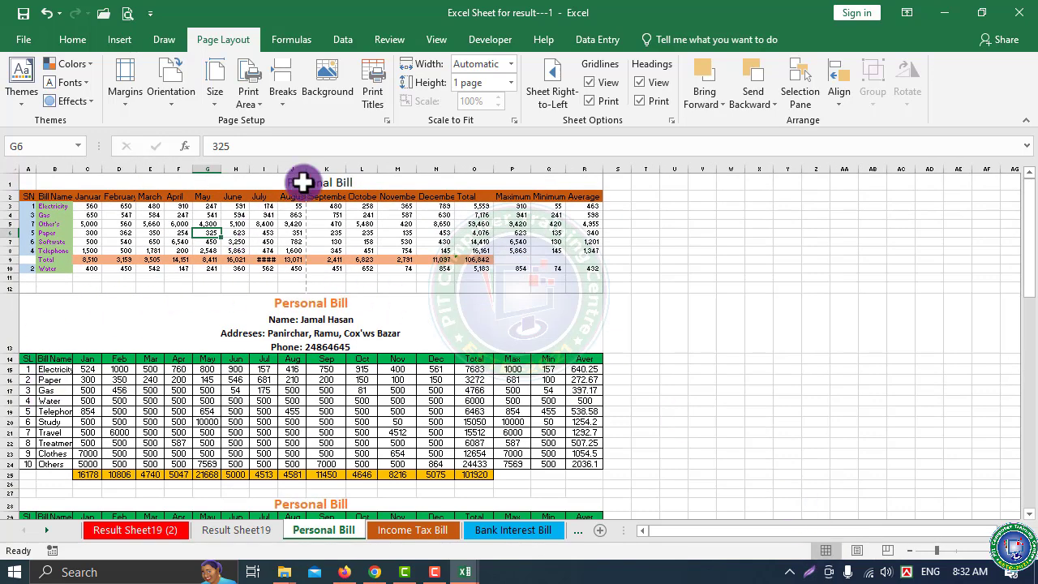
{"action": "left_click", "coordinate": [853, 551]}
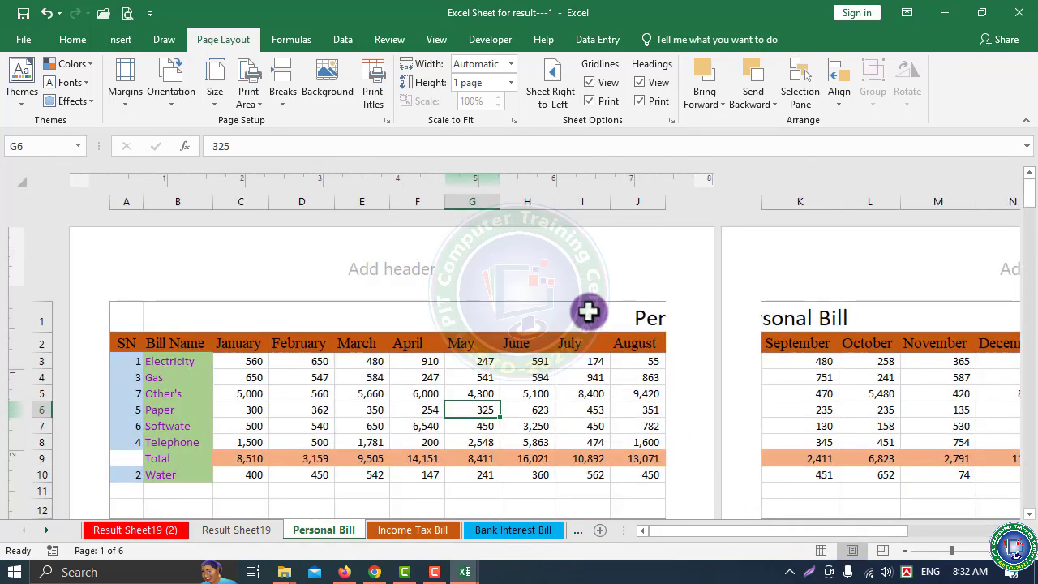
{"action": "scroll", "coordinate": [581, 325], "scroll_direction": "down", "scroll_amount": 6}
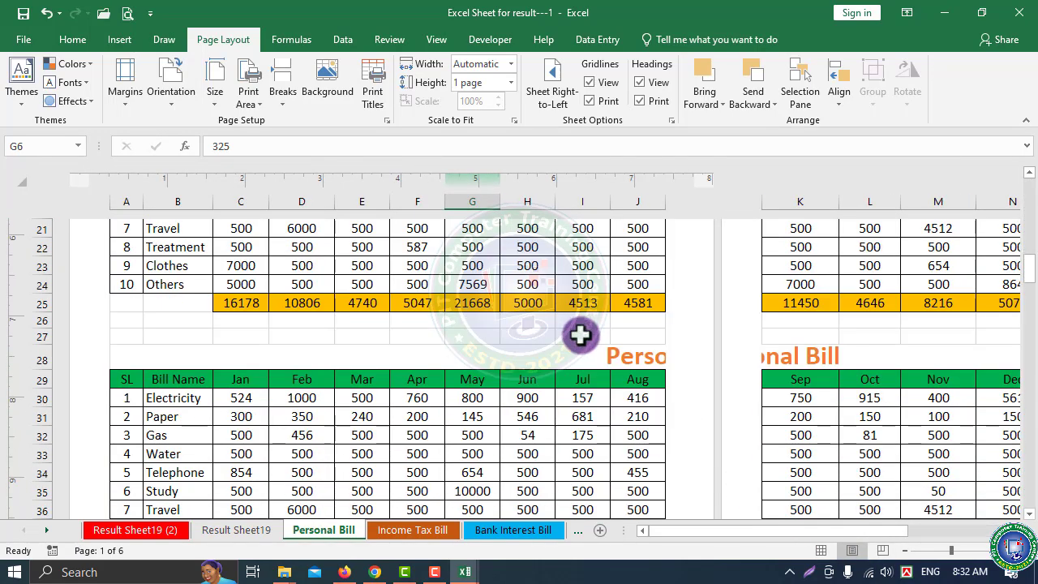
{"action": "scroll", "coordinate": [543, 329], "scroll_direction": "down", "scroll_amount": 4}
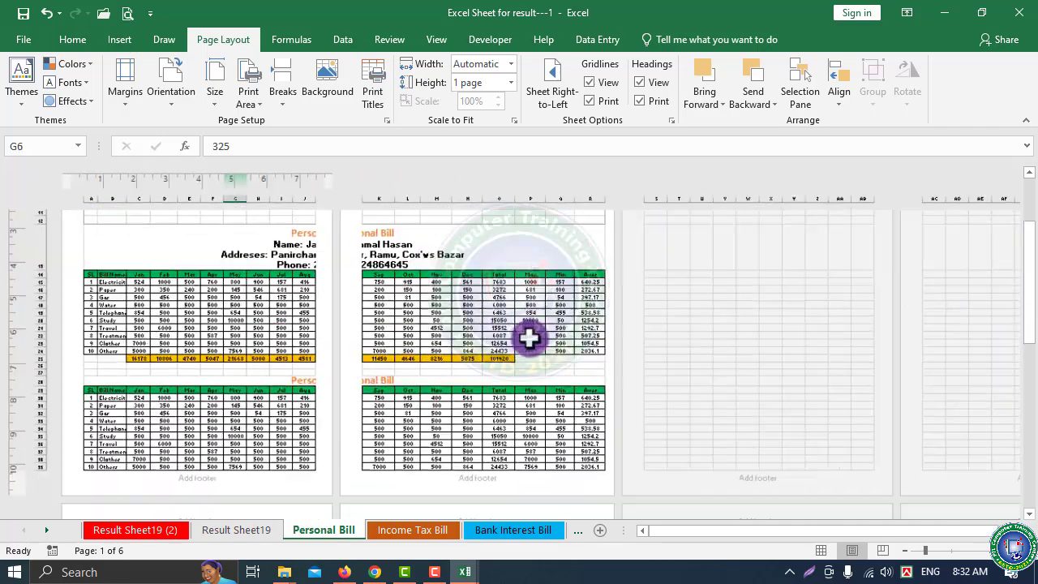
{"action": "key", "text": "alt"}
{"action": "scroll", "coordinate": [422, 312], "scroll_direction": "down", "scroll_amount": 4}
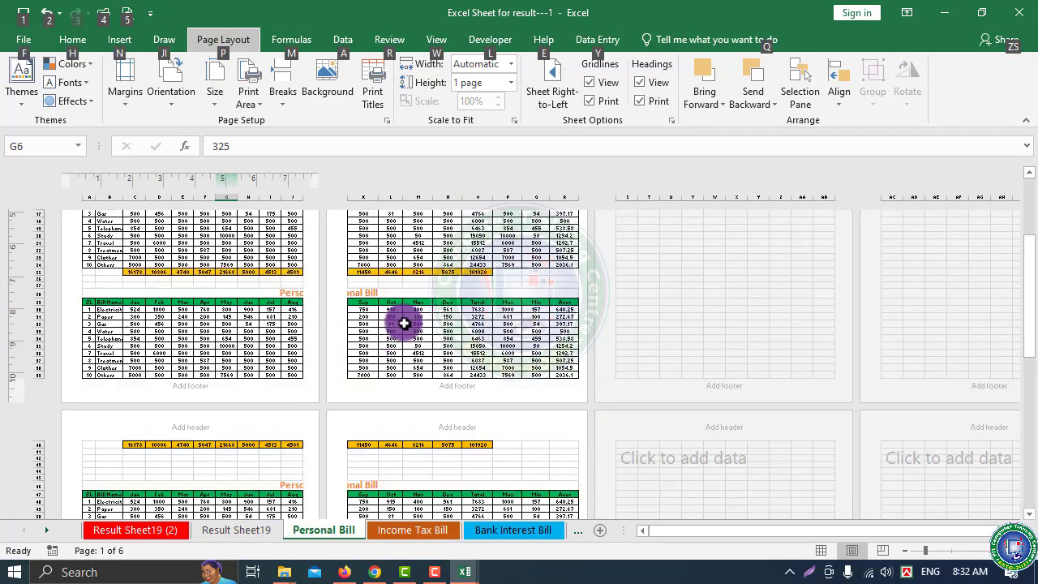
{"action": "scroll", "coordinate": [402, 332], "scroll_direction": "down", "scroll_amount": 4}
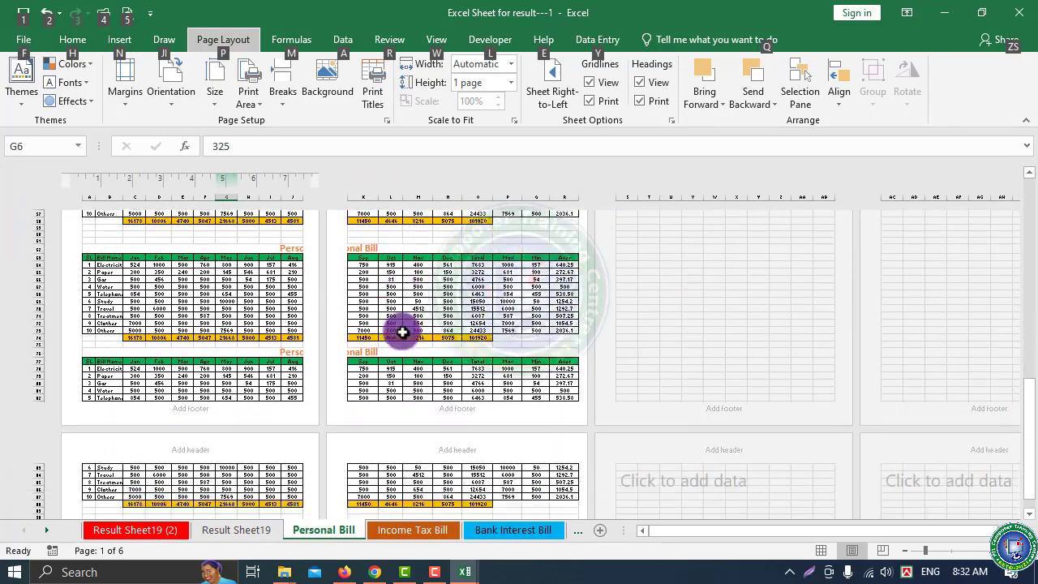
{"action": "scroll", "coordinate": [404, 340], "scroll_direction": "up", "scroll_amount": 5}
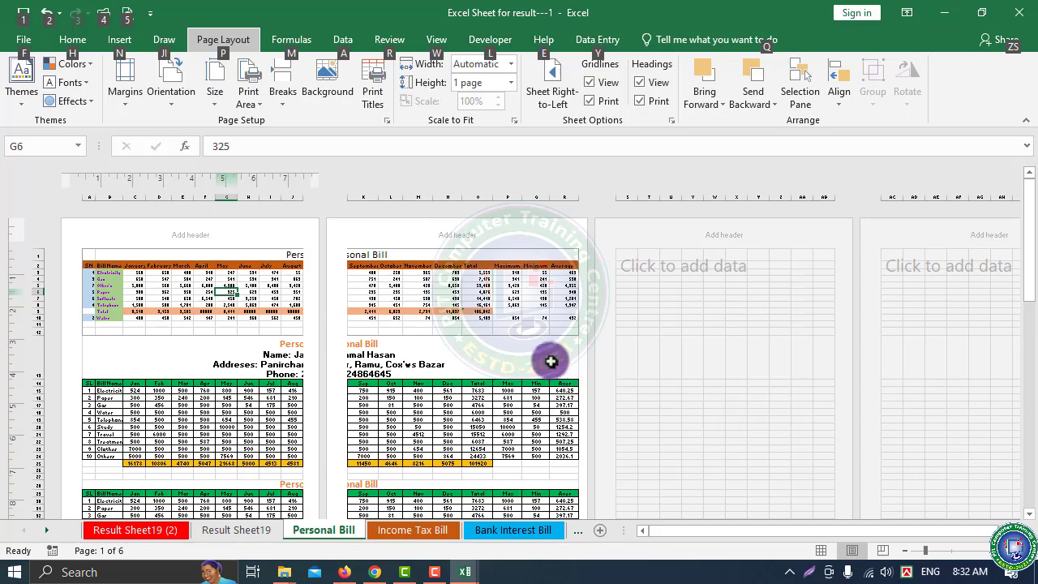
{"action": "left_click", "coordinate": [489, 343]}
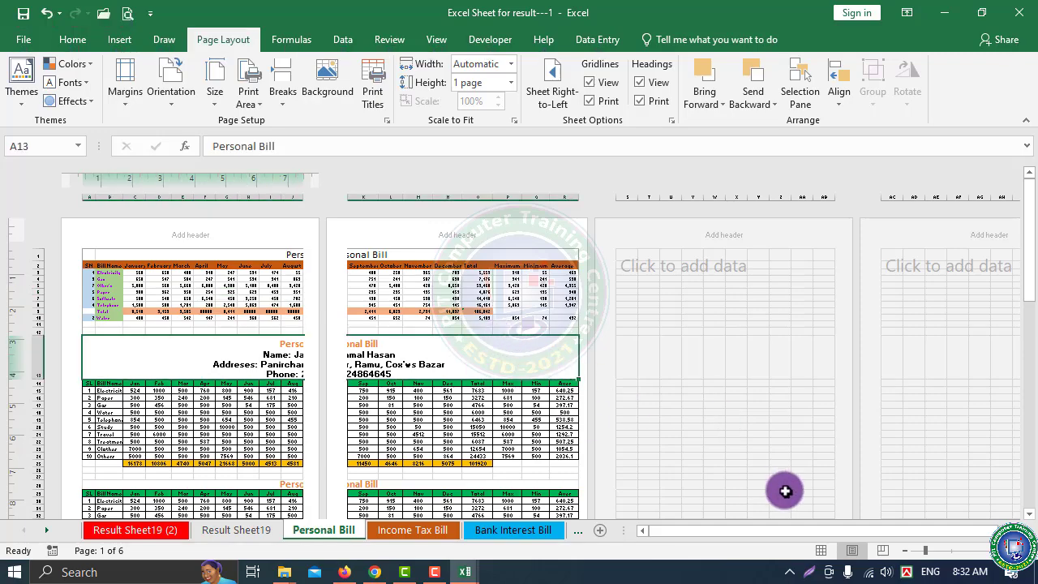
{"action": "left_click", "coordinate": [822, 551]}
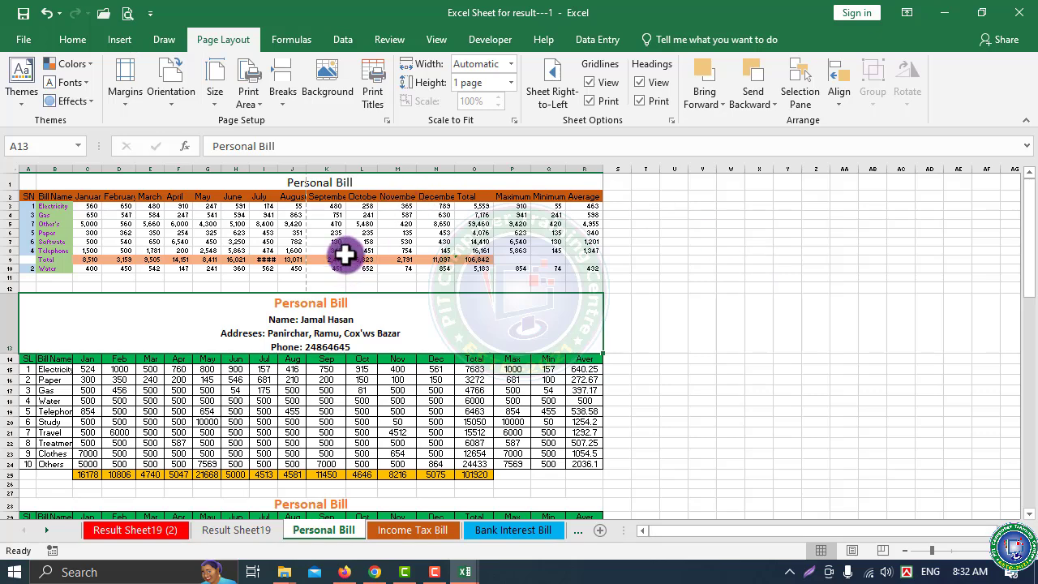
Set the printout to Fit All Columns on One Page in Landscape Orientation
{"action": "key", "text": "ctrl+p"}
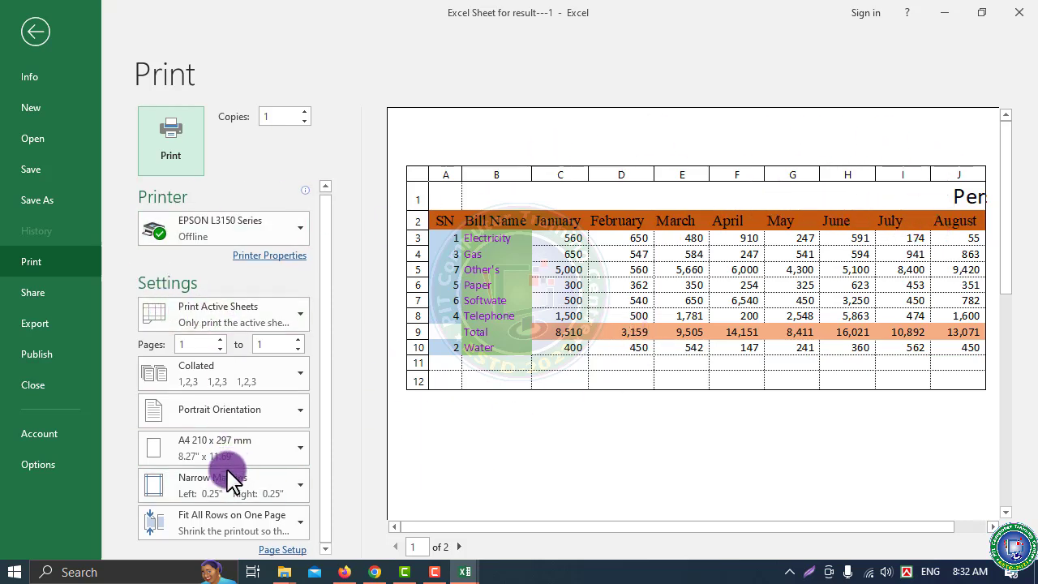
{"action": "left_click", "coordinate": [195, 529]}
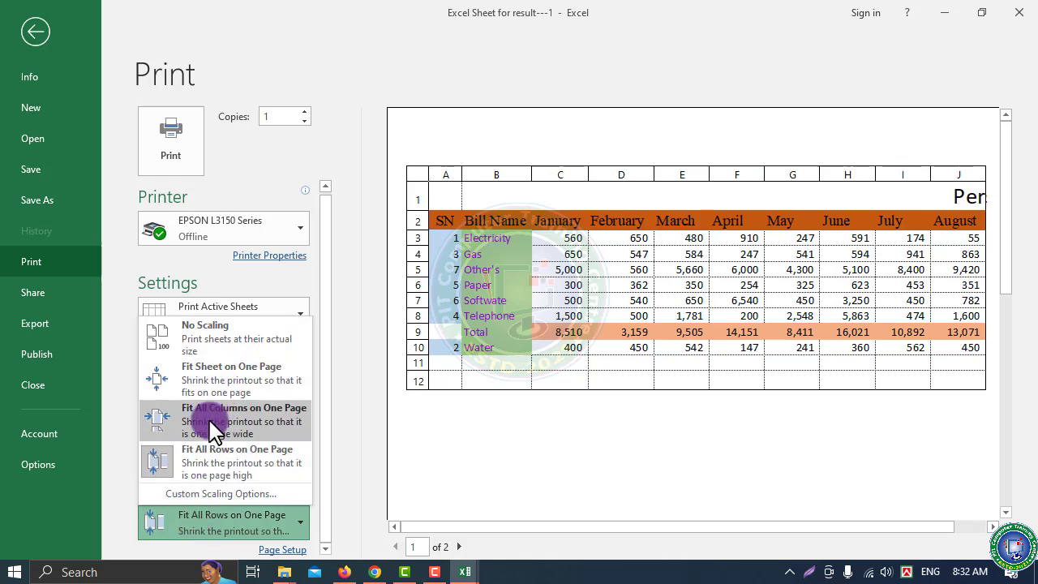
{"action": "left_click", "coordinate": [215, 424]}
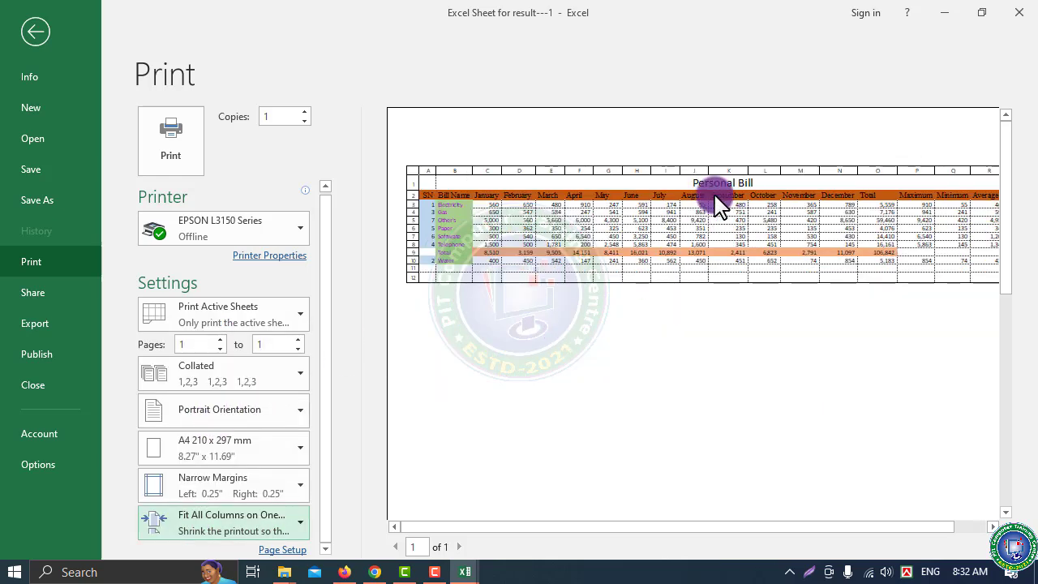
{"action": "left_click", "coordinate": [203, 409]}
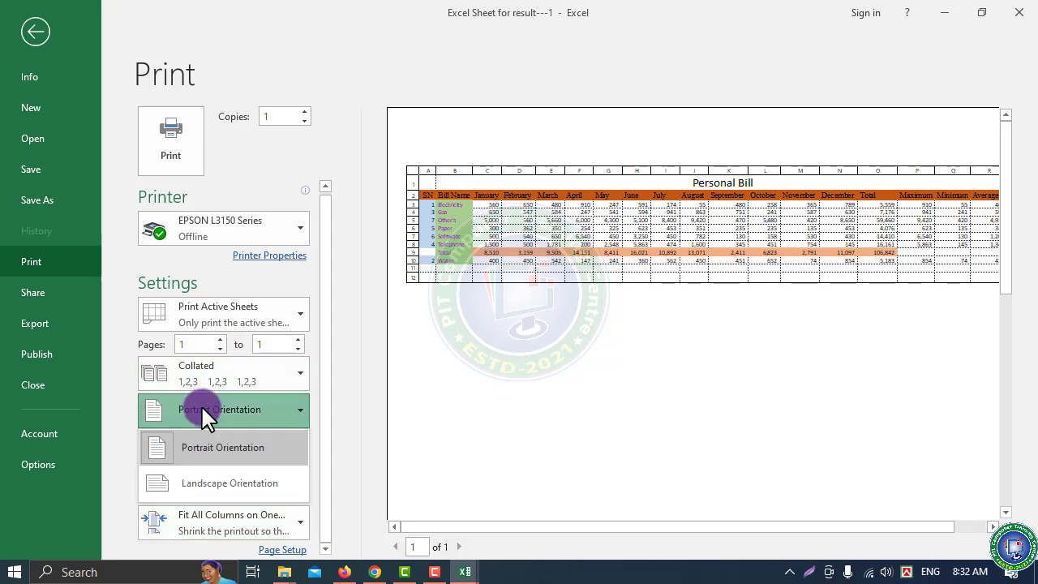
{"action": "left_click", "coordinate": [219, 493]}
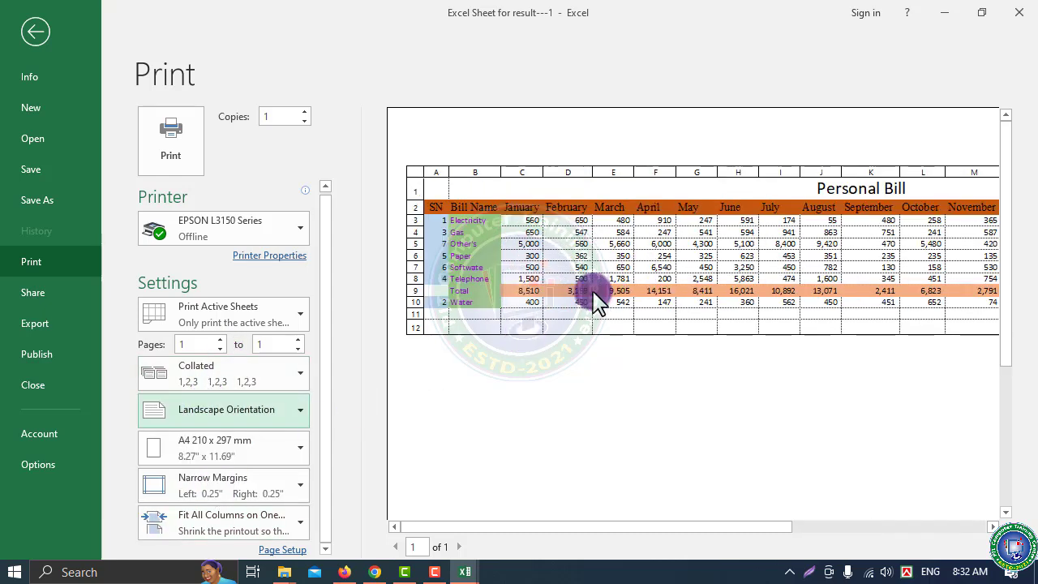
{"action": "left_click_drag", "start_coordinate": [498, 527], "coordinate": [774, 520]}
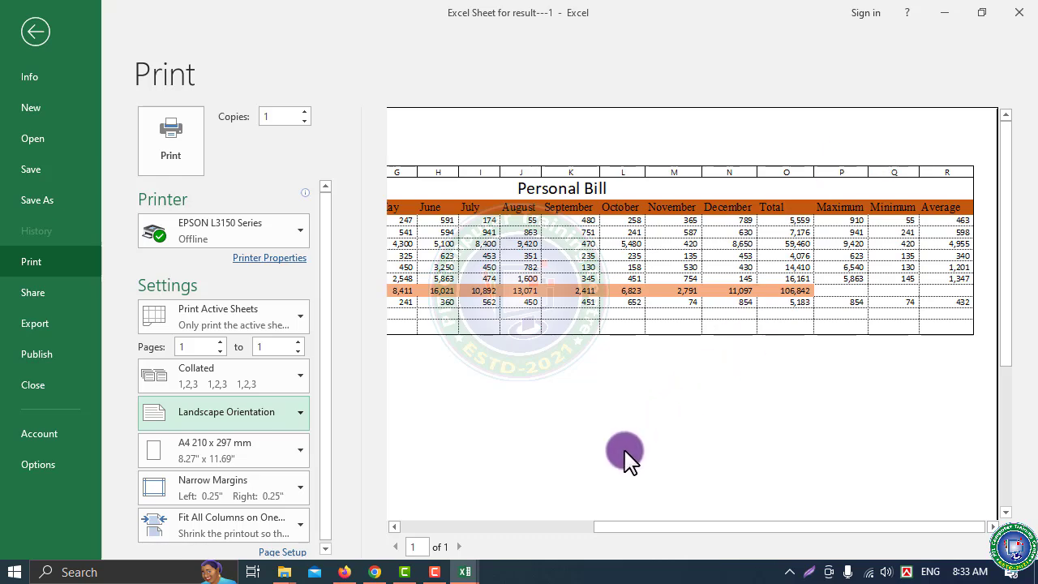
Go back to the sheet and switch to Page Break Preview
{"action": "left_click", "coordinate": [37, 33]}
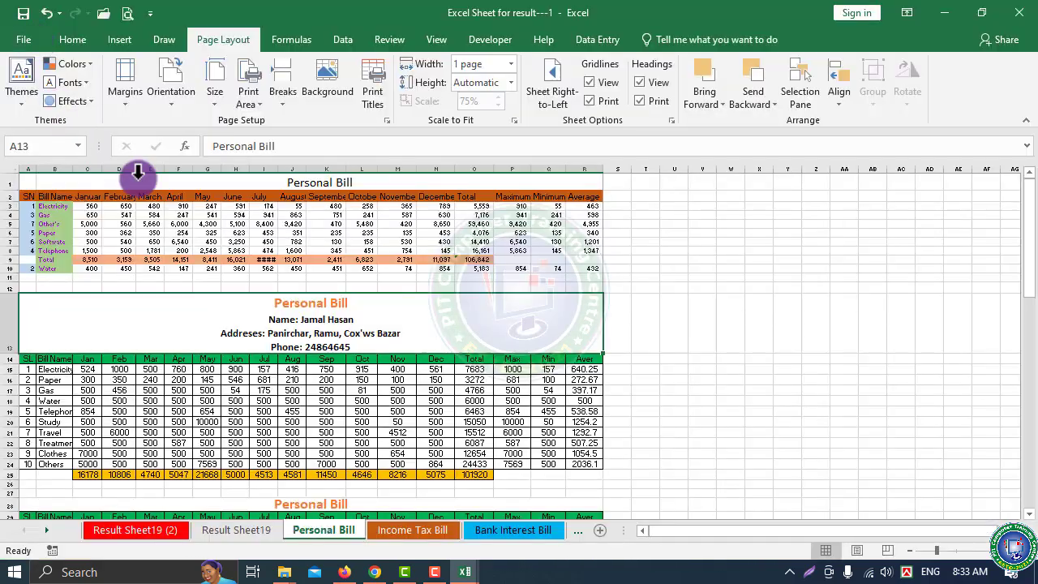
{"action": "left_click", "coordinate": [884, 551]}
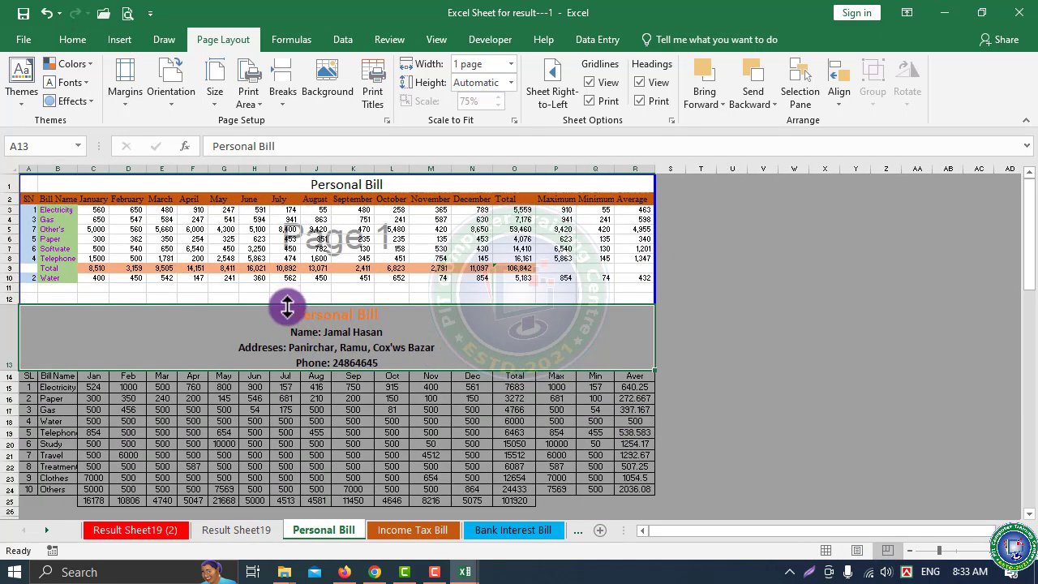
{"action": "left_click", "coordinate": [315, 247]}
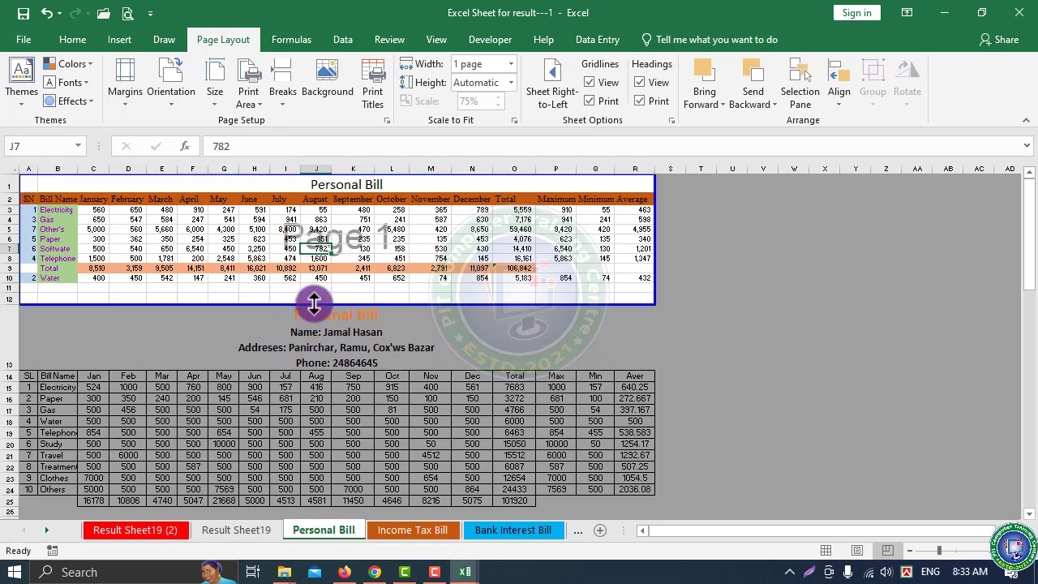
Drag the page border down below the third table, then reopen the print preview
{"action": "left_click_drag", "start_coordinate": [314, 303], "coordinate": [326, 412]}
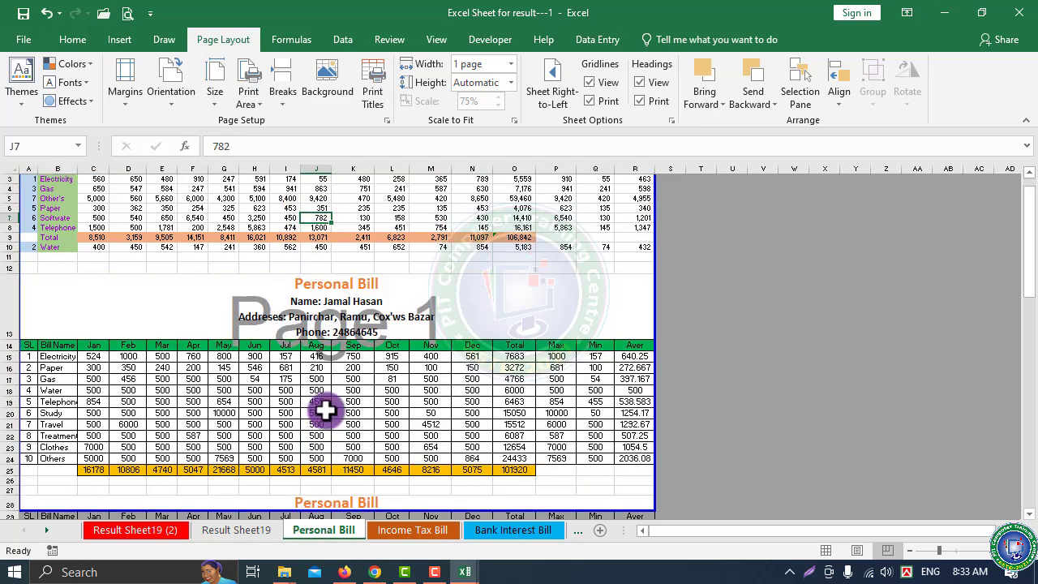
{"action": "scroll", "coordinate": [326, 409], "scroll_direction": "down", "scroll_amount": 6}
{"action": "left_click_drag", "start_coordinate": [328, 301], "coordinate": [312, 460]}
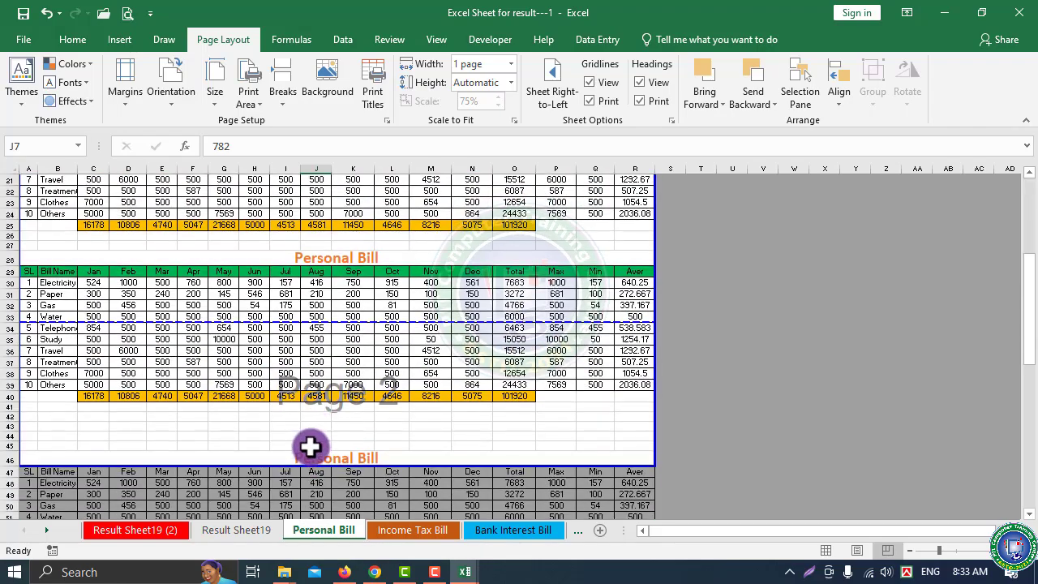
{"action": "scroll", "coordinate": [311, 447], "scroll_direction": "down", "scroll_amount": 3}
{"action": "left_click_drag", "start_coordinate": [345, 355], "coordinate": [313, 486]}
{"action": "scroll", "coordinate": [311, 456], "scroll_direction": "up", "scroll_amount": 10}
{"action": "scroll", "coordinate": [311, 454], "scroll_direction": "down", "scroll_amount": 8}
{"action": "scroll", "coordinate": [313, 389], "scroll_direction": "down", "scroll_amount": 2}
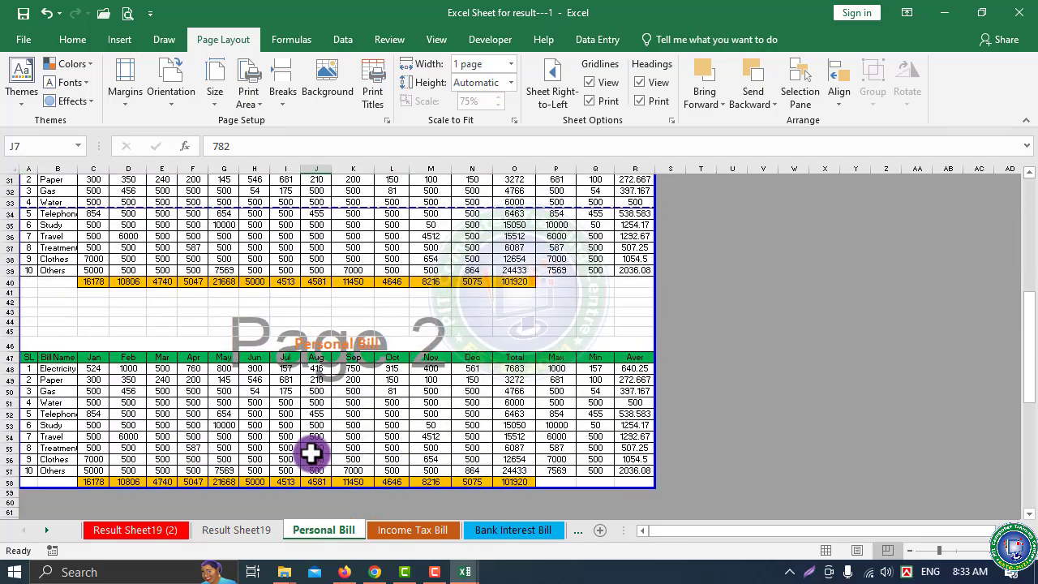
{"action": "scroll", "coordinate": [339, 390], "scroll_direction": "up", "scroll_amount": 8}
{"action": "scroll", "coordinate": [339, 390], "scroll_direction": "up", "scroll_amount": 2}
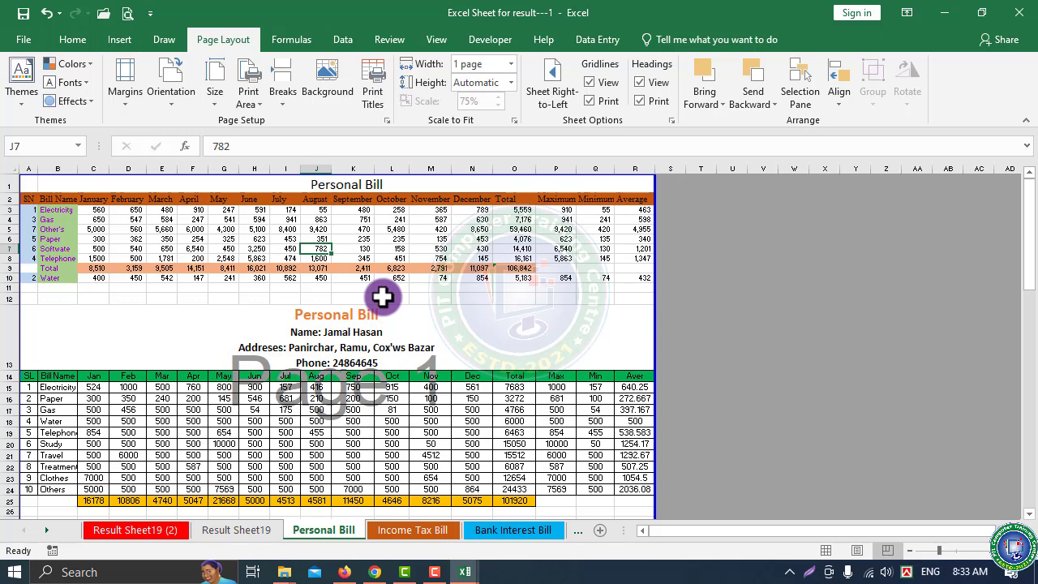
{"action": "key", "text": "ctrl+p"}
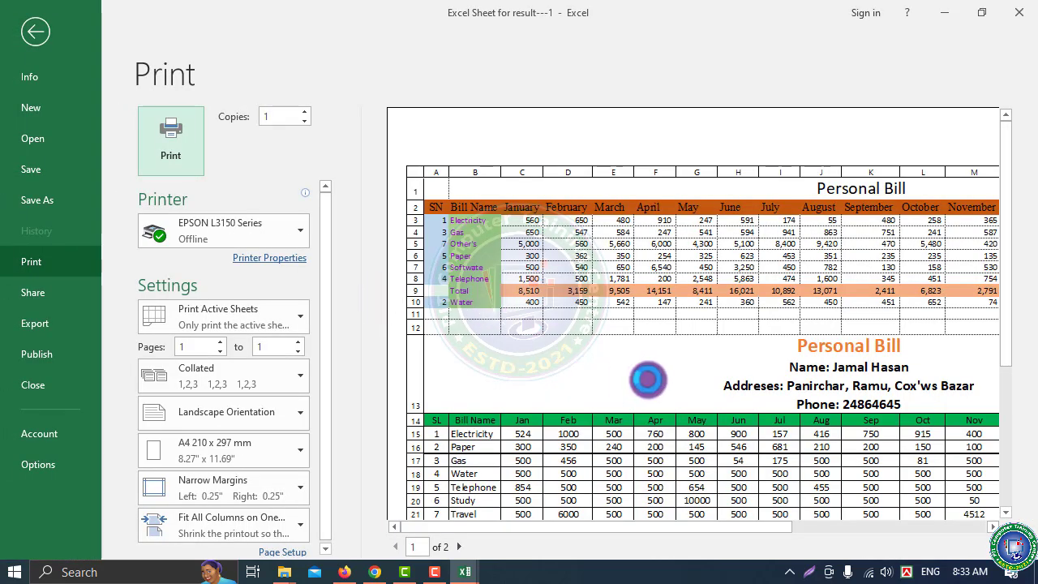
Open the full Page Setup dialog from the Print screen and view its Margins tab
{"action": "scroll", "coordinate": [648, 379], "scroll_direction": "down", "scroll_amount": 5}
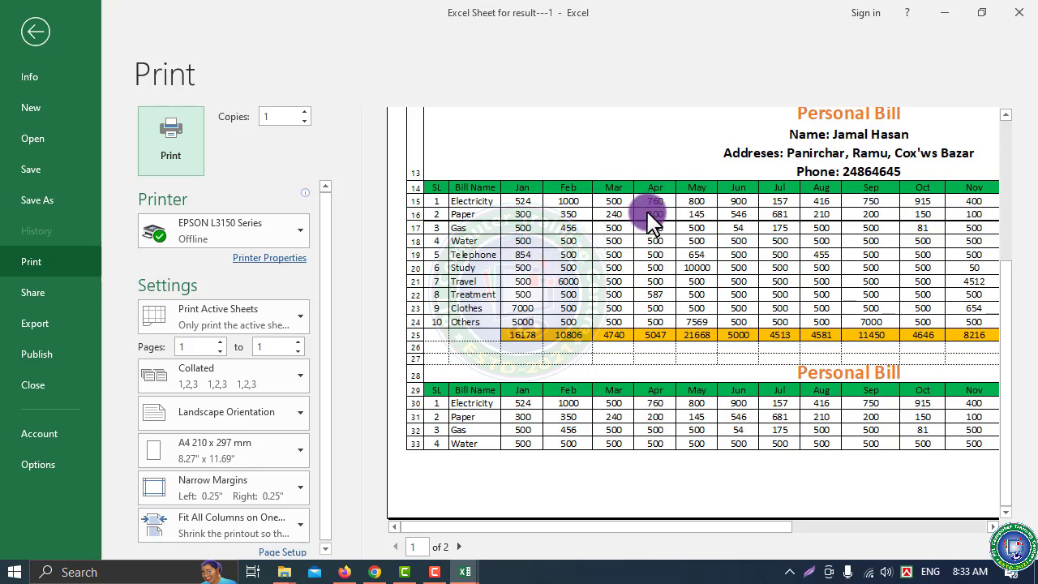
{"action": "scroll", "coordinate": [317, 426], "scroll_direction": "down", "scroll_amount": 1}
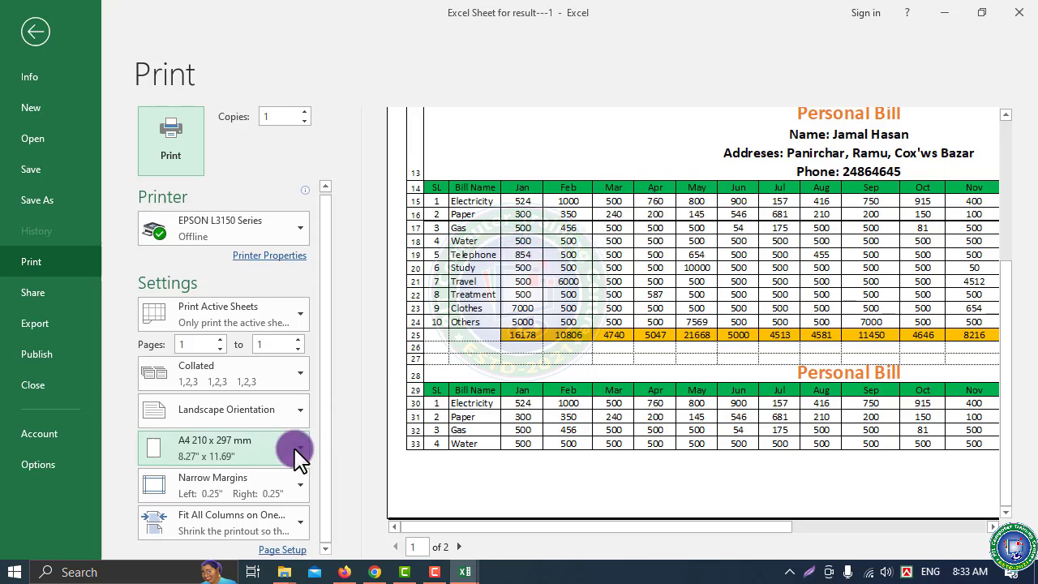
{"action": "left_click", "coordinate": [298, 551]}
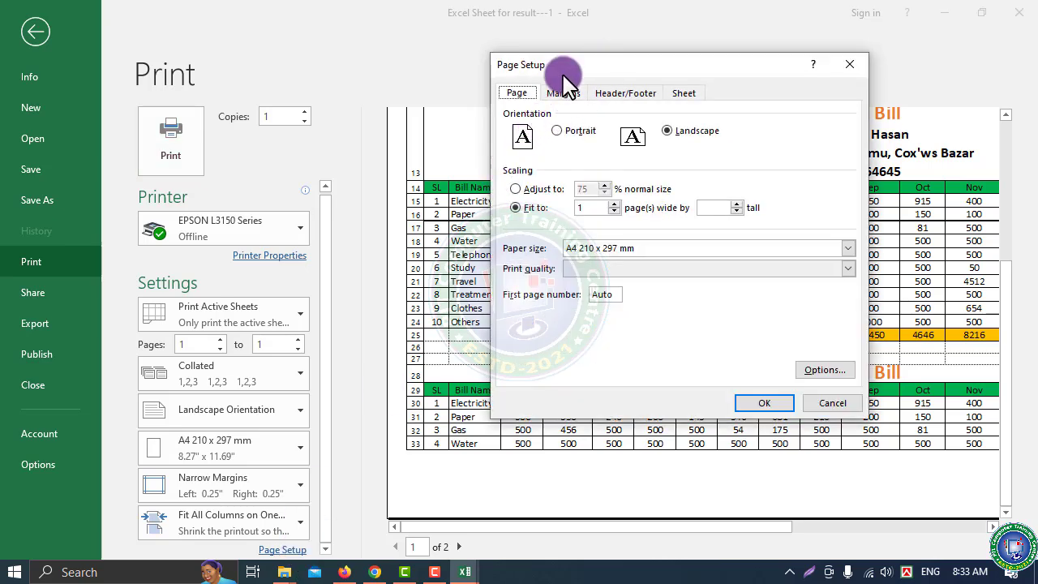
{"action": "left_click_drag", "start_coordinate": [599, 69], "coordinate": [381, 94]}
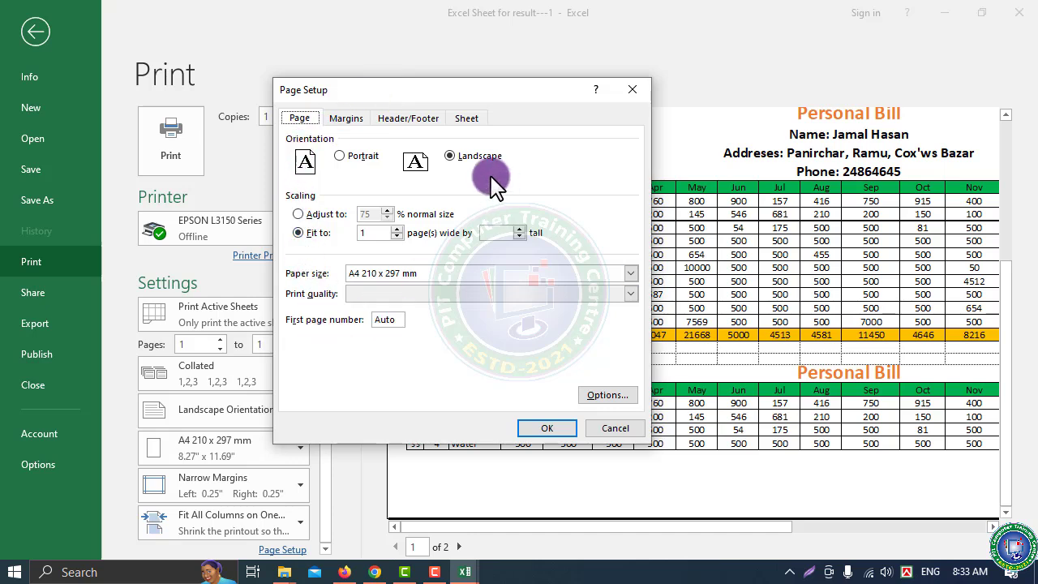
{"action": "left_click", "coordinate": [347, 120]}
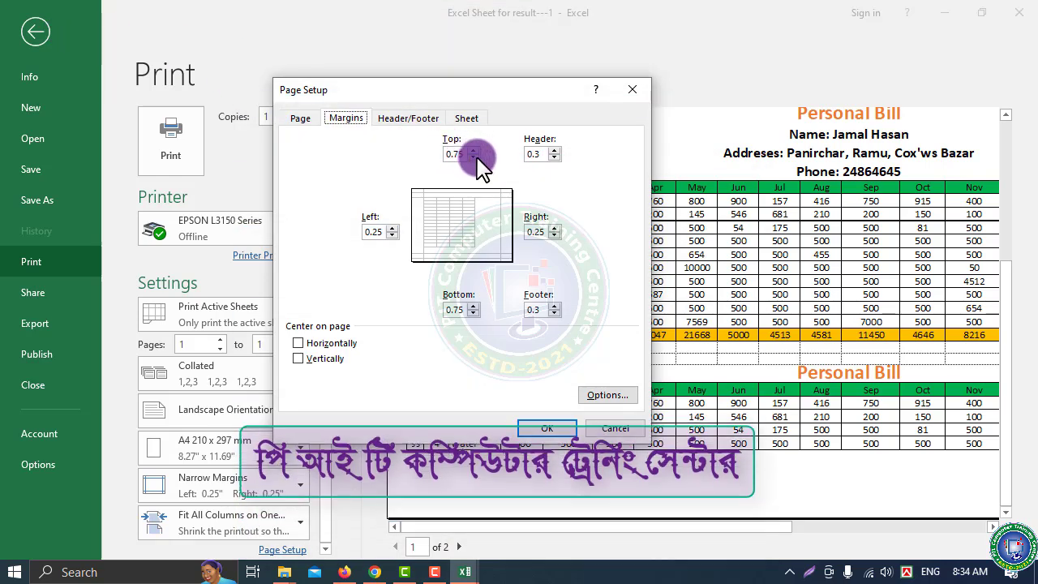
Change the top margin to 0.25 and the bottom margin to 0.5, then go to Header/Footer
{"action": "double_click", "coordinate": [451, 158]}
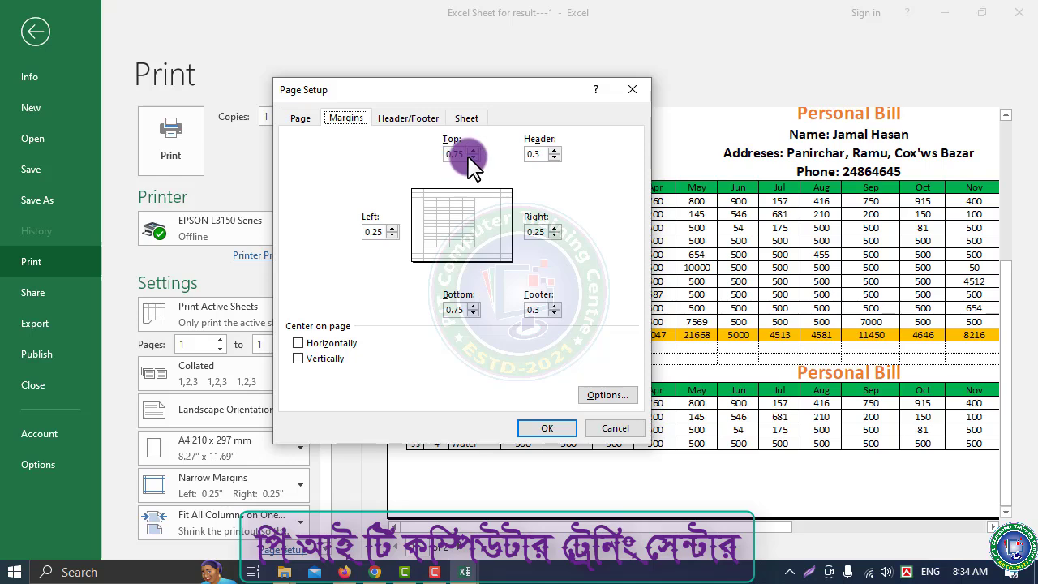
{"action": "left_click", "coordinate": [473, 157]}
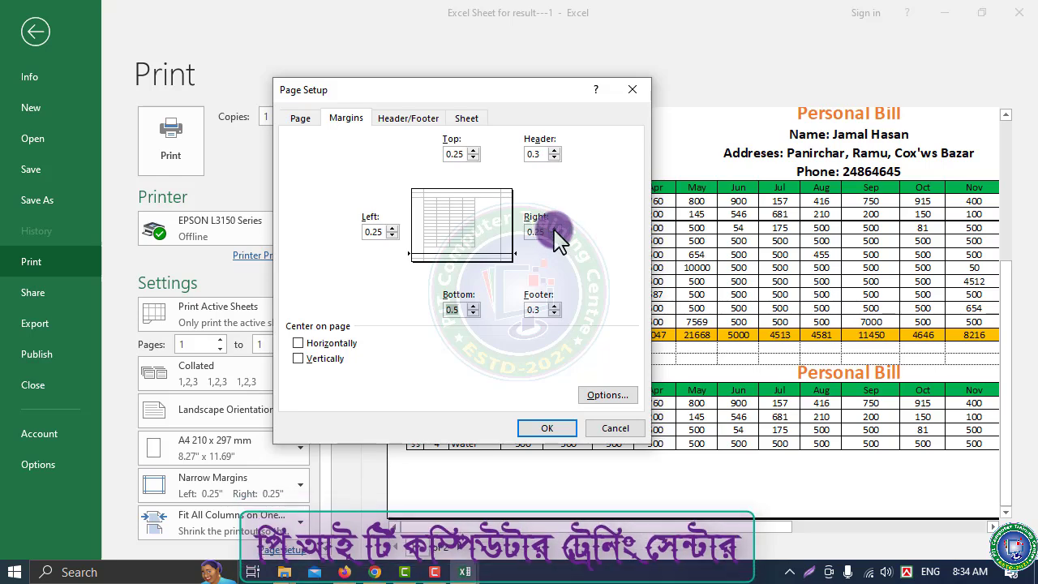
{"action": "left_click", "coordinate": [458, 309]}
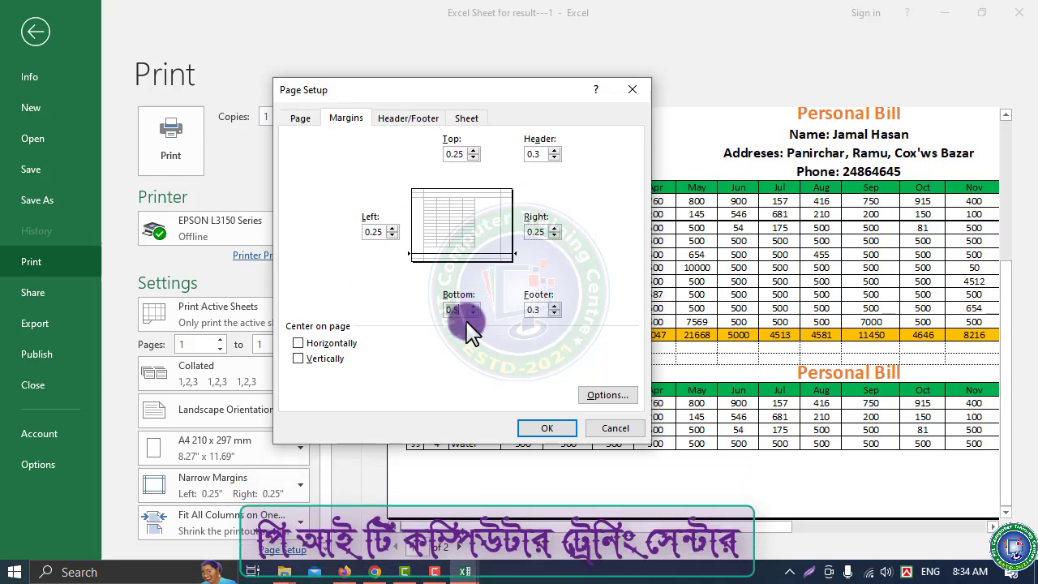
{"action": "left_click", "coordinate": [406, 121]}
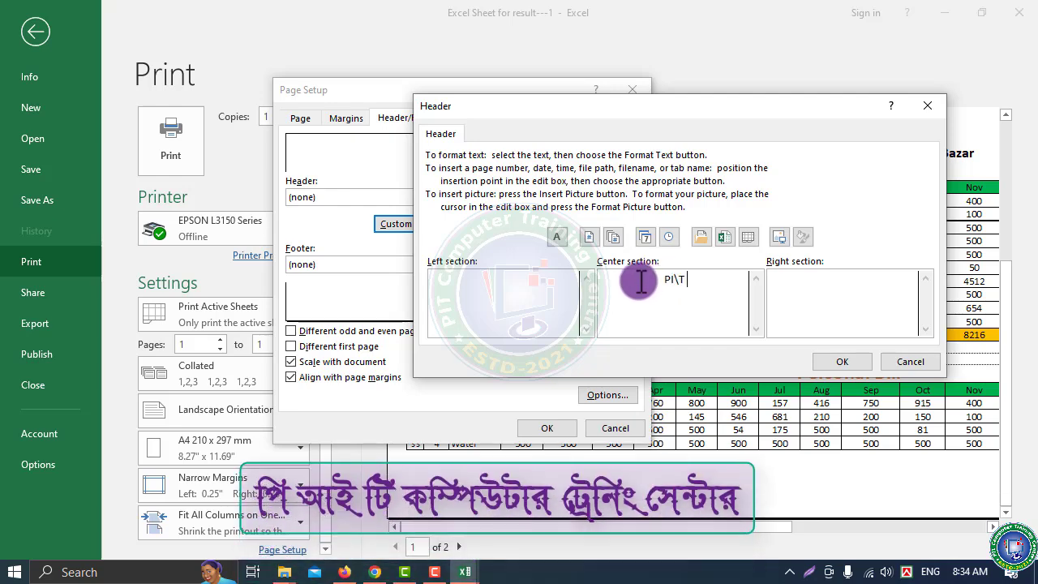
Type 'PIT Computer Training Centre' in the header's centre section with two filler lines below
{"action": "key", "text": "BackSpace"}
{"action": "key", "text": "BackSpace"}
{"action": "type", "text": "T Com"}
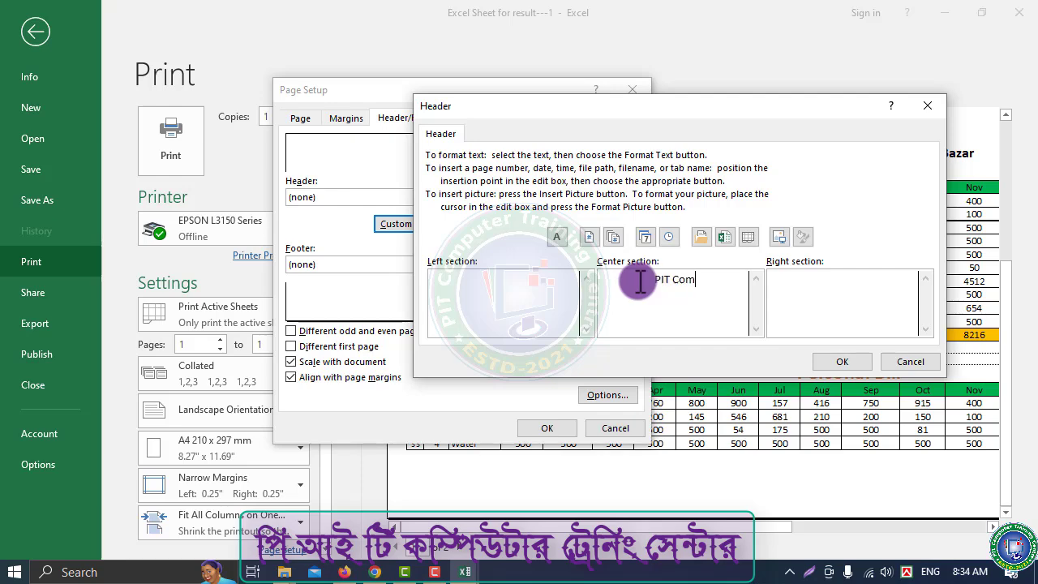
{"action": "type", "text": "puter Training Centre"}
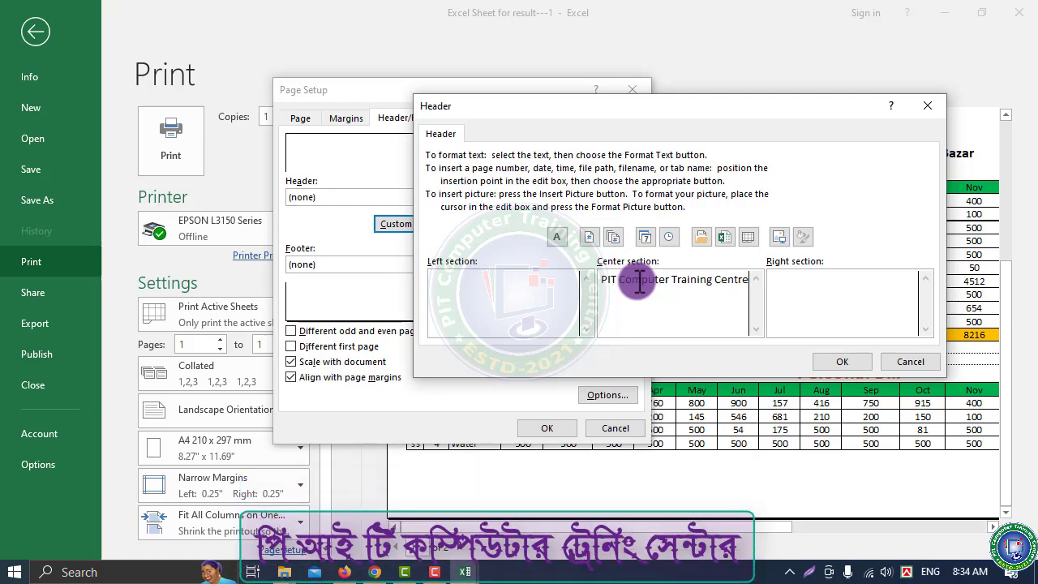
{"action": "key", "text": "Return"}
{"action": "type", "text": "gkjhgfds"}
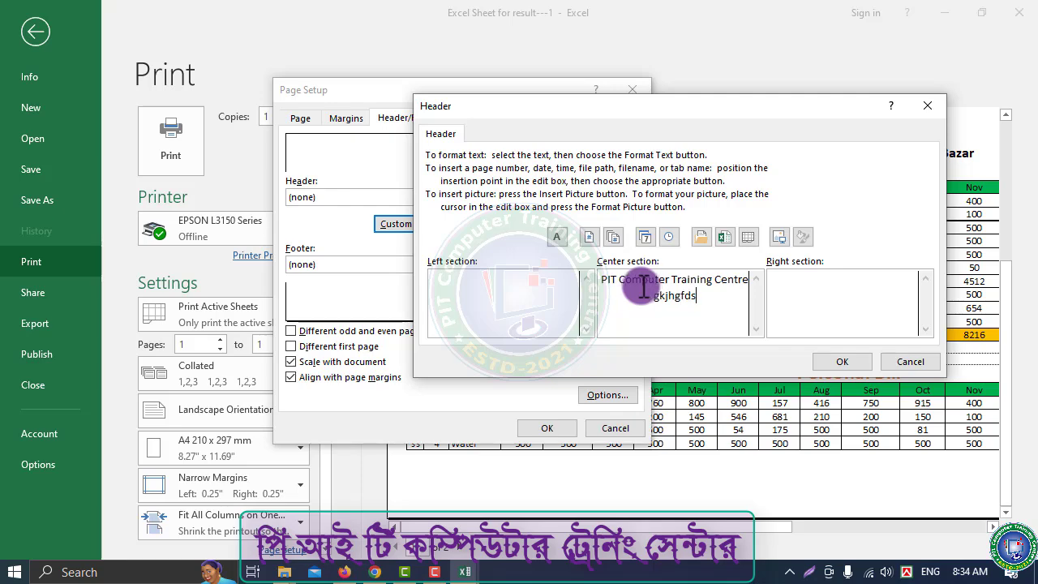
{"action": "type", "text": "jkhgfds"}
{"action": "key", "text": "Return"}
{"action": "type", "text": "lkjmhgfdf"}
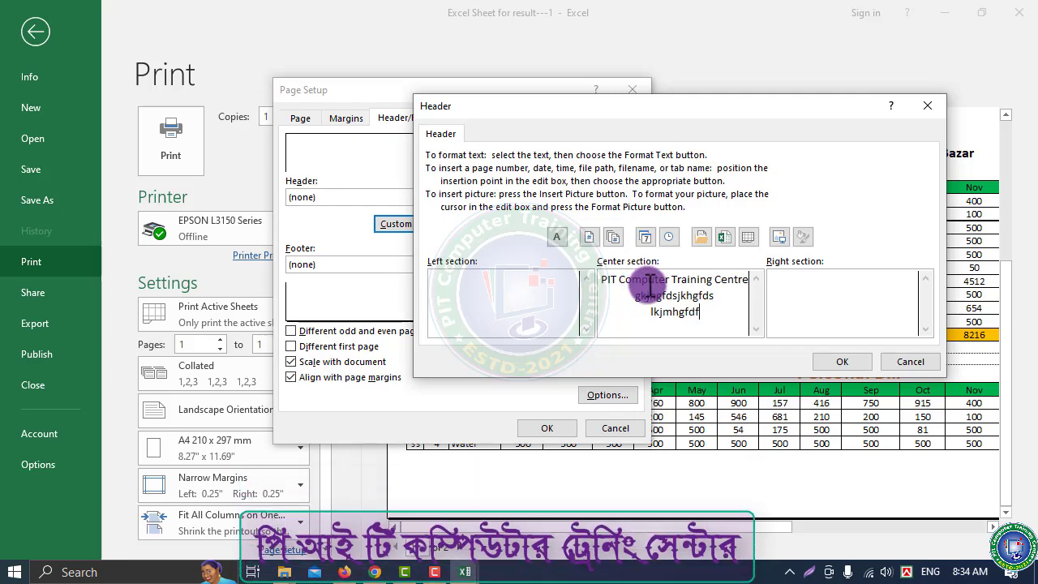
{"action": "type", "text": "jgh 0043542354"}
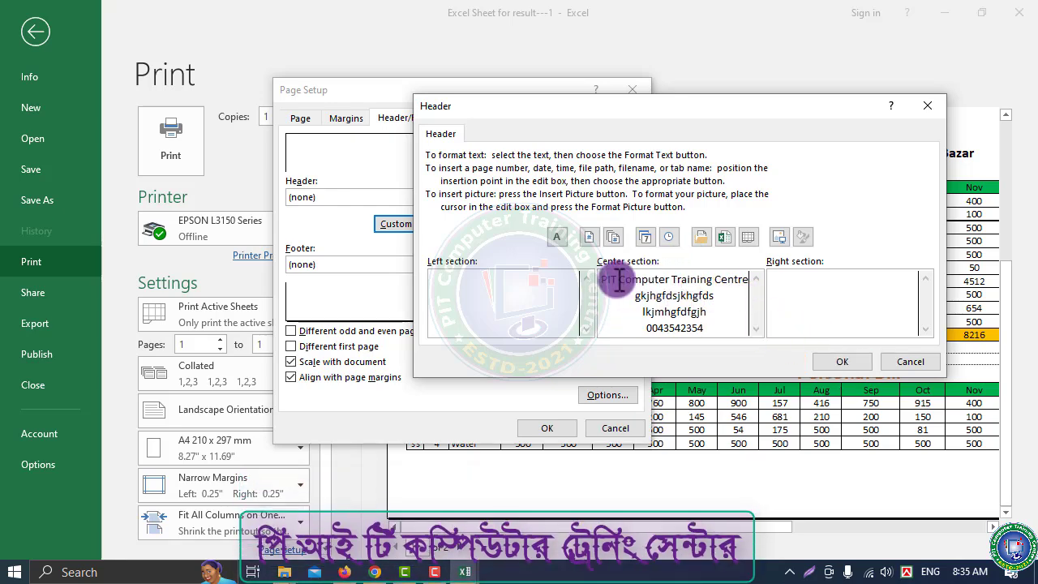
Replace the first line with 'PIT Computer Trainin Centre' after removing an inserted page number
{"action": "left_click_drag", "start_coordinate": [605, 283], "coordinate": [738, 280]}
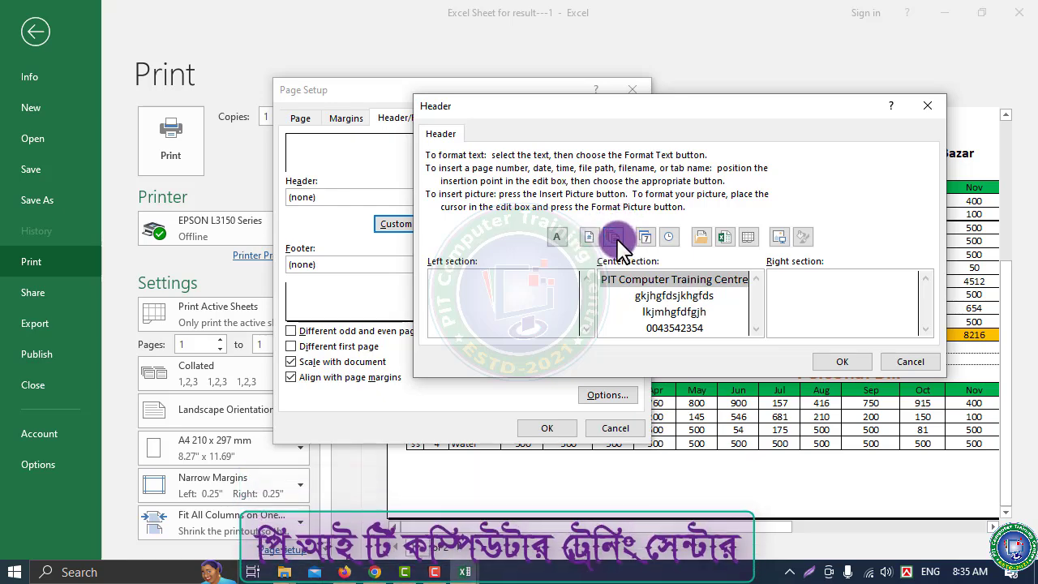
{"action": "left_click", "coordinate": [591, 237]}
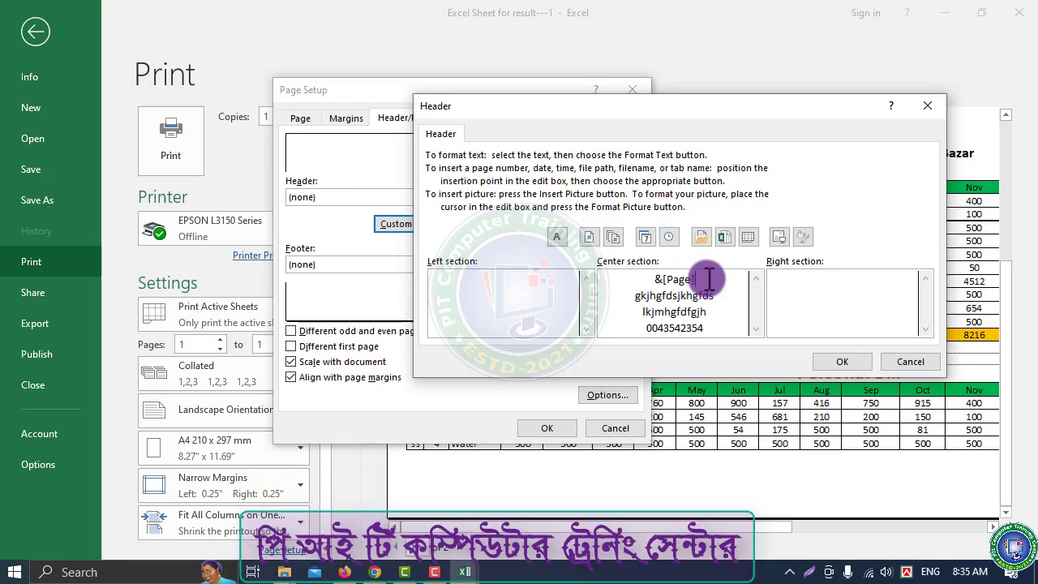
{"action": "key", "text": "BackSpace"}
{"action": "key", "text": "BackSpace"}
{"action": "key", "text": "BackSpace"}
{"action": "key", "text": "BackSpace"}
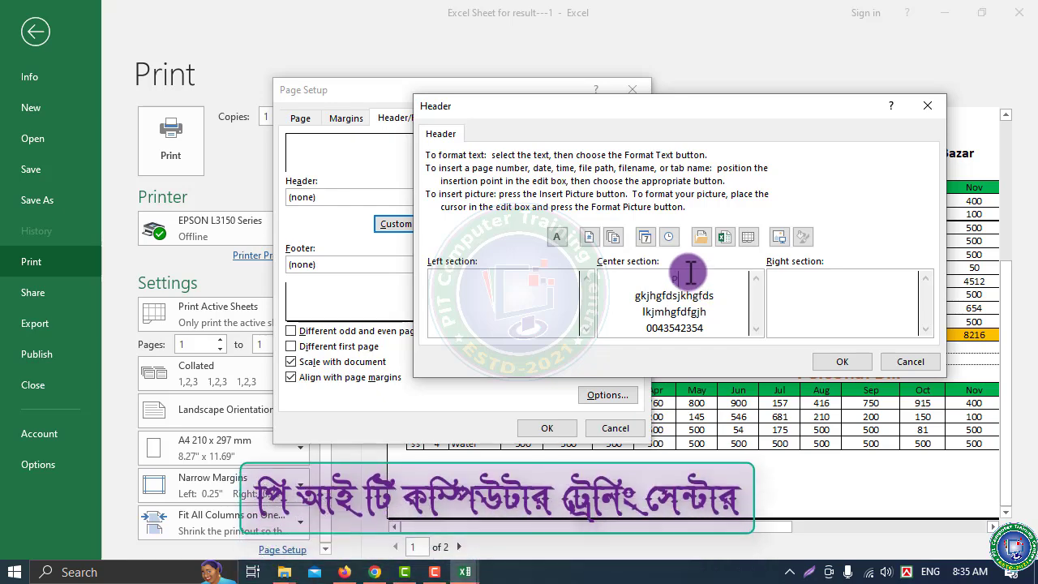
{"action": "type", "text": "PIT Co"}
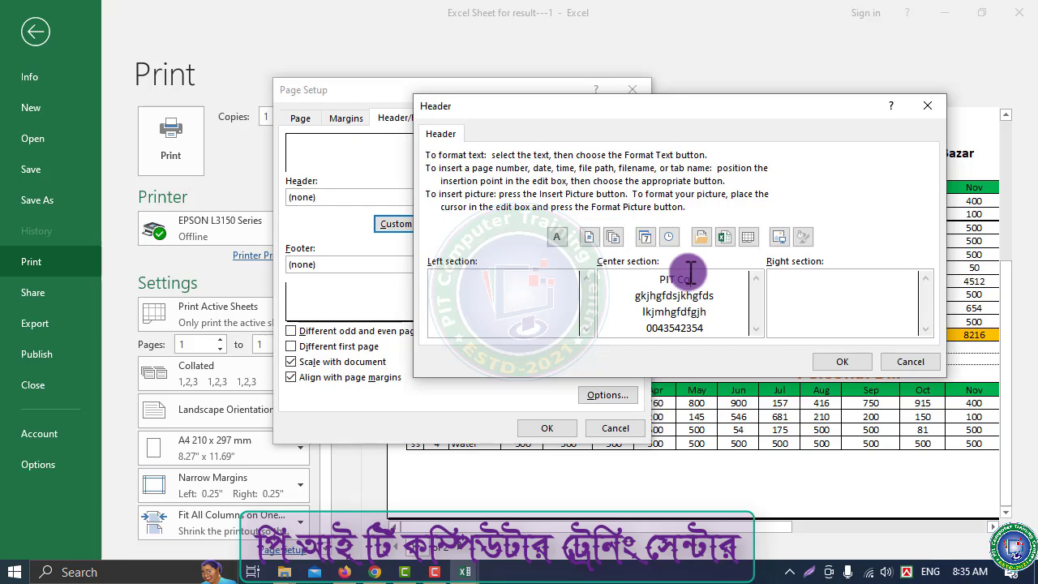
{"action": "type", "text": "mputer Trai"}
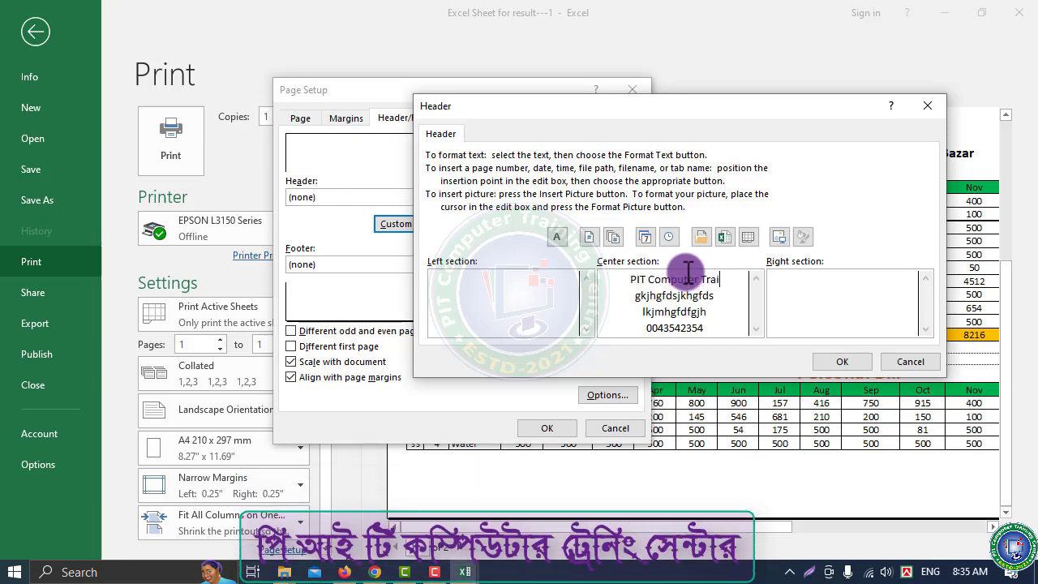
{"action": "type", "text": "nin Centre"}
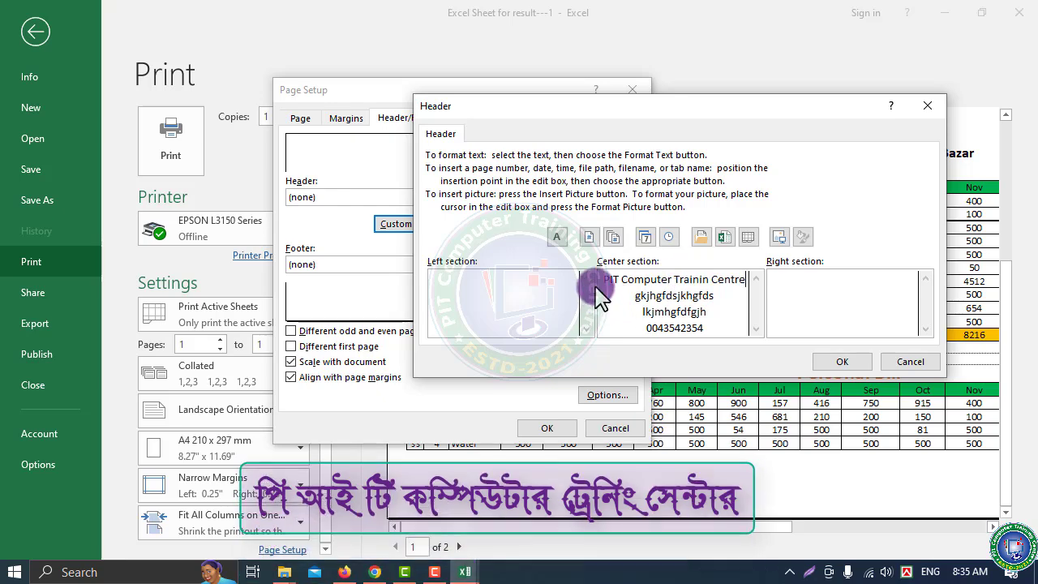
{"action": "left_click_drag", "start_coordinate": [604, 280], "coordinate": [734, 276]}
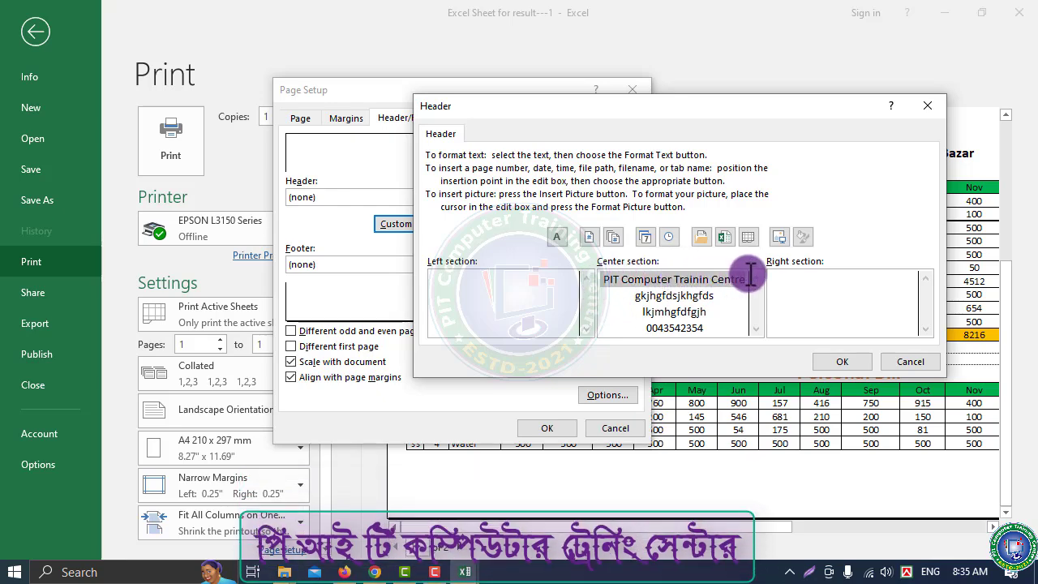
Format the selected header title as bold, red, 18-point text and apply it
{"action": "left_click", "coordinate": [565, 241]}
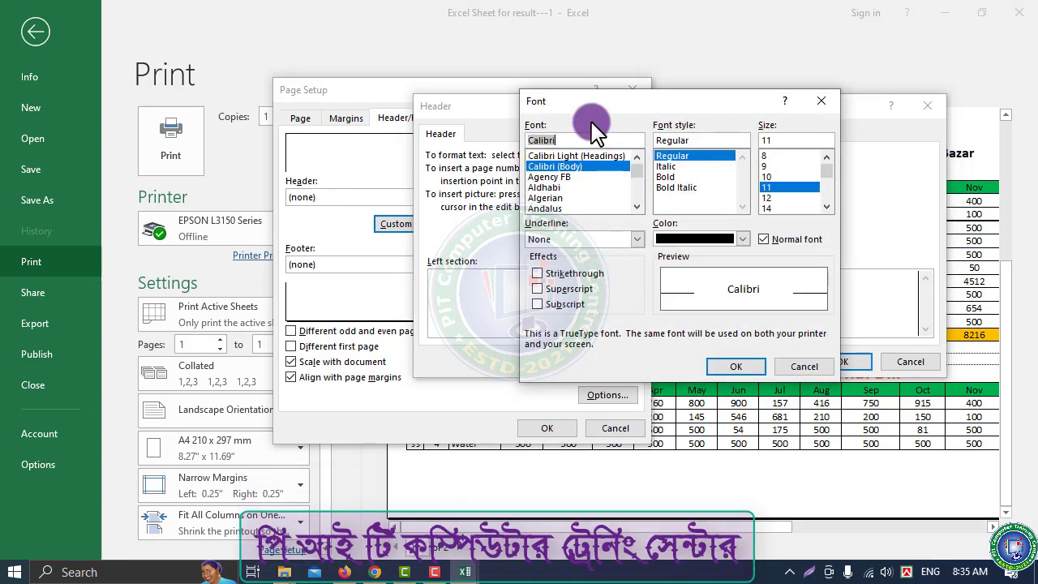
{"action": "left_click_drag", "start_coordinate": [585, 106], "coordinate": [274, 130]}
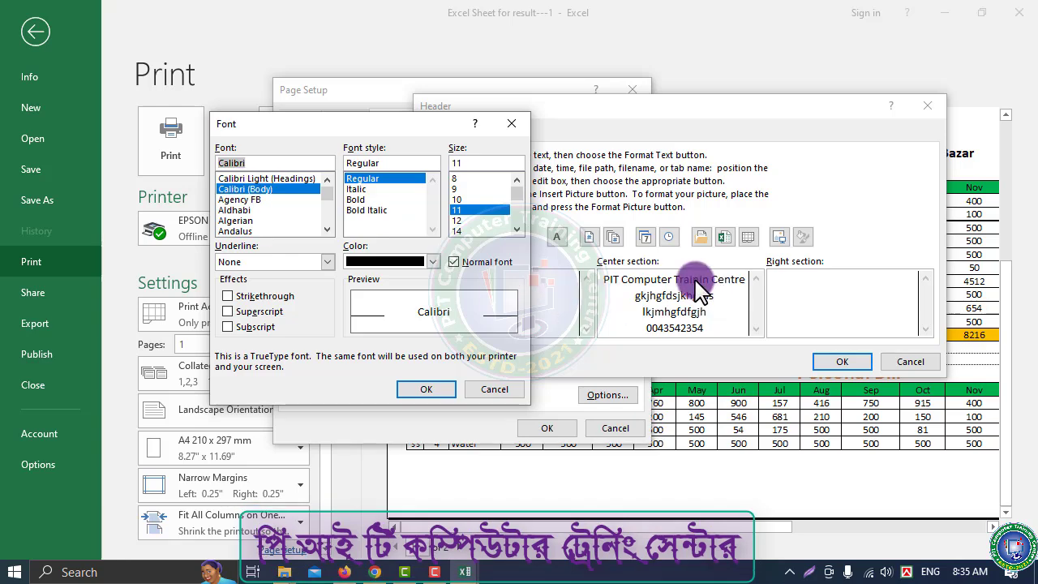
{"action": "left_click", "coordinate": [359, 200]}
{"action": "left_click", "coordinate": [433, 261]}
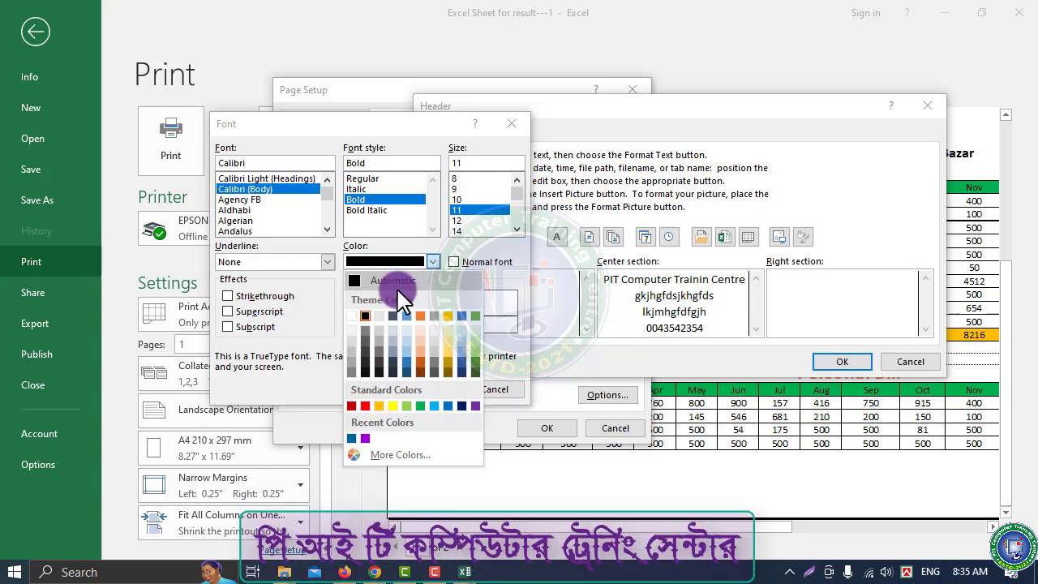
{"action": "left_click", "coordinate": [364, 406]}
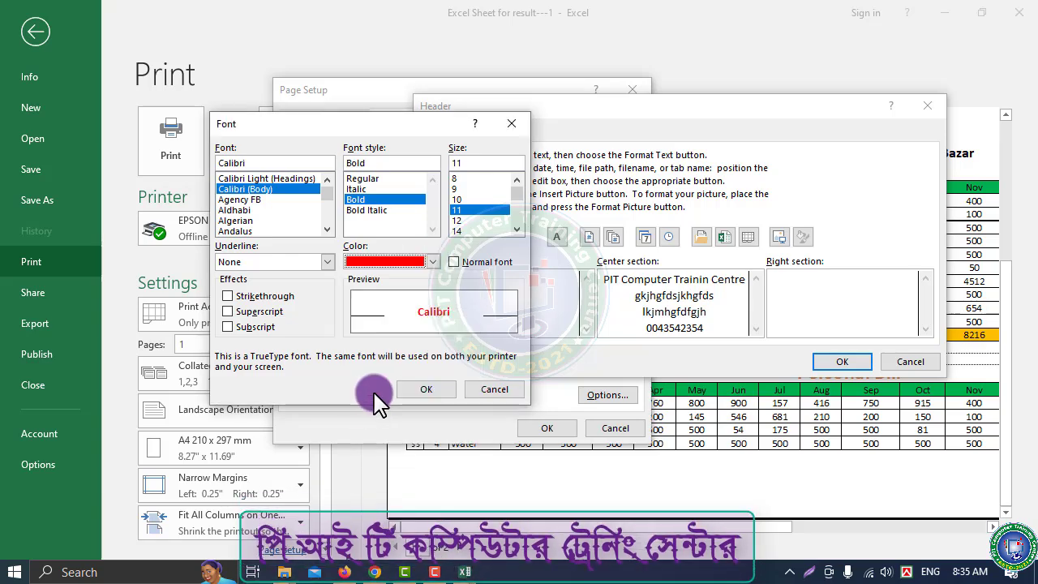
{"action": "left_click", "coordinate": [518, 231]}
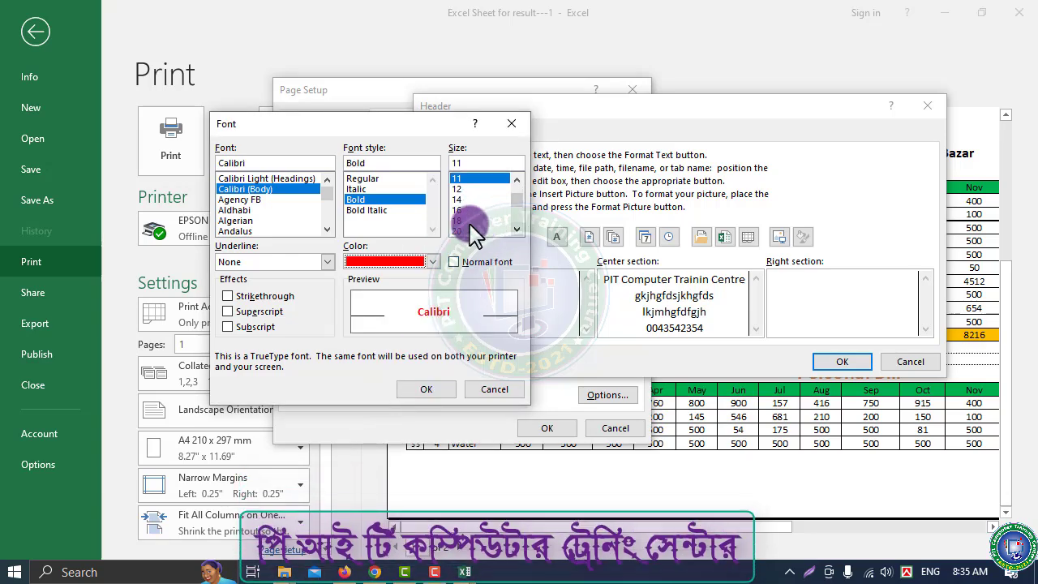
{"action": "left_click", "coordinate": [466, 221]}
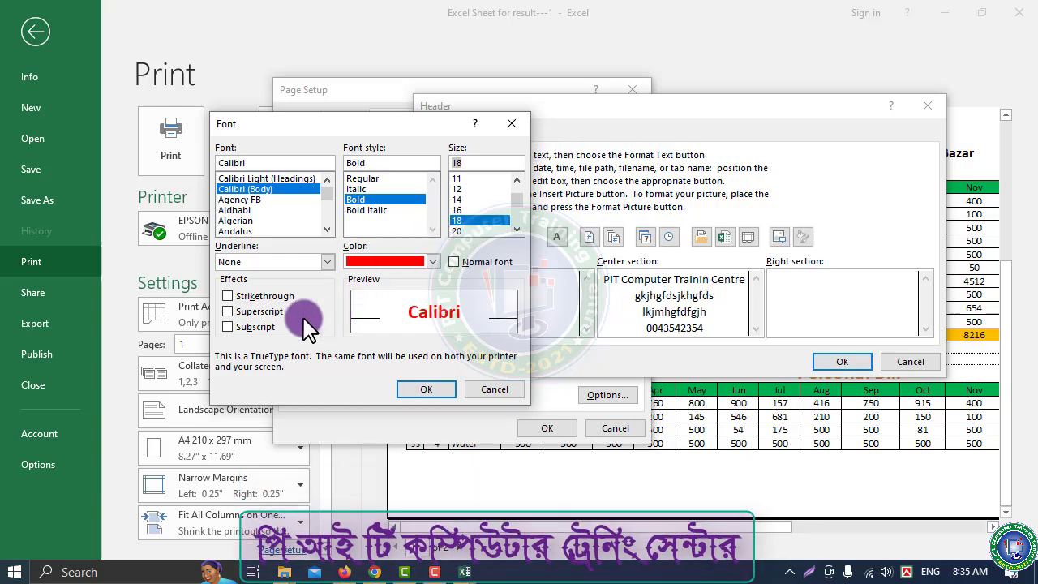
{"action": "left_click", "coordinate": [423, 390]}
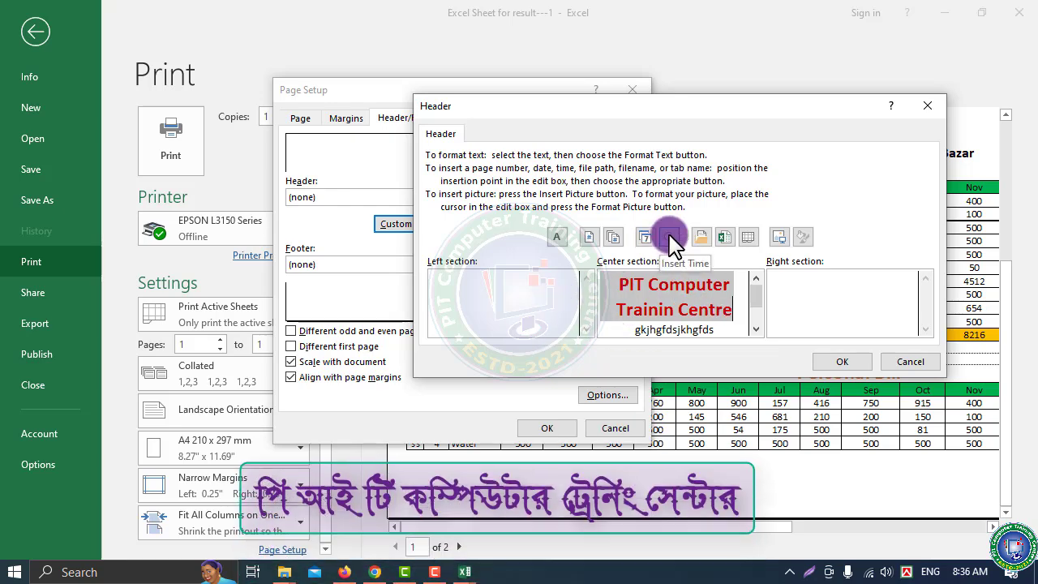
Add the current time to the right header section and the current date to the left section
{"action": "left_click", "coordinate": [875, 288]}
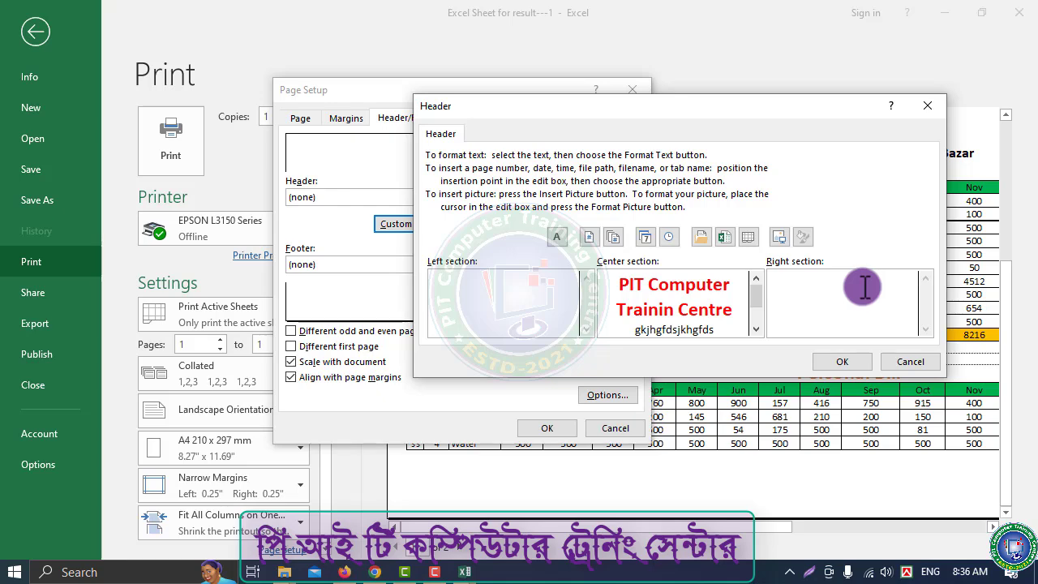
{"action": "left_click", "coordinate": [668, 238]}
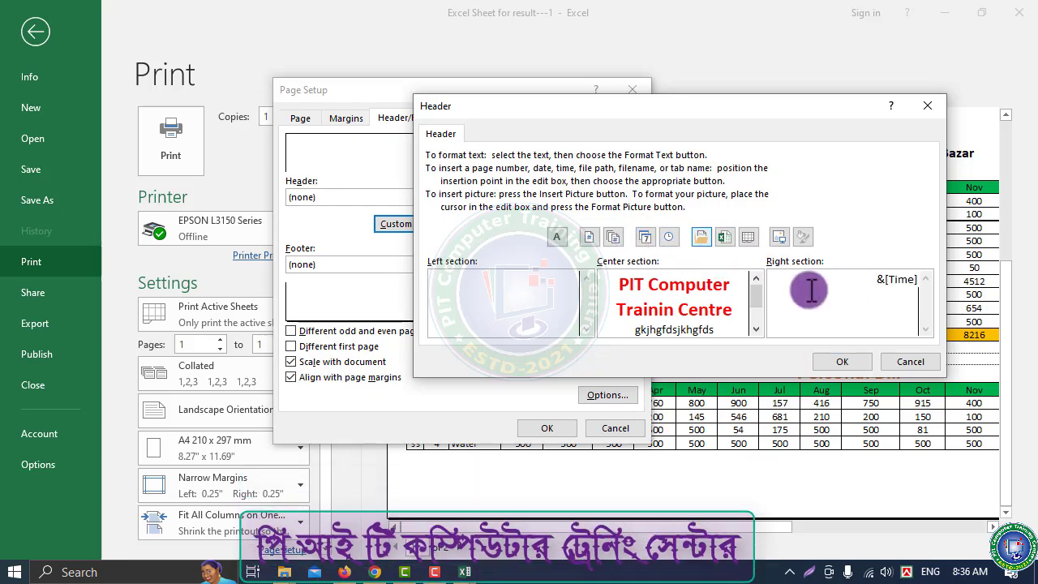
{"action": "left_click", "coordinate": [468, 280]}
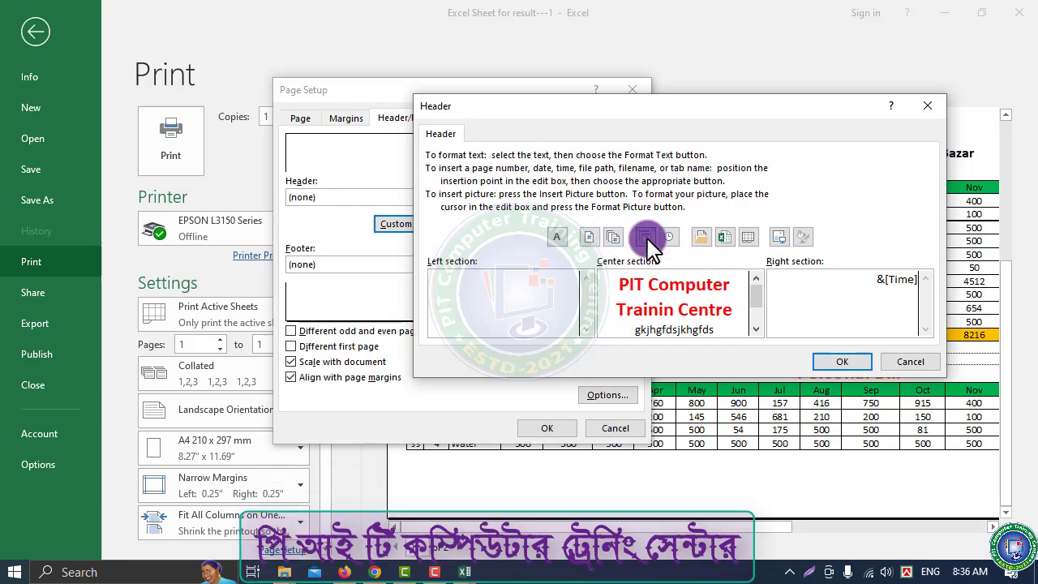
{"action": "left_click", "coordinate": [645, 237]}
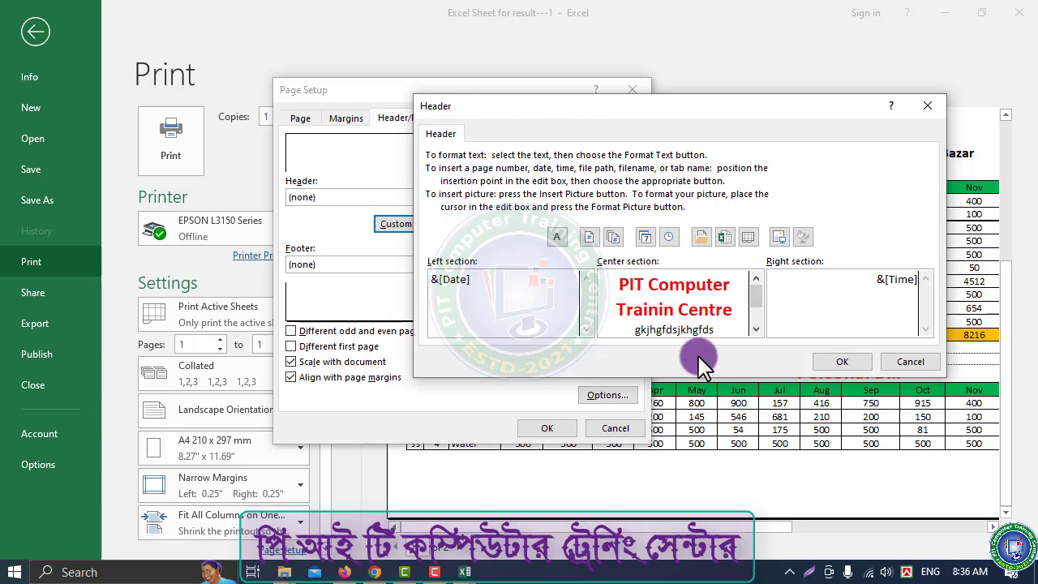
{"action": "left_click", "coordinate": [842, 362]}
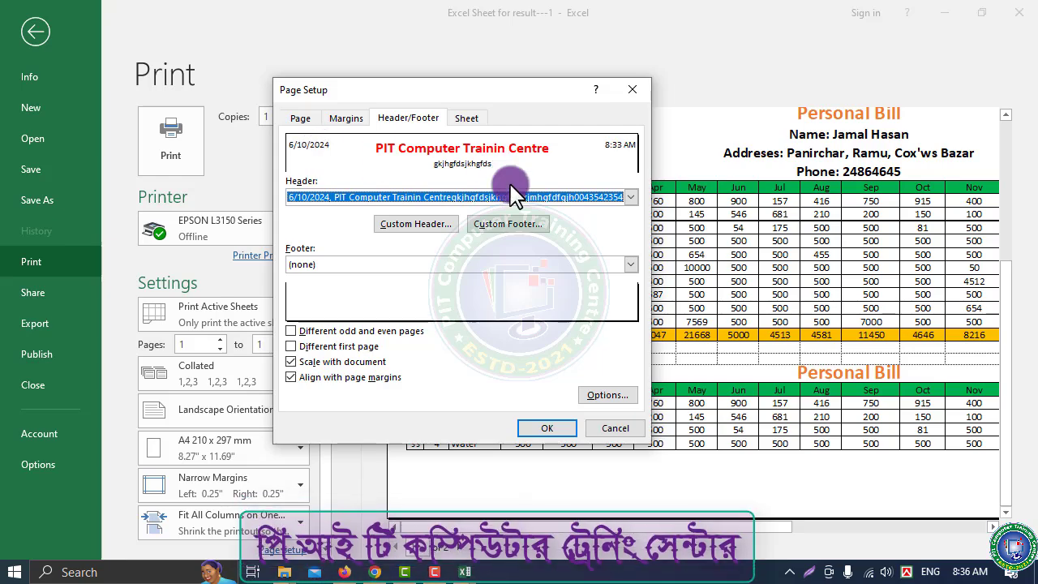
Apply the new header and scroll the print preview to check the date, centre name and time
{"action": "left_click", "coordinate": [543, 428]}
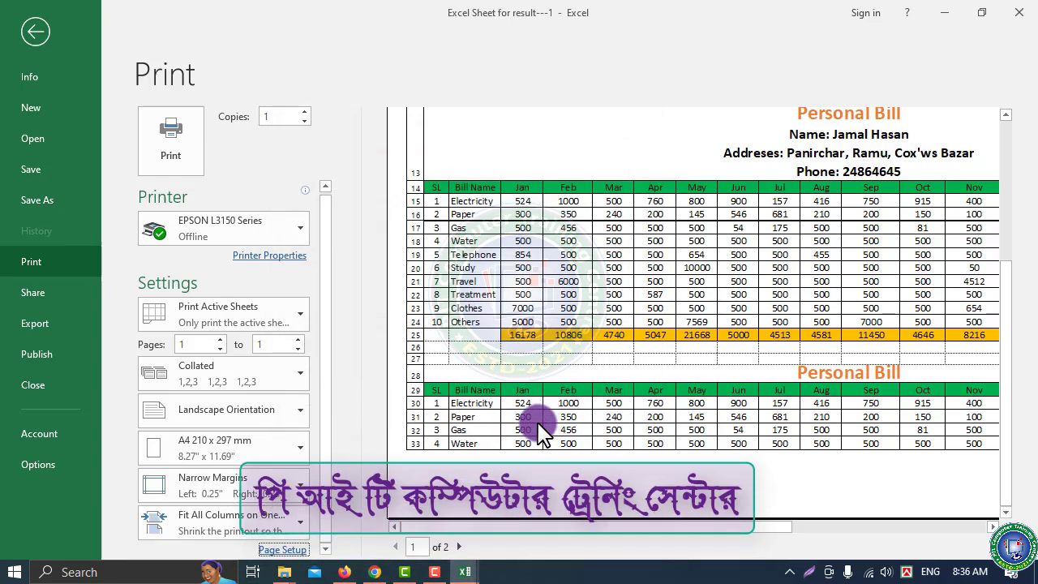
{"action": "scroll", "coordinate": [702, 338], "scroll_direction": "down", "scroll_amount": 2}
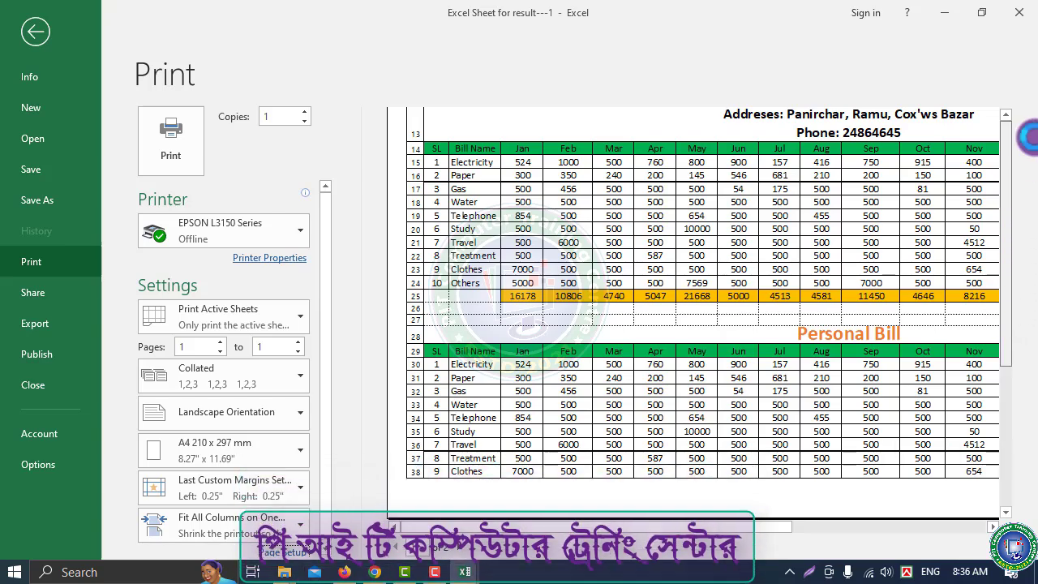
{"action": "scroll", "coordinate": [1029, 138], "scroll_direction": "up", "scroll_amount": 2}
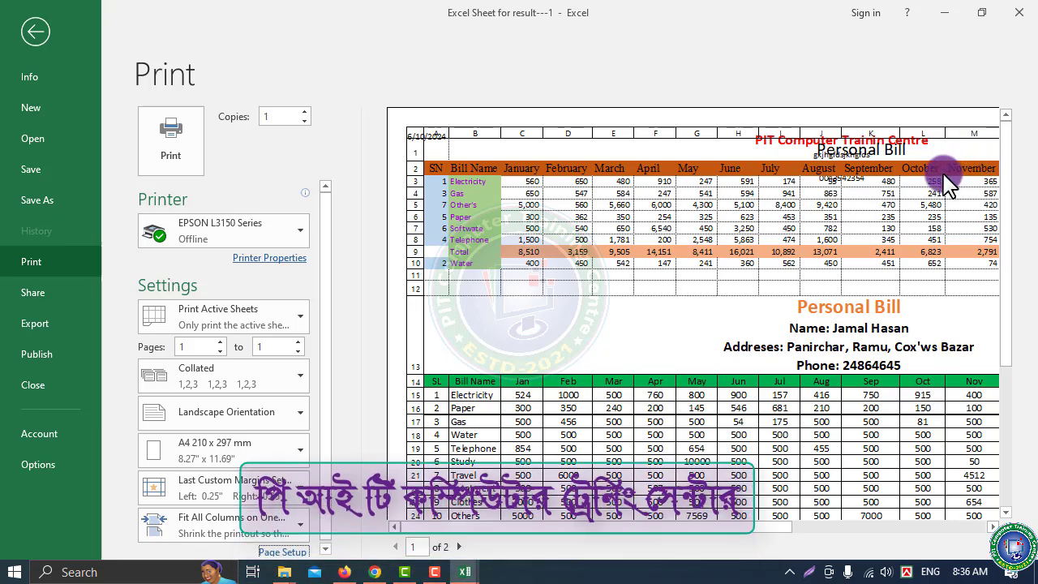
Increase the top page margin so the header clears the Personal Bill table, then review the preview
{"action": "left_click", "coordinate": [305, 551]}
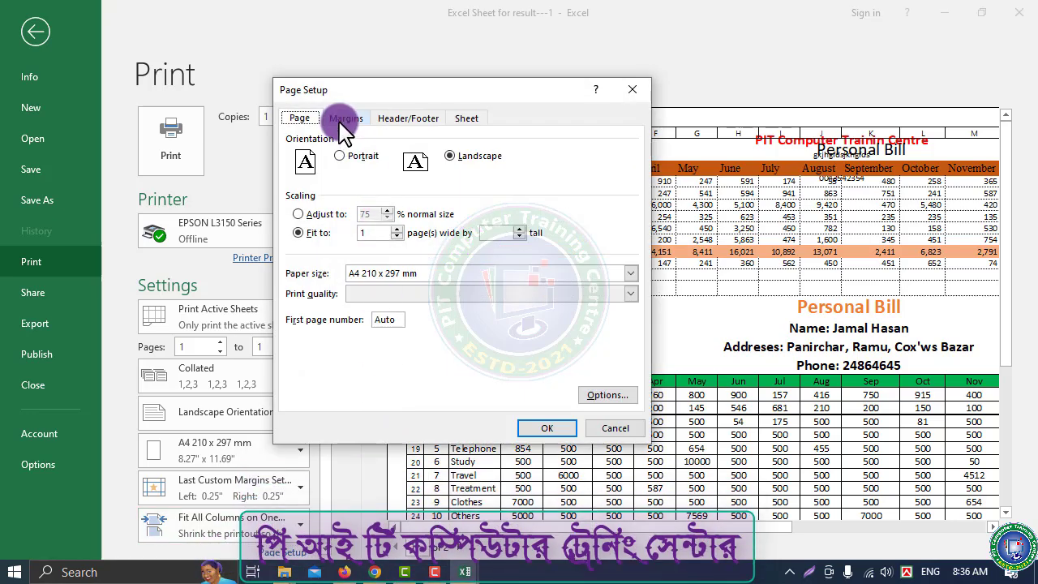
{"action": "left_click", "coordinate": [344, 118]}
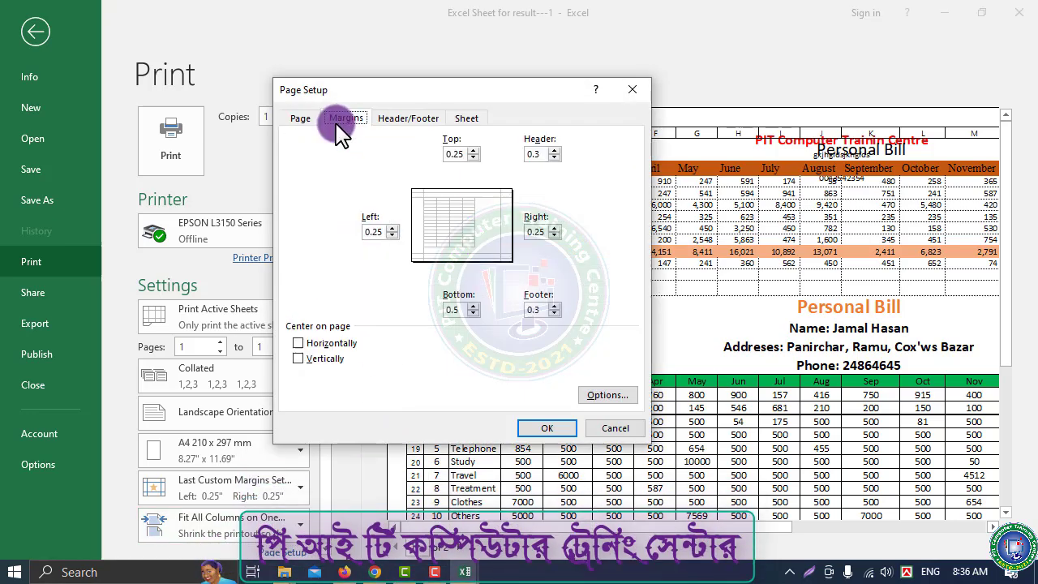
{"action": "double_click", "coordinate": [469, 153]}
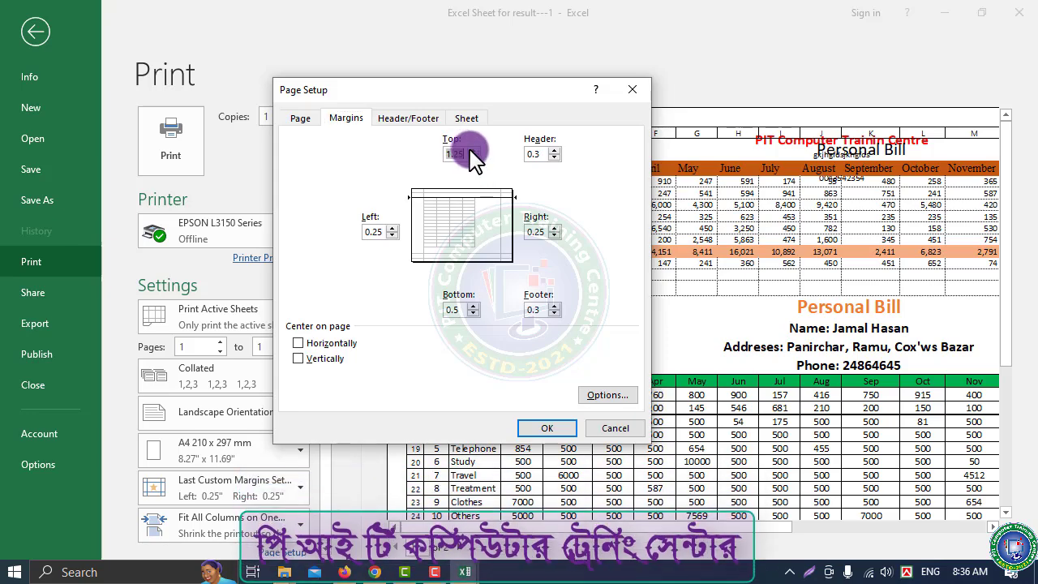
{"action": "left_click", "coordinate": [473, 150]}
{"action": "left_click", "coordinate": [547, 428]}
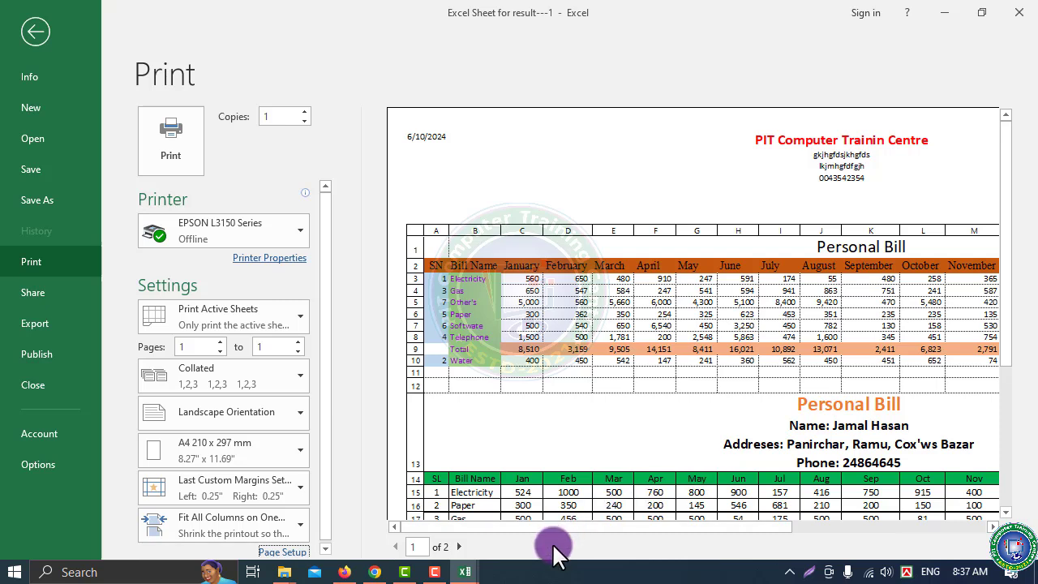
{"action": "left_click", "coordinate": [605, 452]}
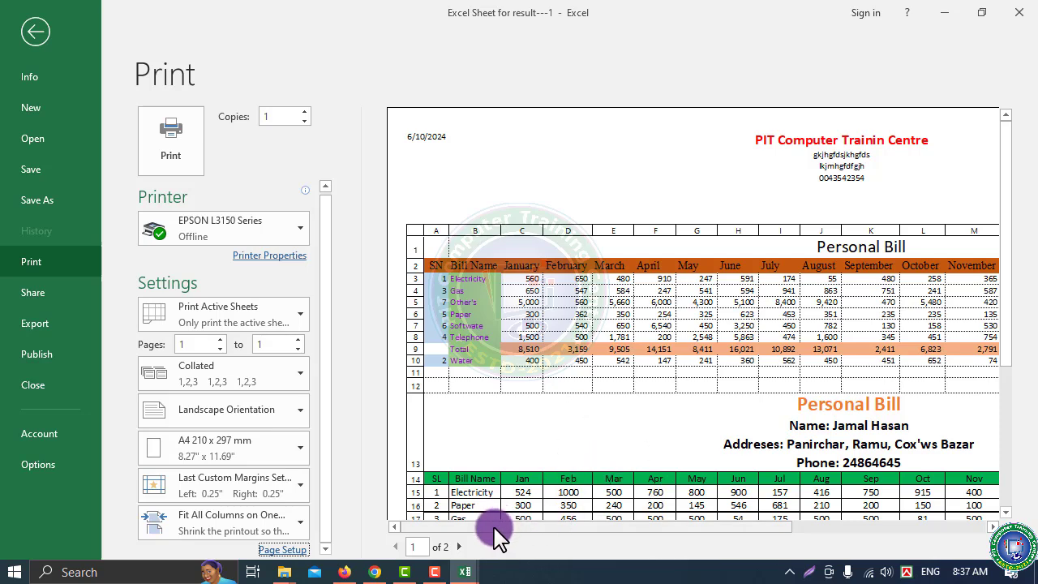
{"action": "left_click_drag", "start_coordinate": [493, 528], "coordinate": [880, 523]}
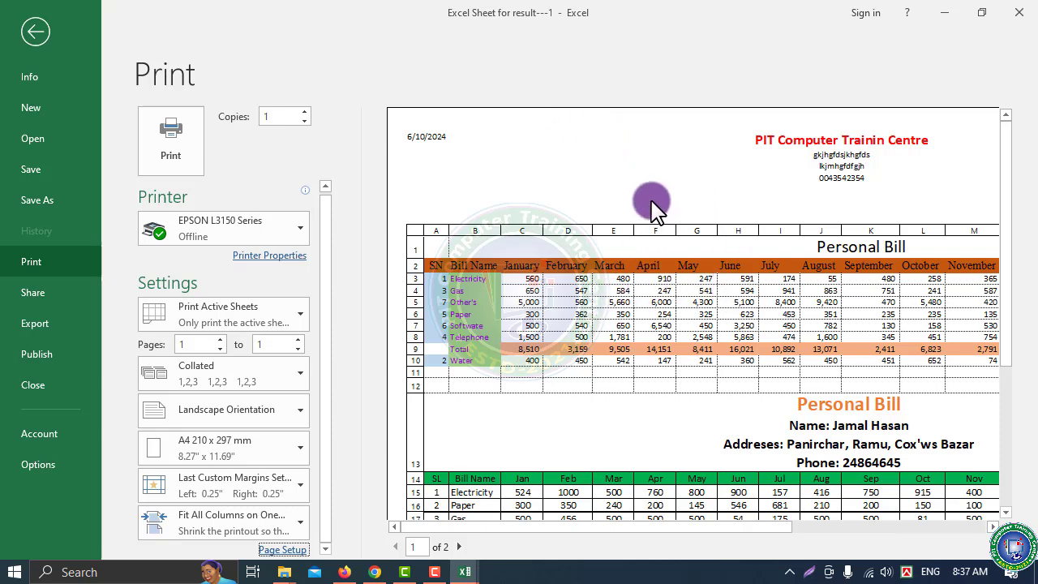
Build a custom footer with 'Assistant Sig' left, 'Head of Ins.' centre and 'Head of Co. Mo' right
{"action": "left_click", "coordinate": [283, 550]}
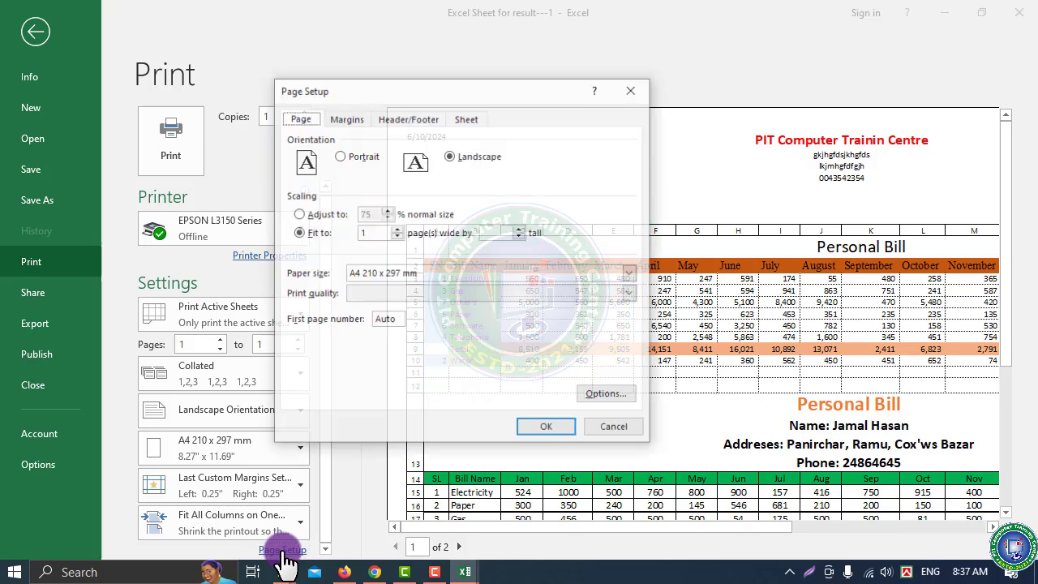
{"action": "left_click", "coordinate": [403, 126]}
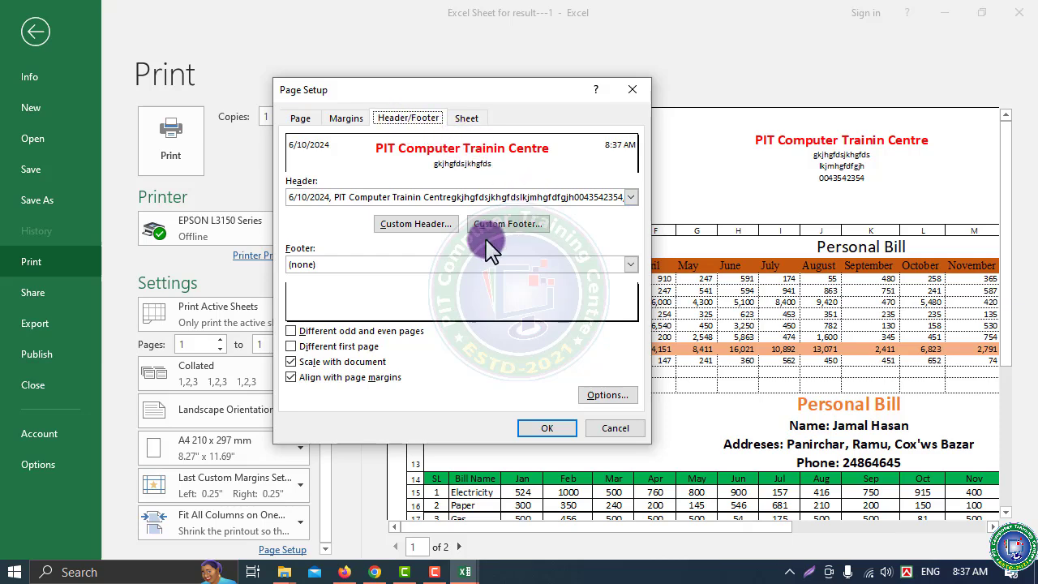
{"action": "left_click", "coordinate": [506, 225]}
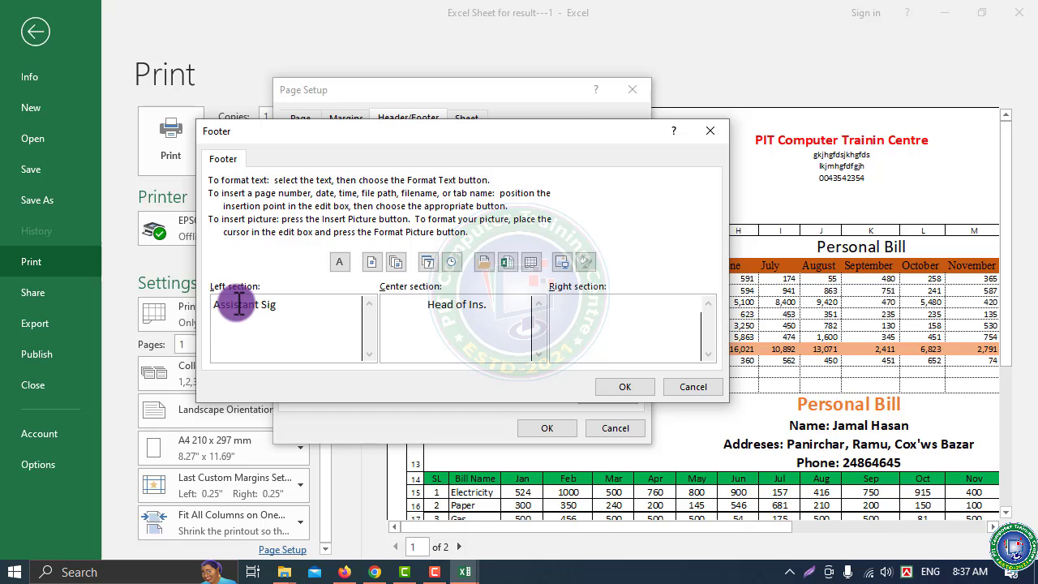
{"action": "type", "text": "Head of Co. Mo"}
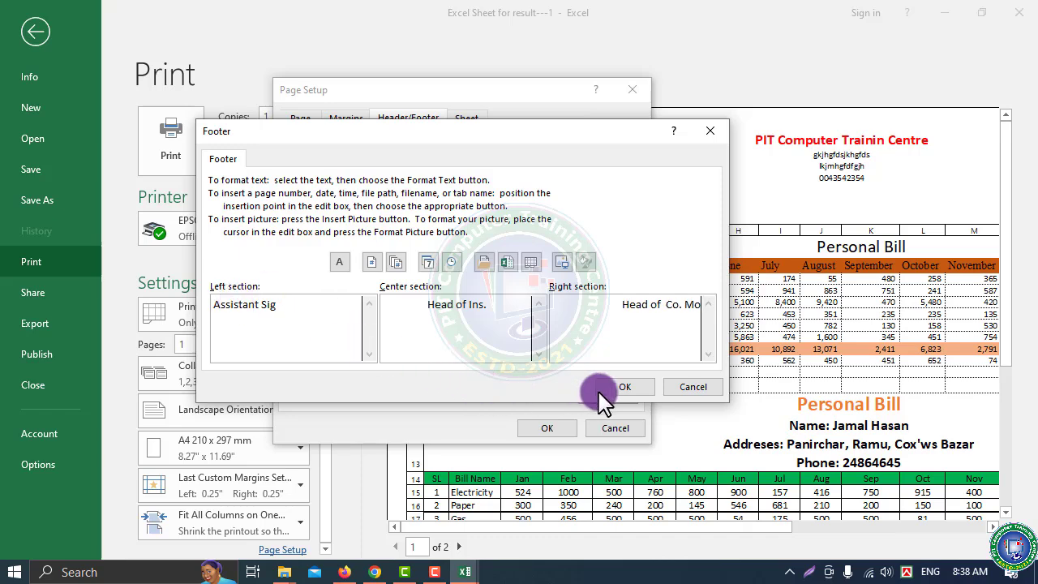
{"action": "left_click", "coordinate": [624, 388]}
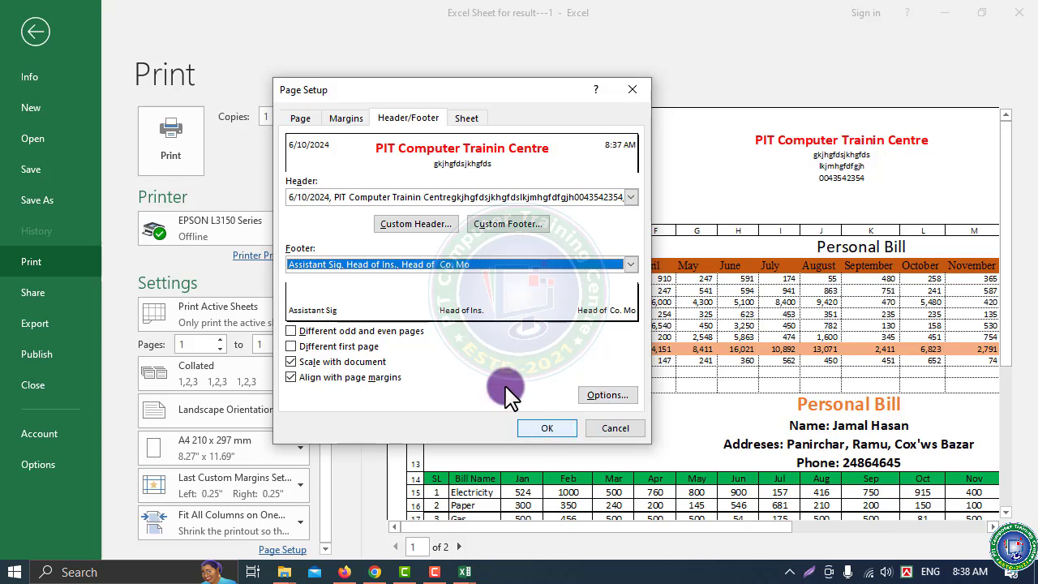
Apply the signature footer and scroll the print preview to verify both header and footer
{"action": "left_click", "coordinate": [540, 427]}
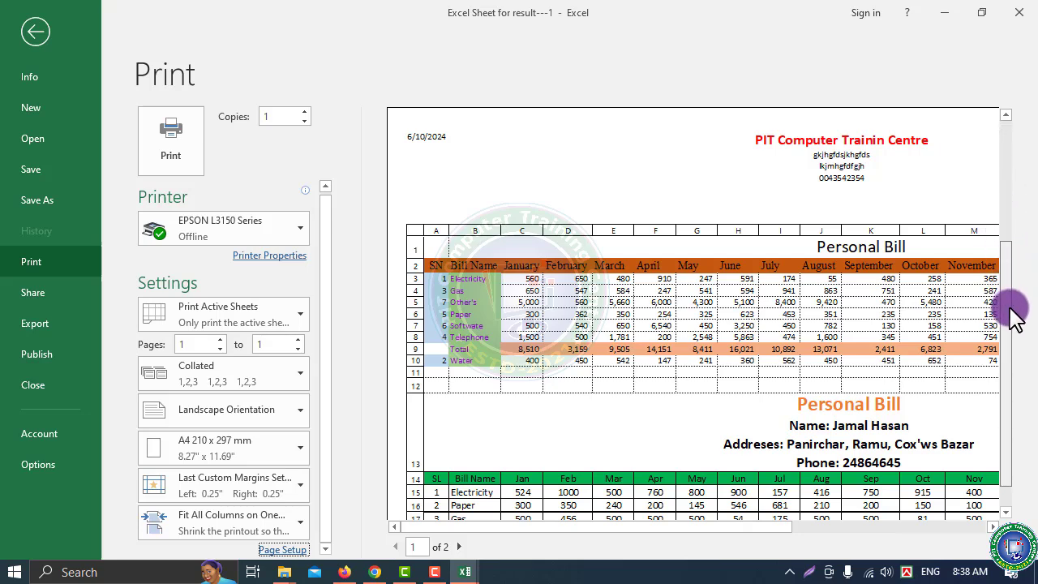
{"action": "scroll", "coordinate": [1011, 312], "scroll_direction": "down", "scroll_amount": 3}
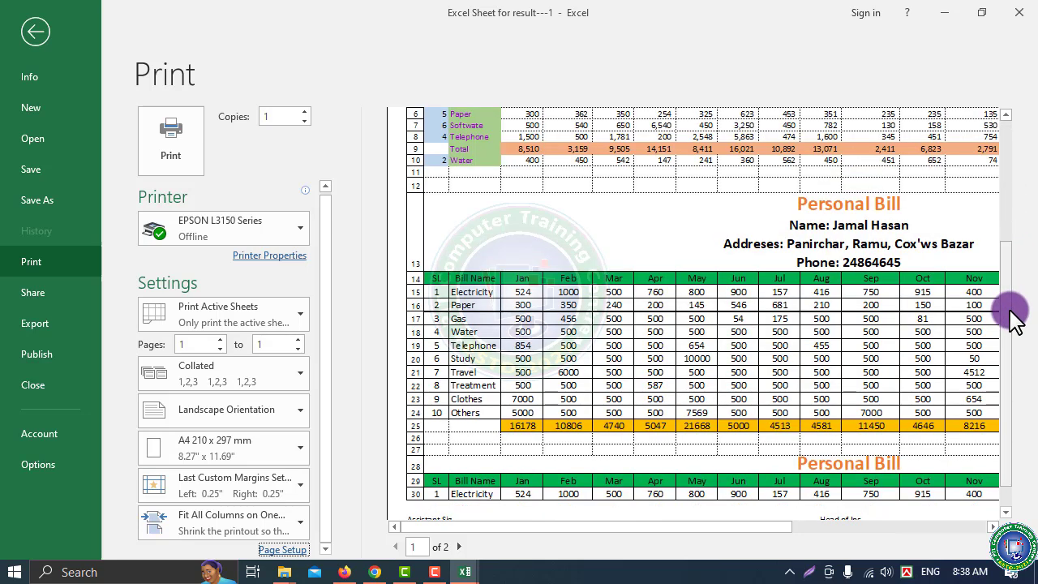
{"action": "left_click", "coordinate": [1005, 114]}
{"action": "left_click", "coordinate": [1005, 113]}
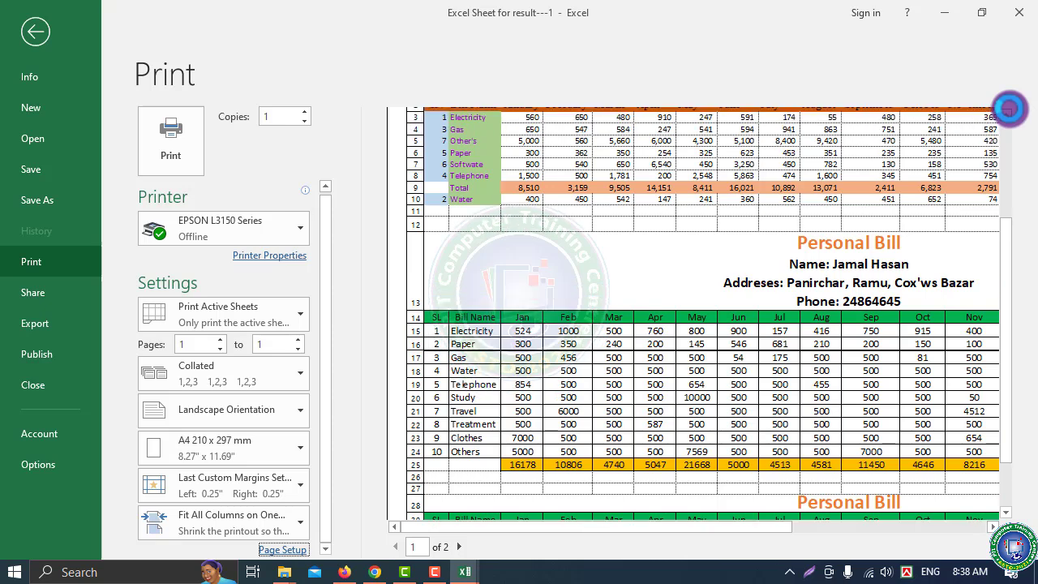
{"action": "left_click", "coordinate": [1007, 112]}
{"action": "left_click", "coordinate": [1007, 112]}
{"action": "left_click", "coordinate": [1007, 111]}
{"action": "left_click", "coordinate": [1008, 112]}
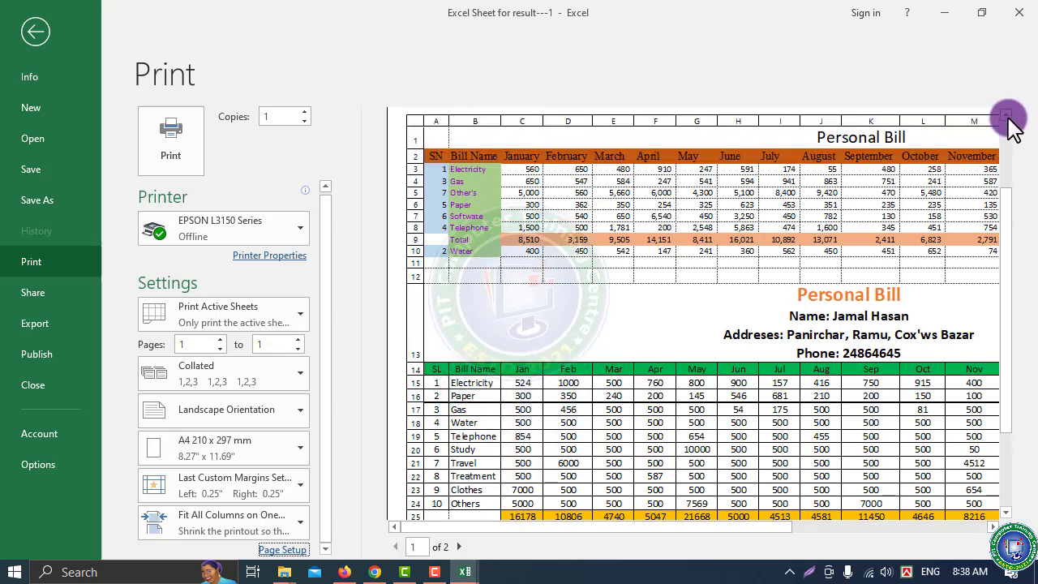
{"action": "left_click", "coordinate": [1007, 114]}
{"action": "left_click", "coordinate": [1007, 114]}
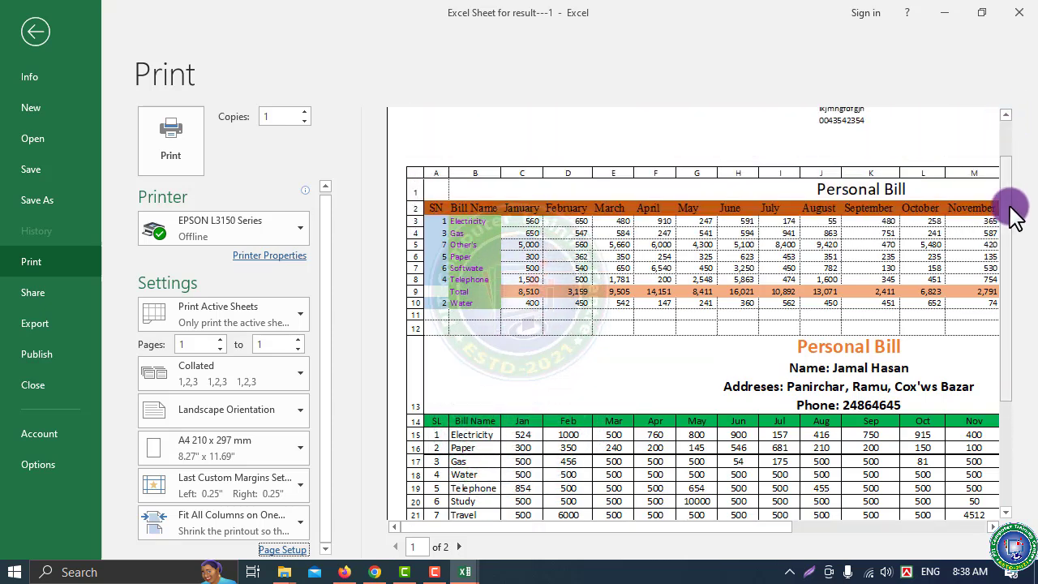
{"action": "left_click", "coordinate": [1006, 378]}
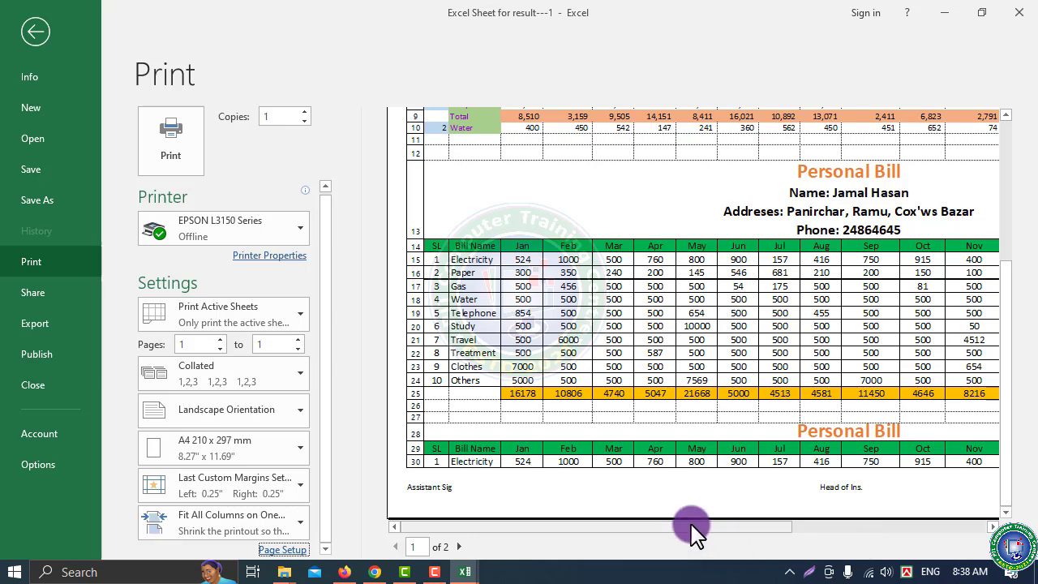
{"action": "left_click_drag", "start_coordinate": [691, 527], "coordinate": [1020, 513]}
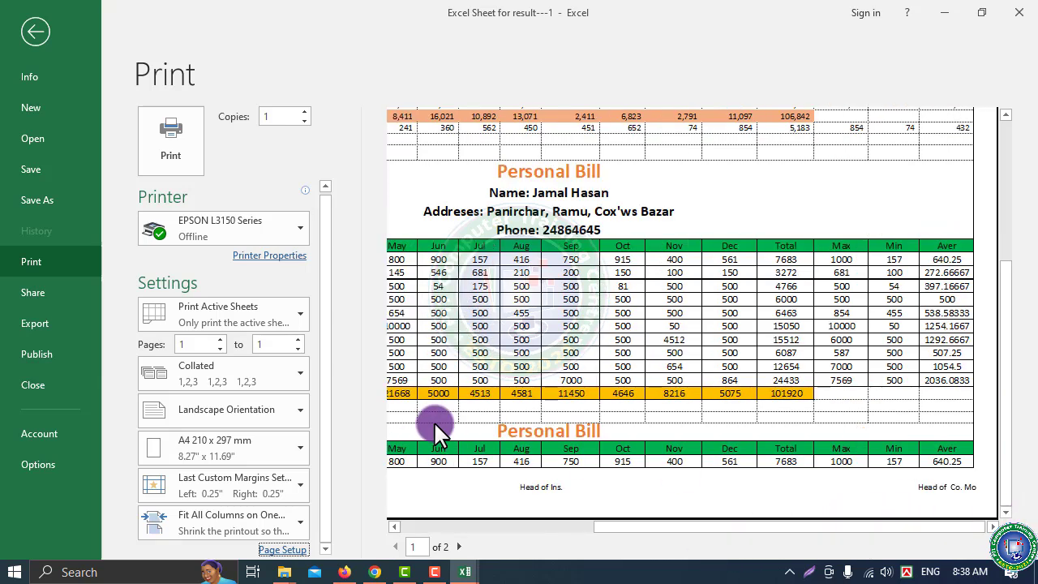